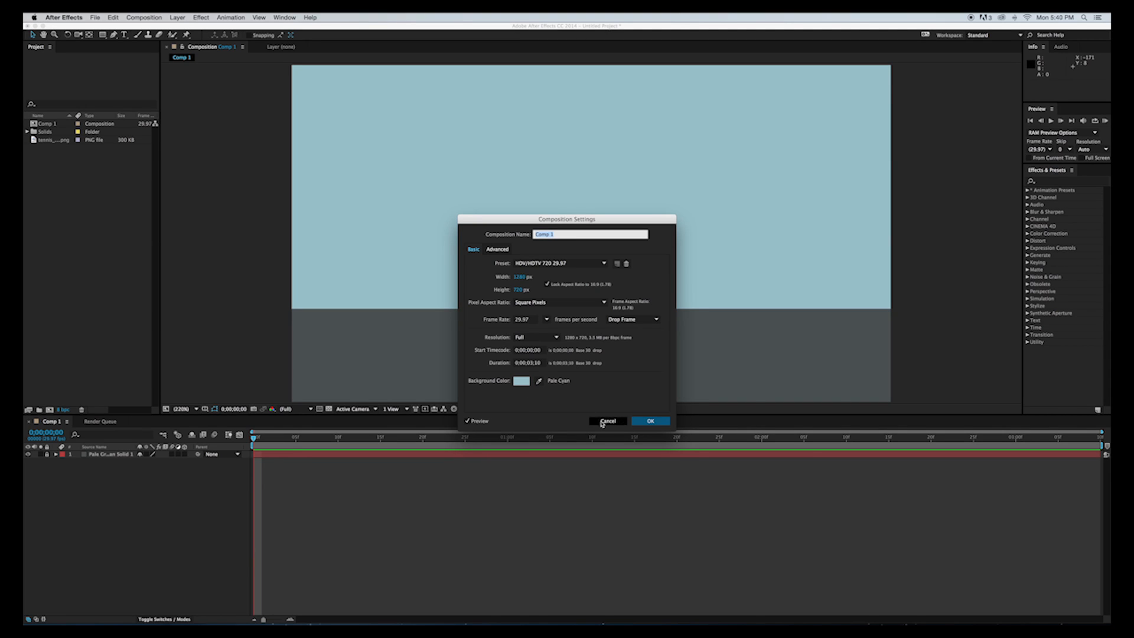
Close the composition settings.
left_click(650, 424)
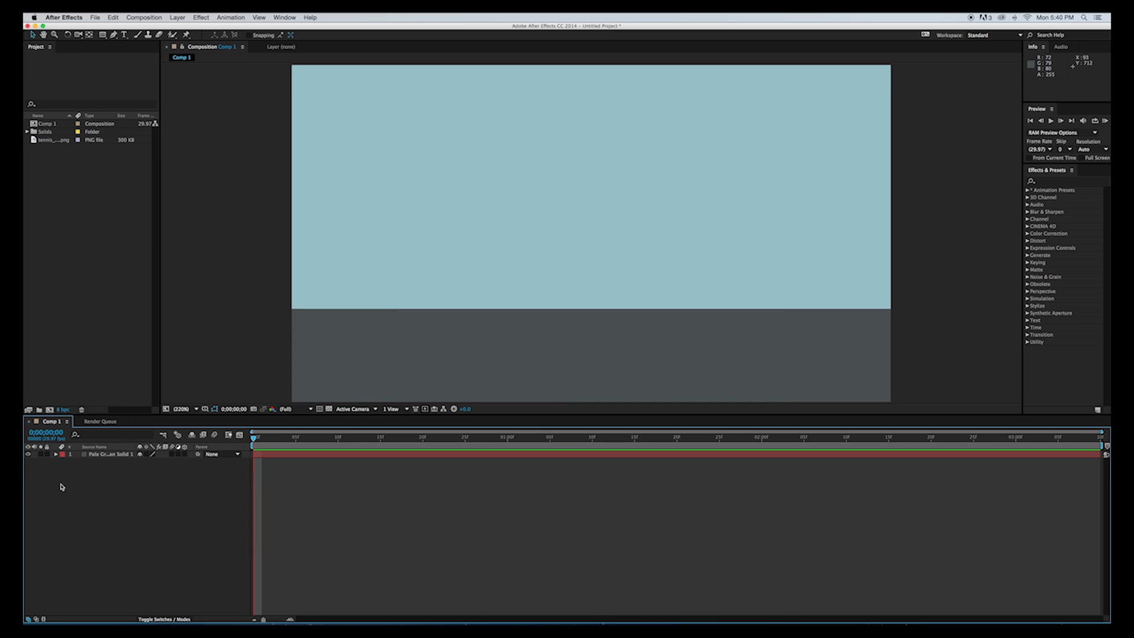
left_click(182, 18)
mouse_move(188, 29)
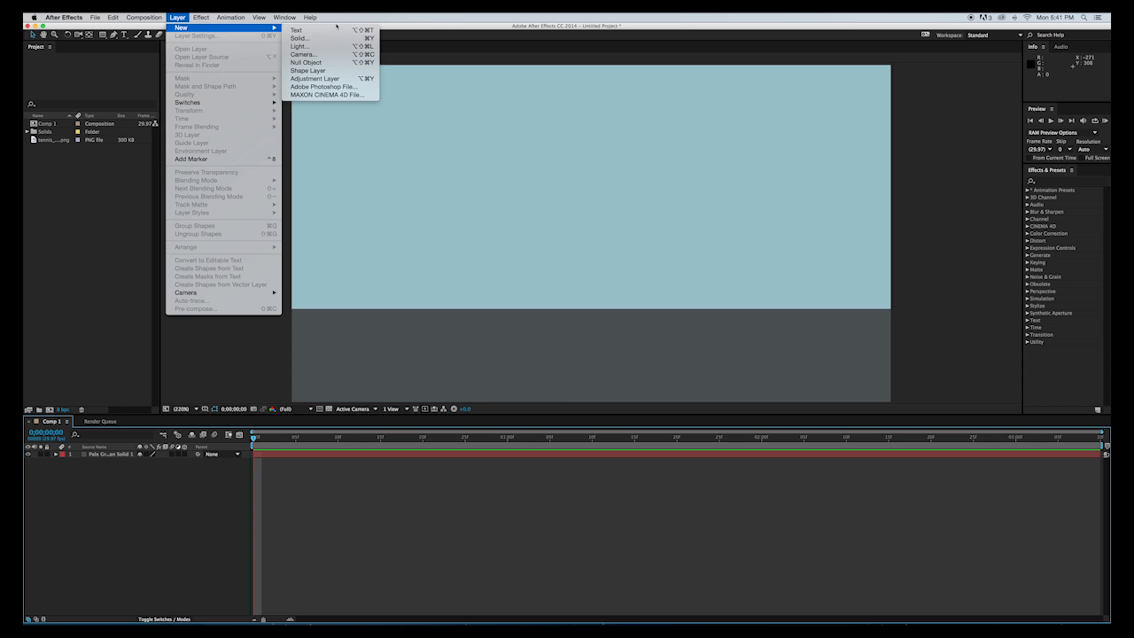
left_click(337, 42)
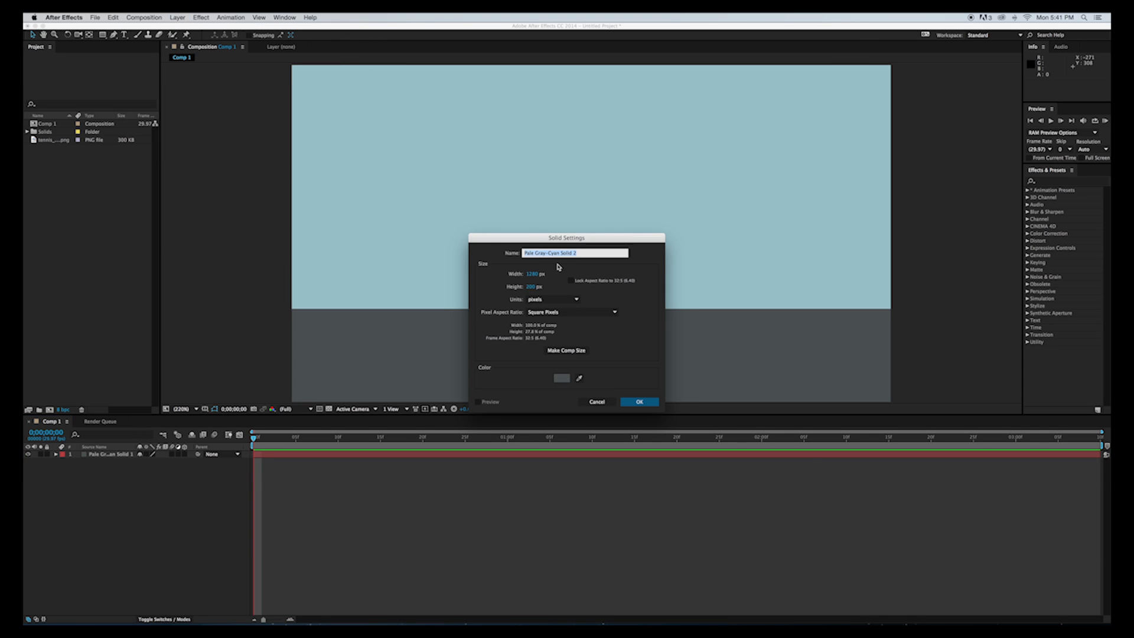
left_click(560, 381)
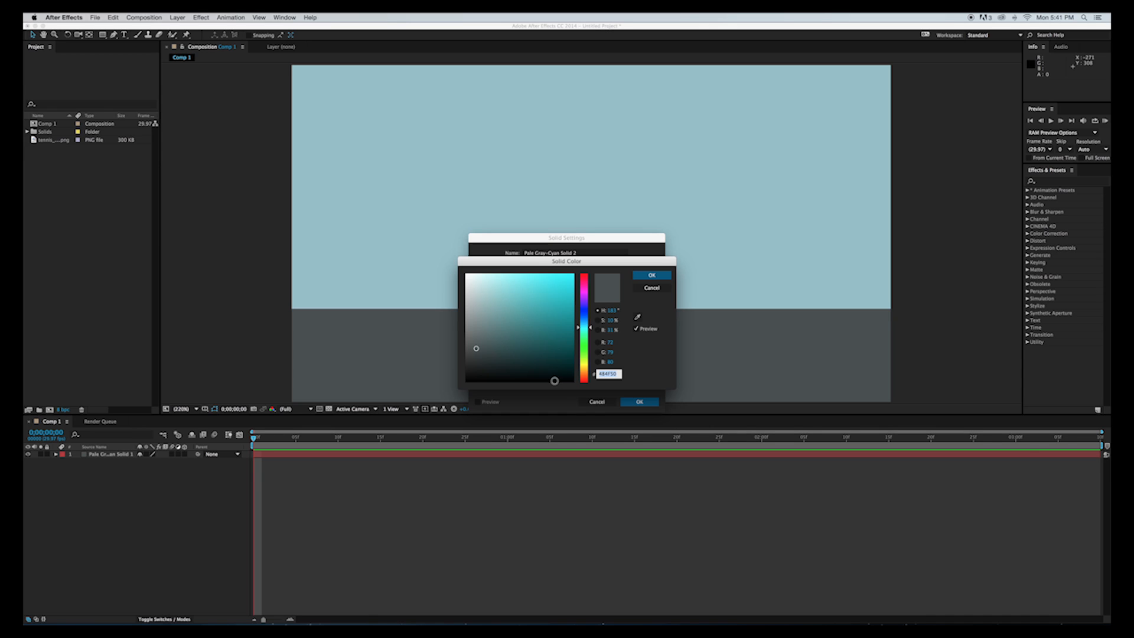
left_click(657, 289)
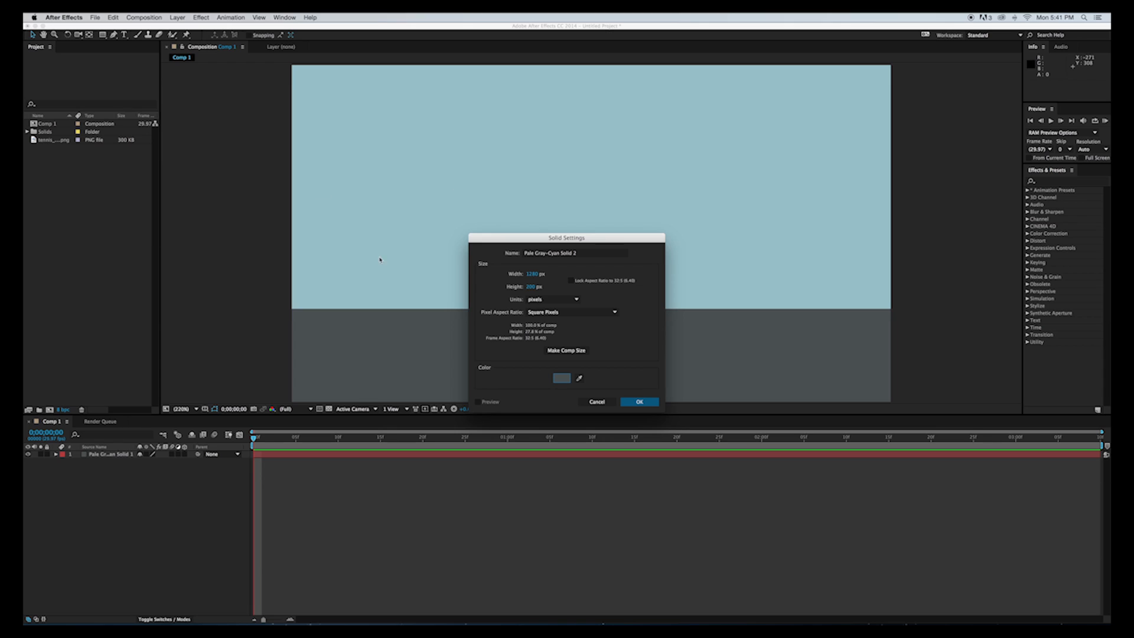
left_click(644, 404)
left_click(597, 402)
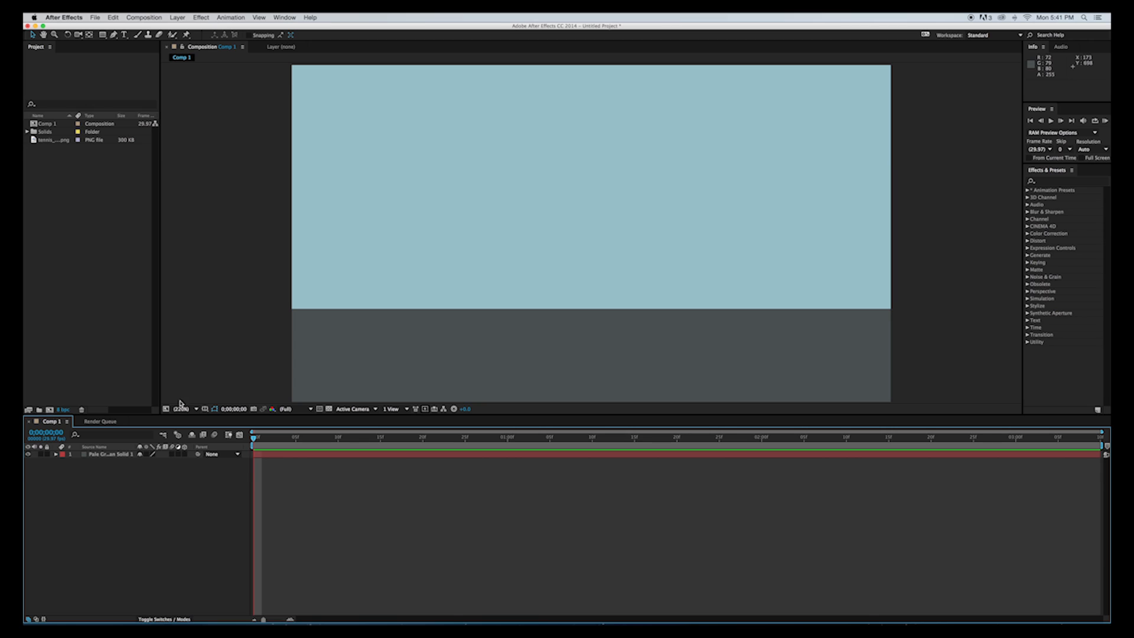
Add tennis_ball.png to Comp 1 above the gray solid and set its scale to 30%.
left_click_drag(44, 140, 112, 281)
left_click_drag(61, 140, 118, 457)
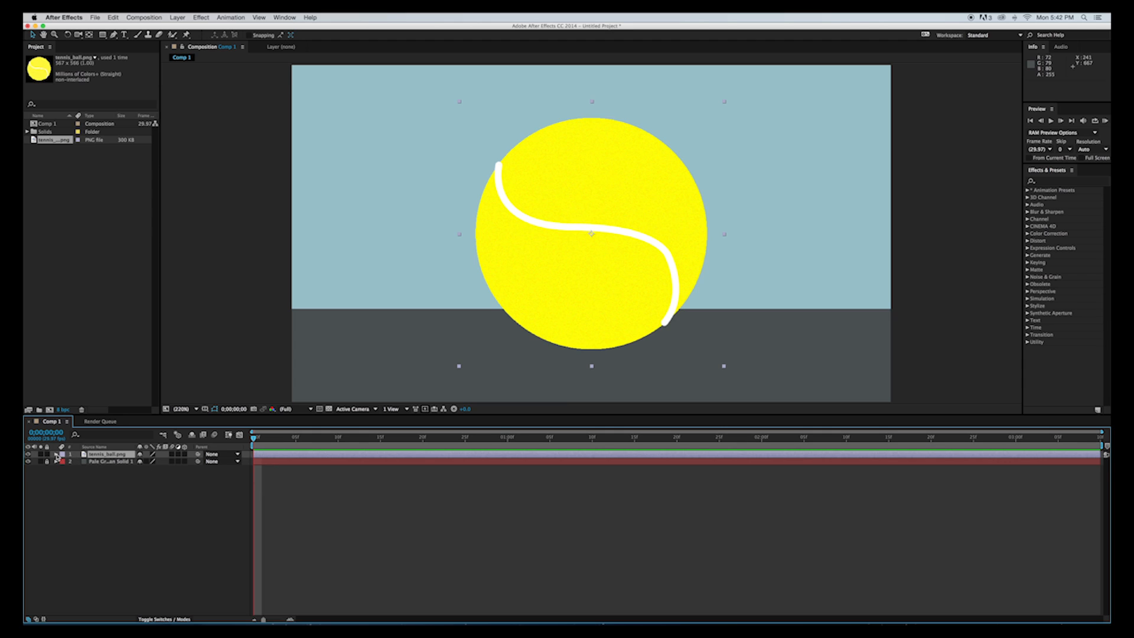
left_click(56, 454)
left_click(63, 462)
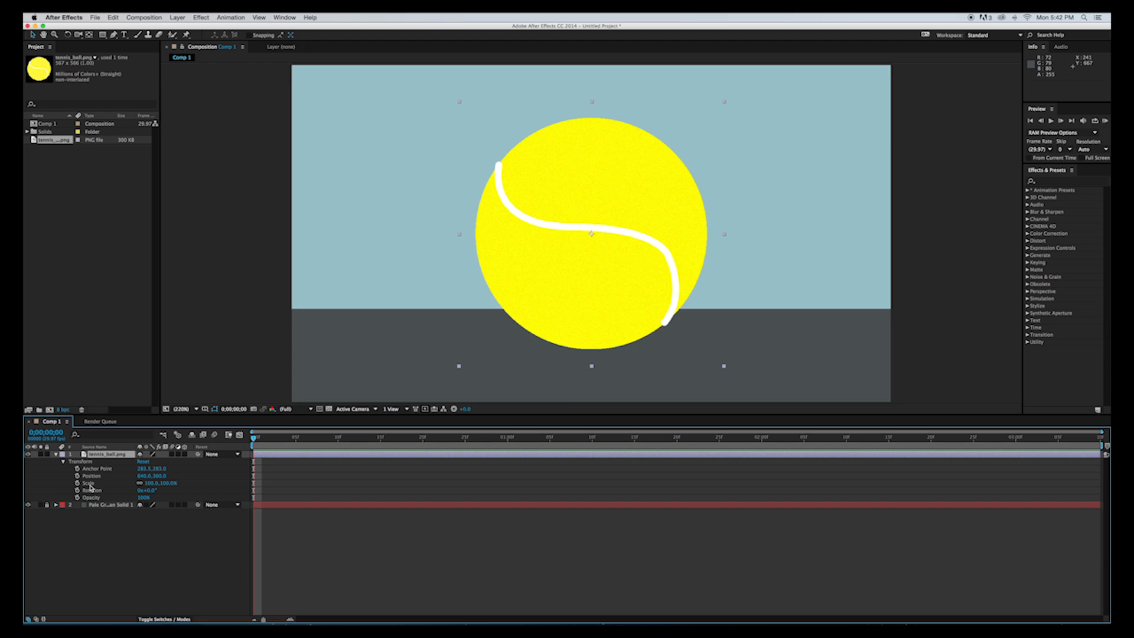
left_click(153, 484)
type("1")
key("Return")
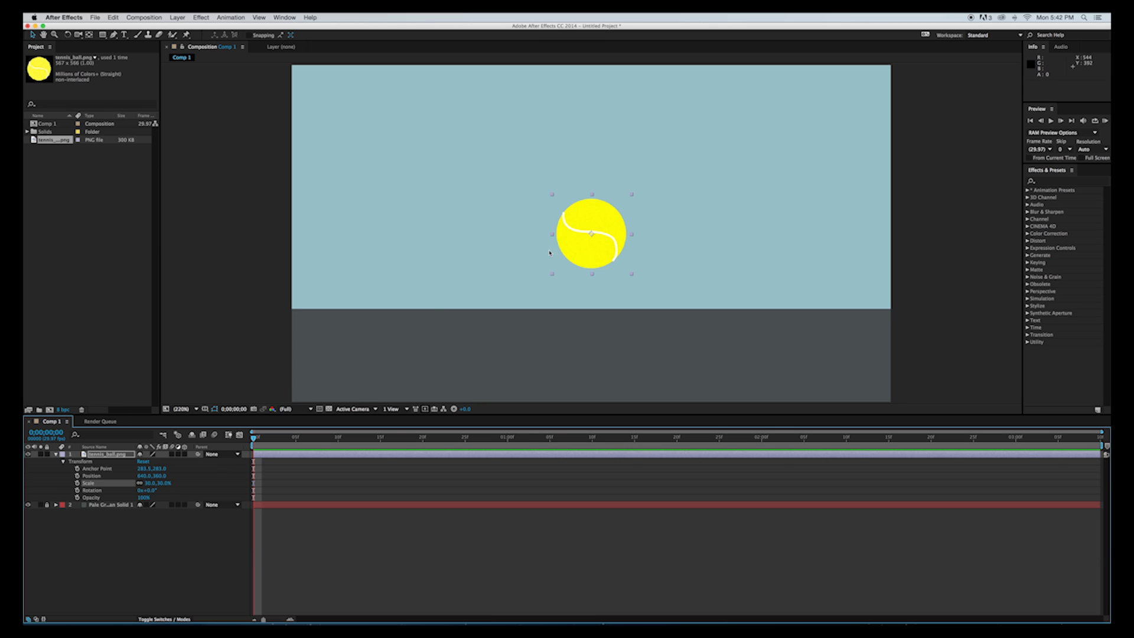
Place the ball in the sky's upper-left corner at about 105.5, 134.5 and separate its position dimensions.
left_click_drag(567, 252, 333, 151)
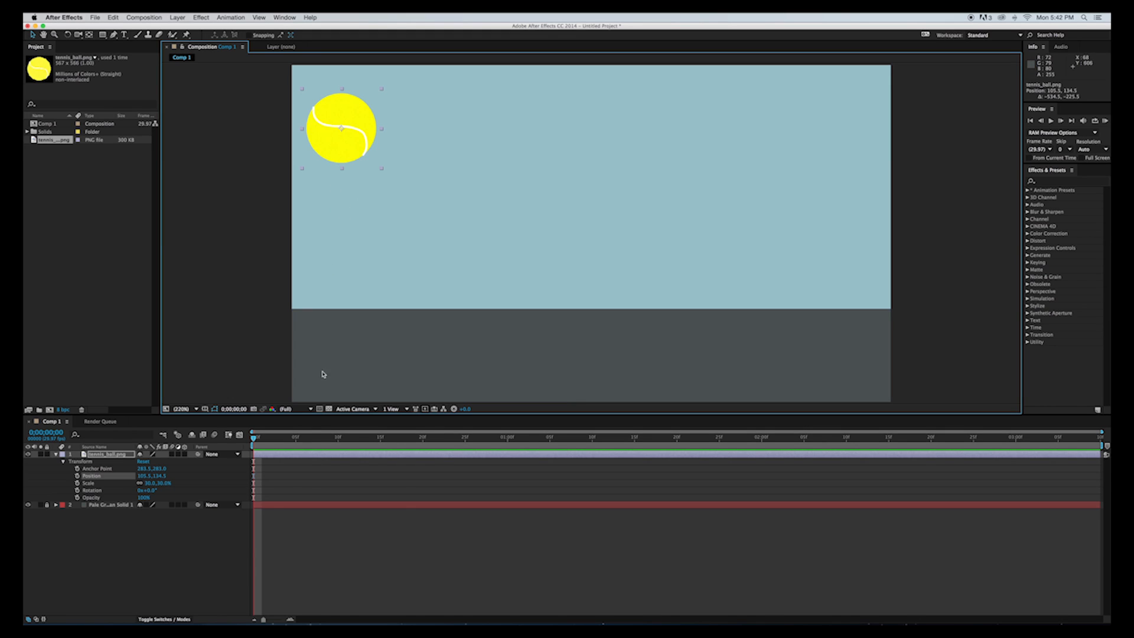
right_click(92, 480)
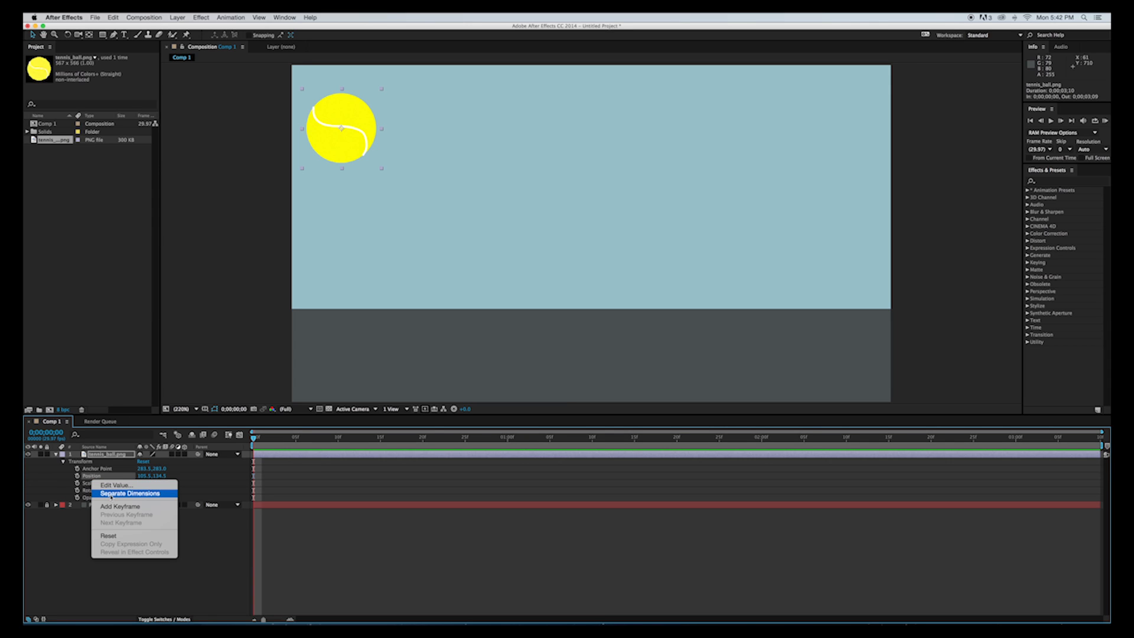
left_click(111, 493)
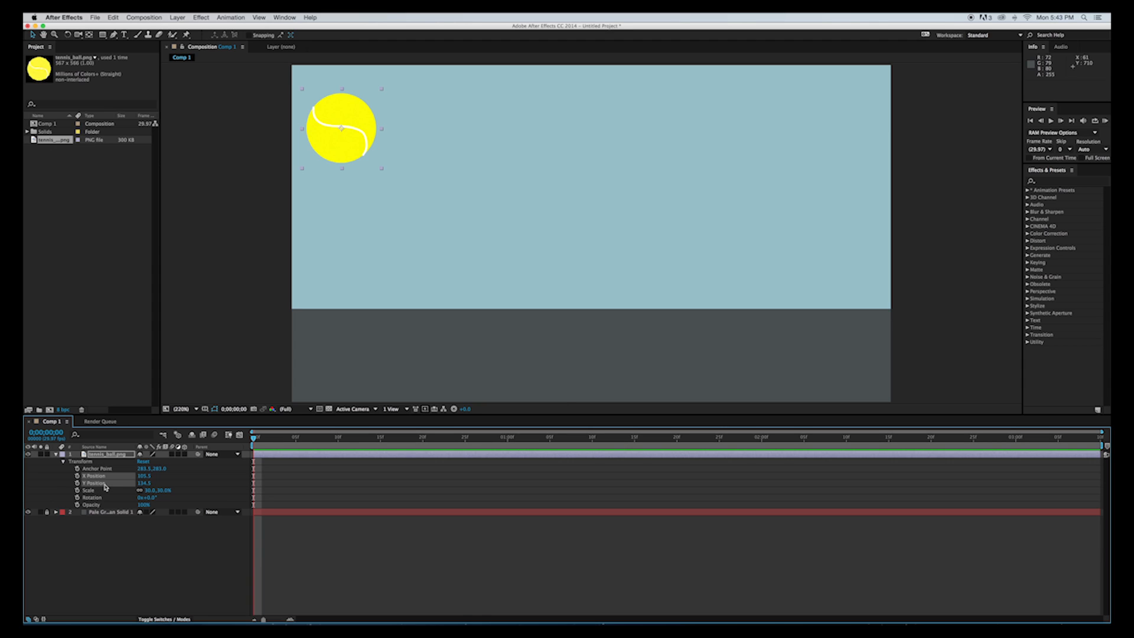
Keyframe the ball's Y Position at frame 0, and at frame 5 lower the ball straight onto the ground to about 502.7.
left_click(105, 490)
left_click(103, 484)
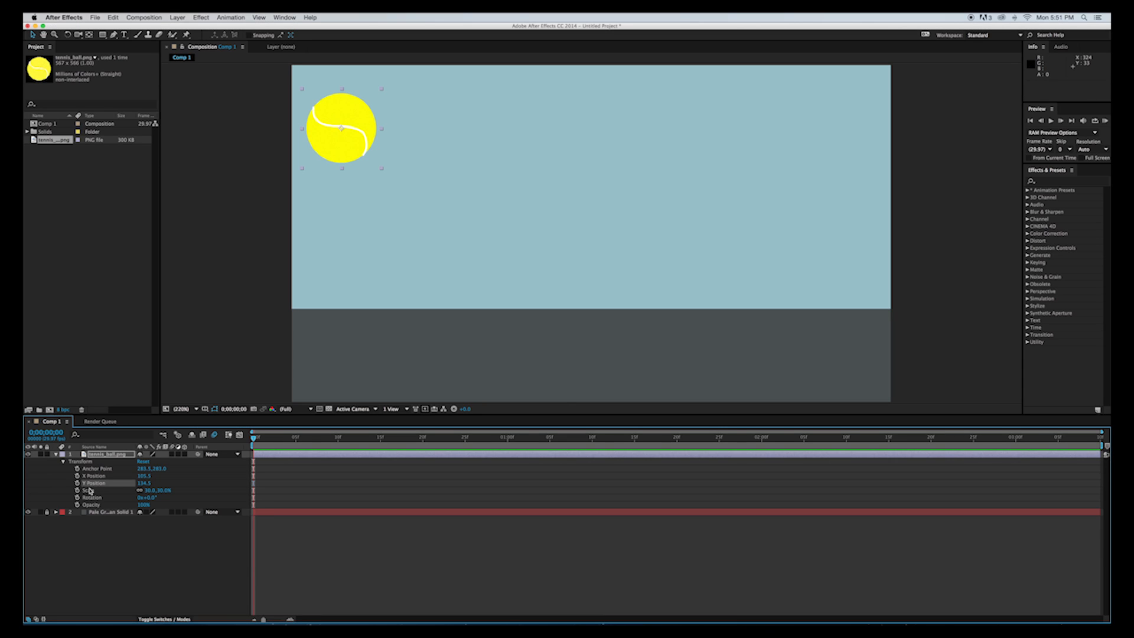
left_click(77, 483)
left_click(297, 438)
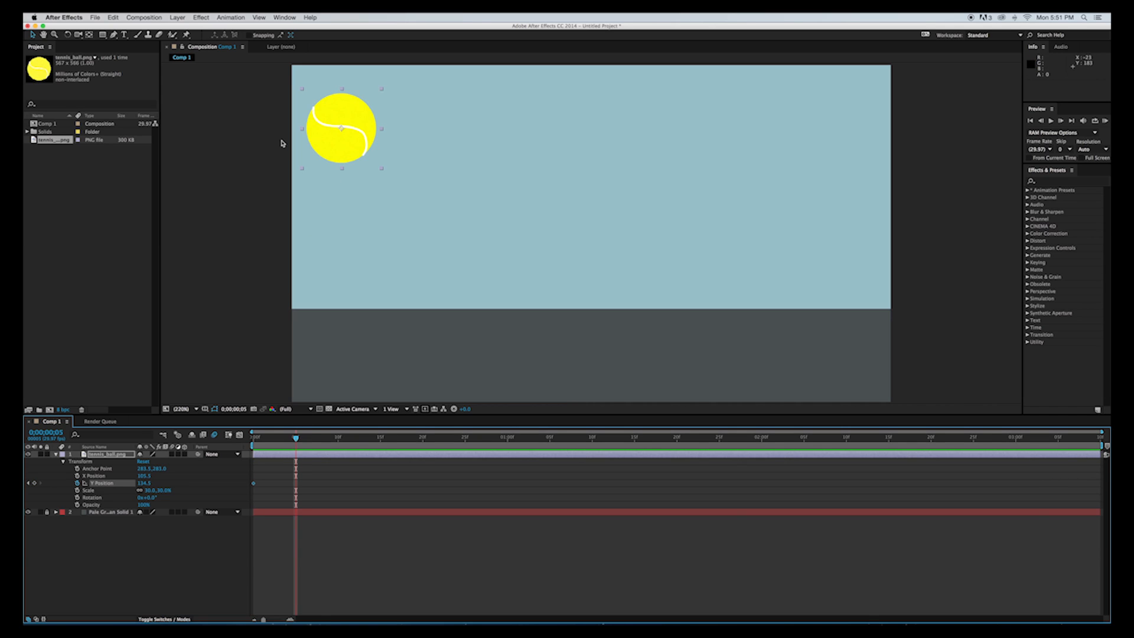
left_click_drag(344, 150, 351, 294)
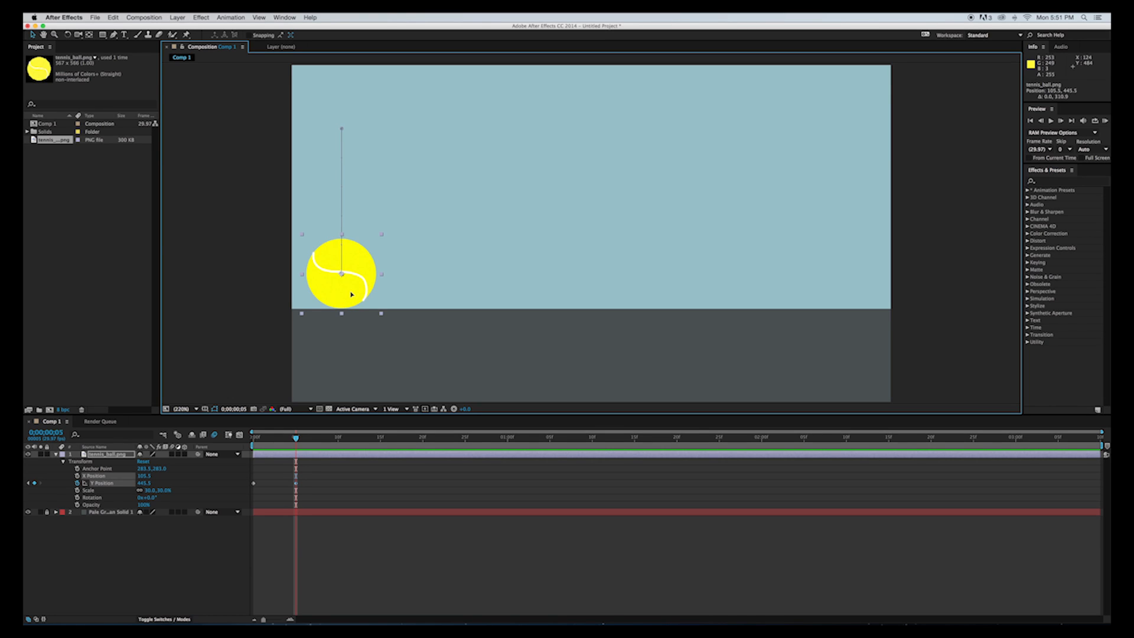
left_click_drag(351, 294, 347, 321)
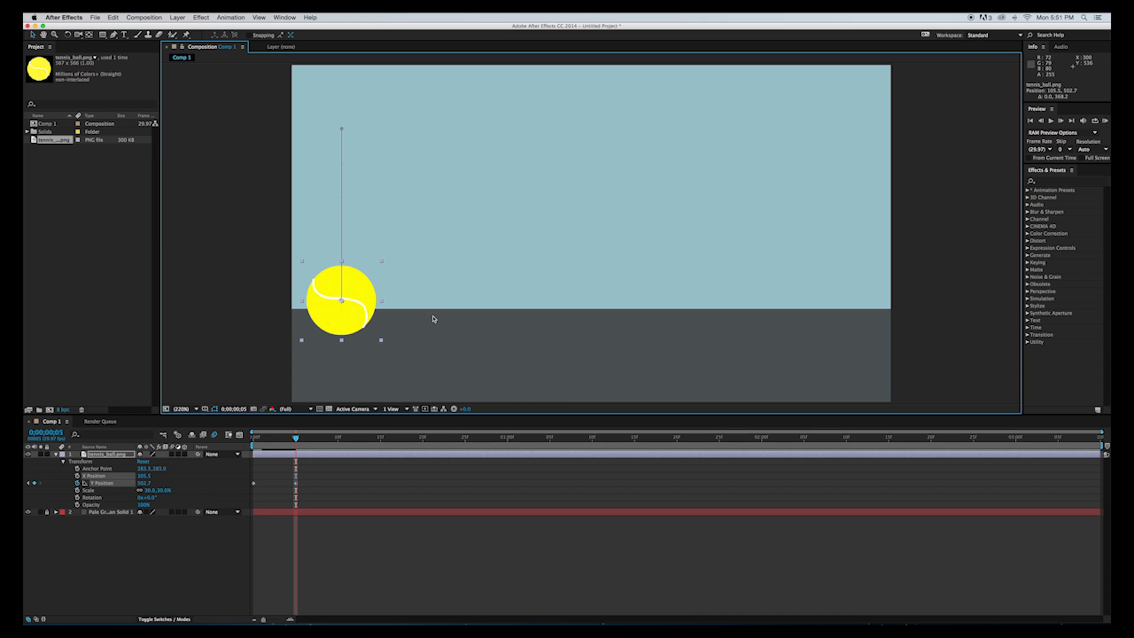
Copy the ball's first Y Position keyframe to frame 10 and preview the single bounce.
left_click(296, 439)
left_click_drag(295, 439, 338, 440)
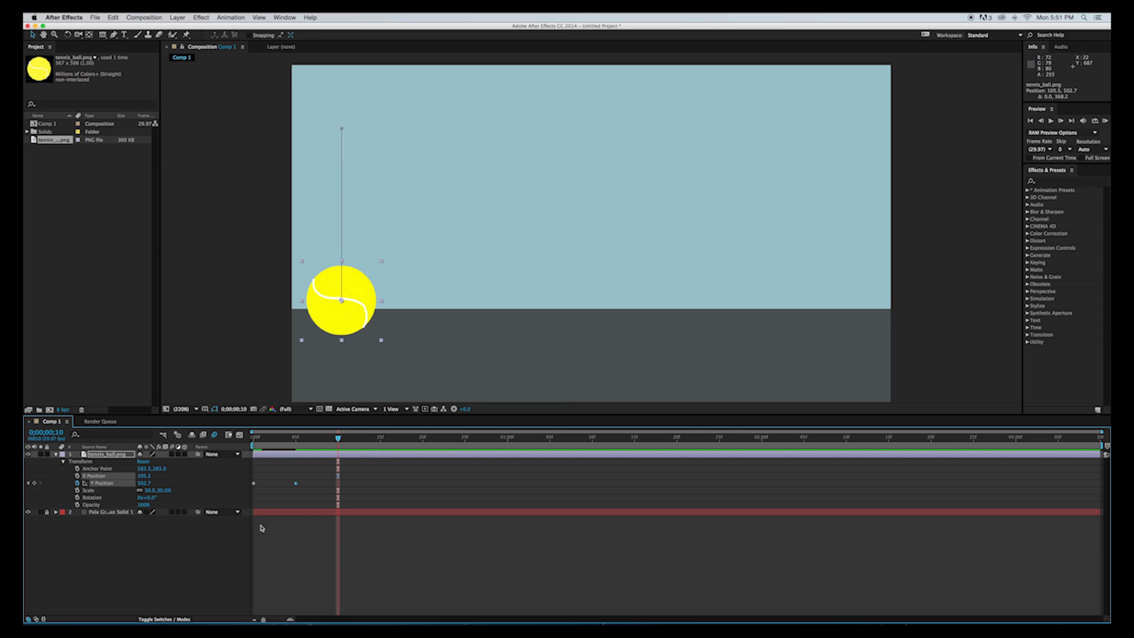
left_click(253, 484)
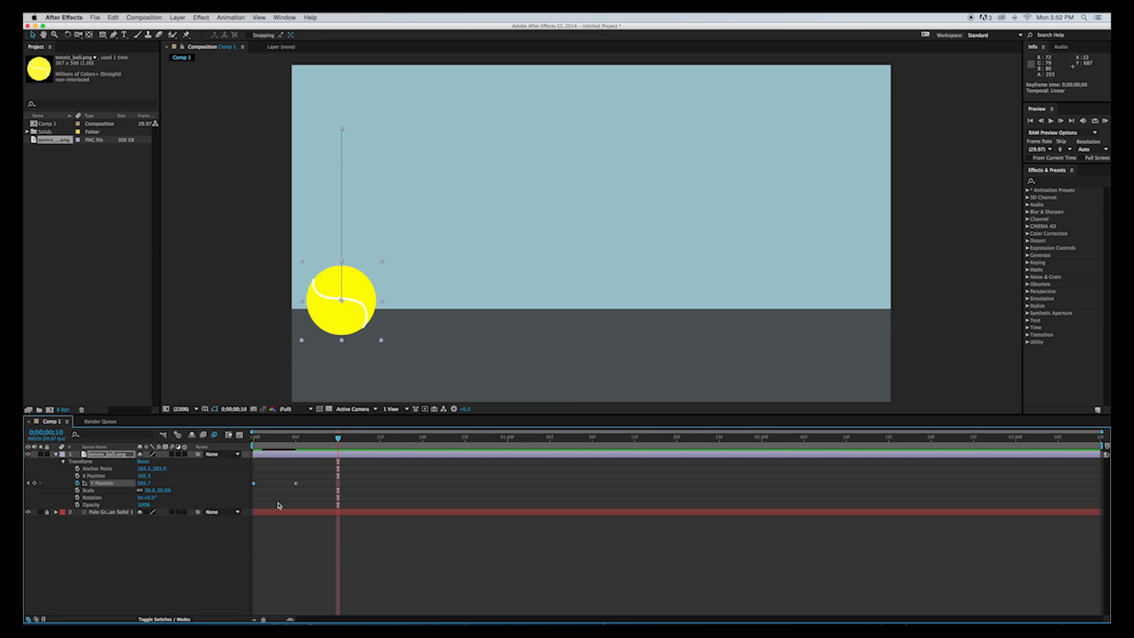
key("super+c")
key("super+v")
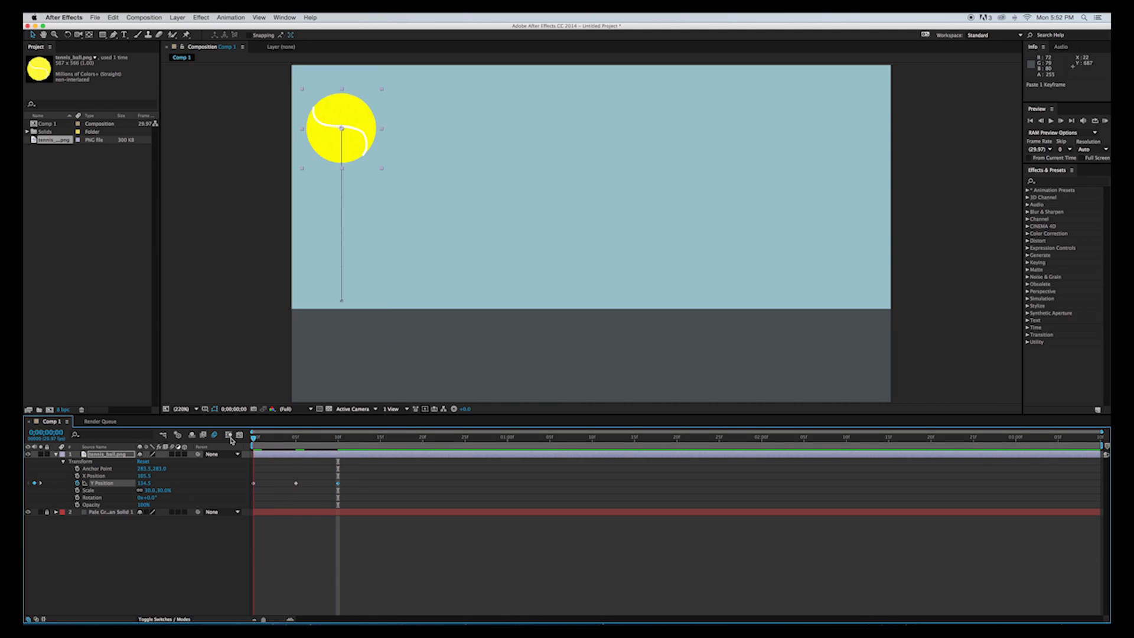
key("Home")
key("space")
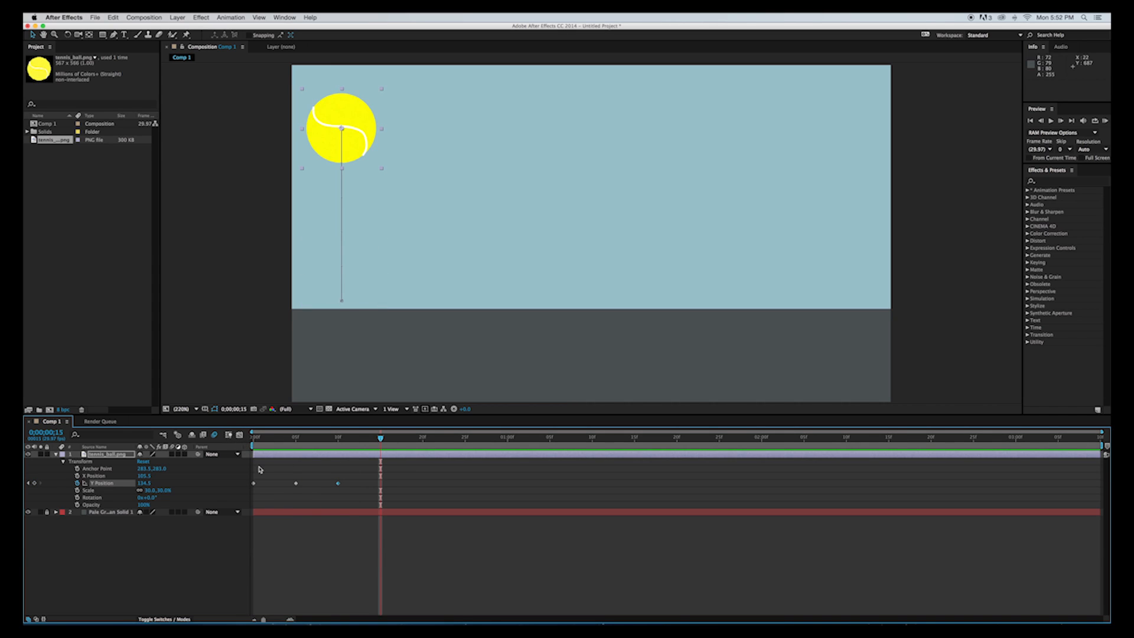
Copy the Y Position keyframes at frames 5 and 10 and paste the pair at frames 15 and 25.
left_click_drag(292, 474, 342, 497)
key("ctrl+c")
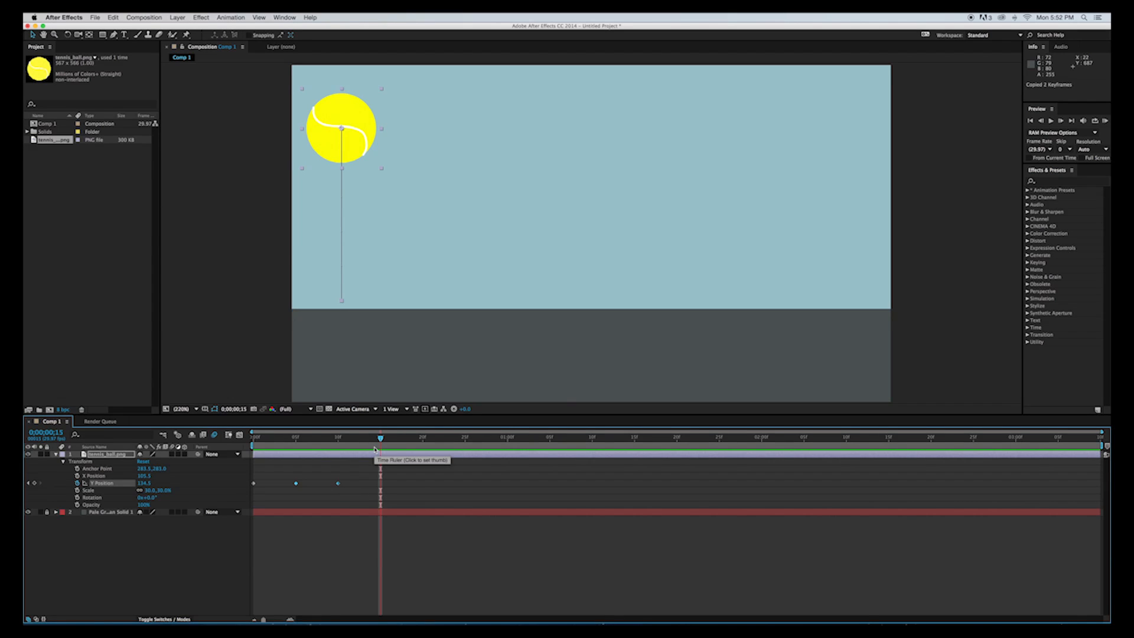
key("ctrl+v")
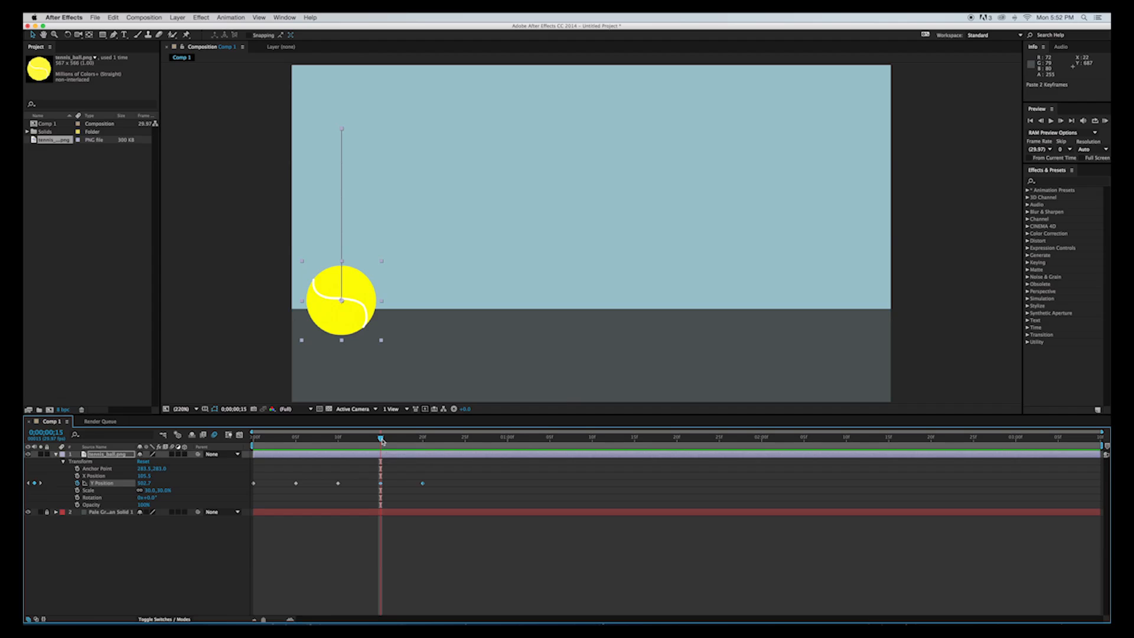
left_click(465, 440)
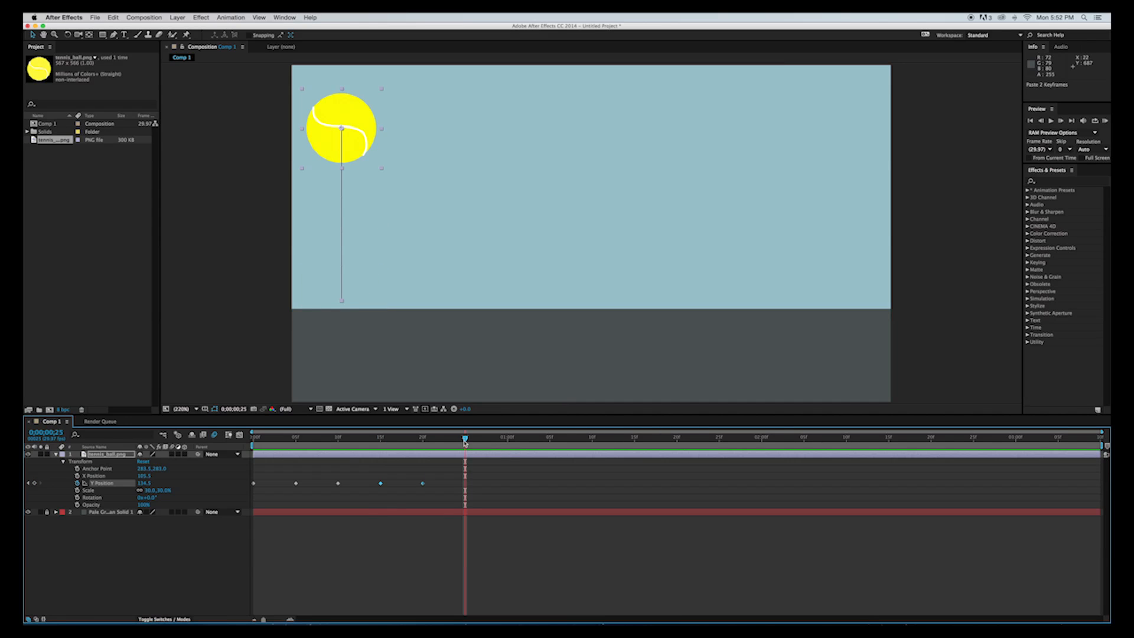
key("ctrl+v")
Paste the copied pair of Y Position keyframes at 1:05, 1:15 and 1:25 to continue the bouncing.
left_click_drag(465, 440, 549, 441)
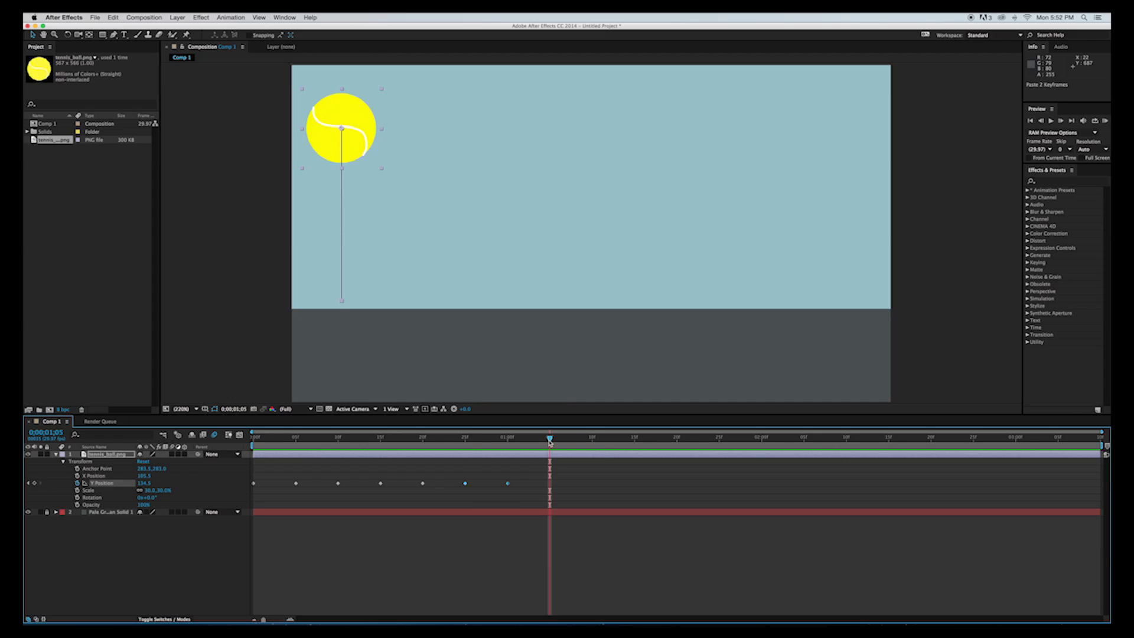
key("ctrl+v")
left_click(629, 442)
left_click_drag(630, 443, 636, 441)
key("ctrl+v")
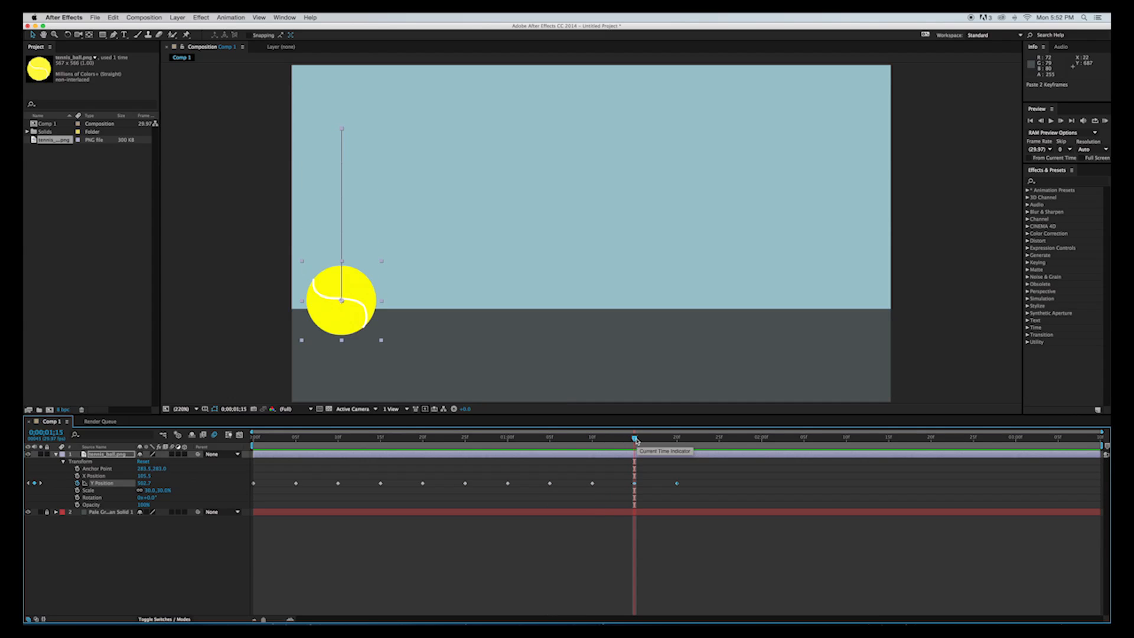
left_click_drag(677, 442, 708, 444)
left_click(720, 443)
key("ctrl+v")
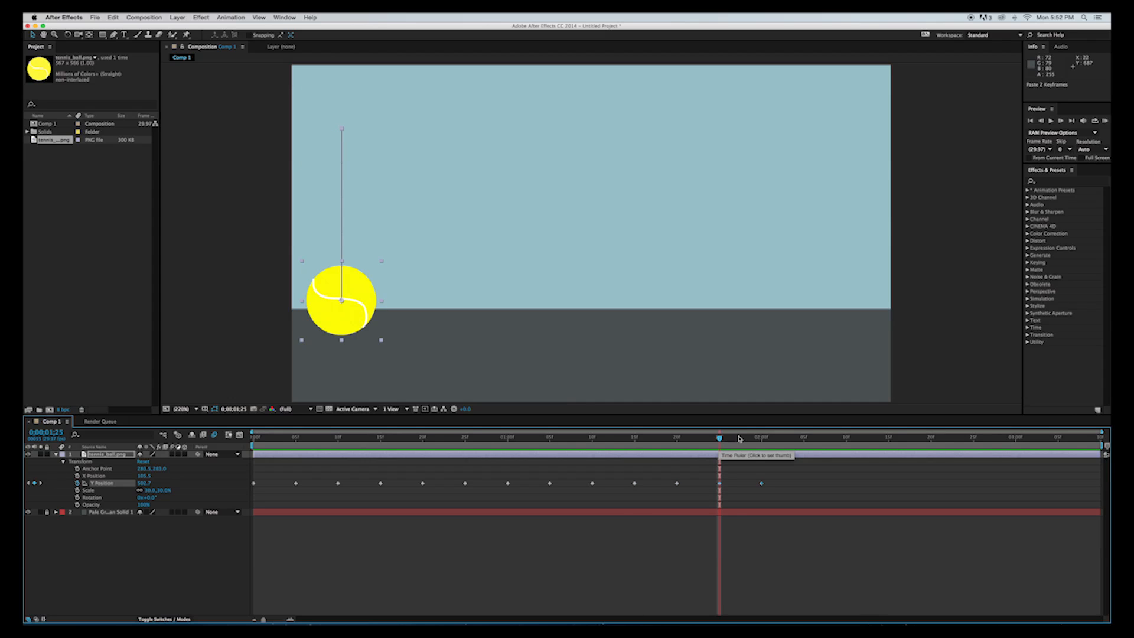
Play the repeated bounce from the start twice to examine its motion, and return to frame 0.
left_click_drag(719, 439, 293, 558)
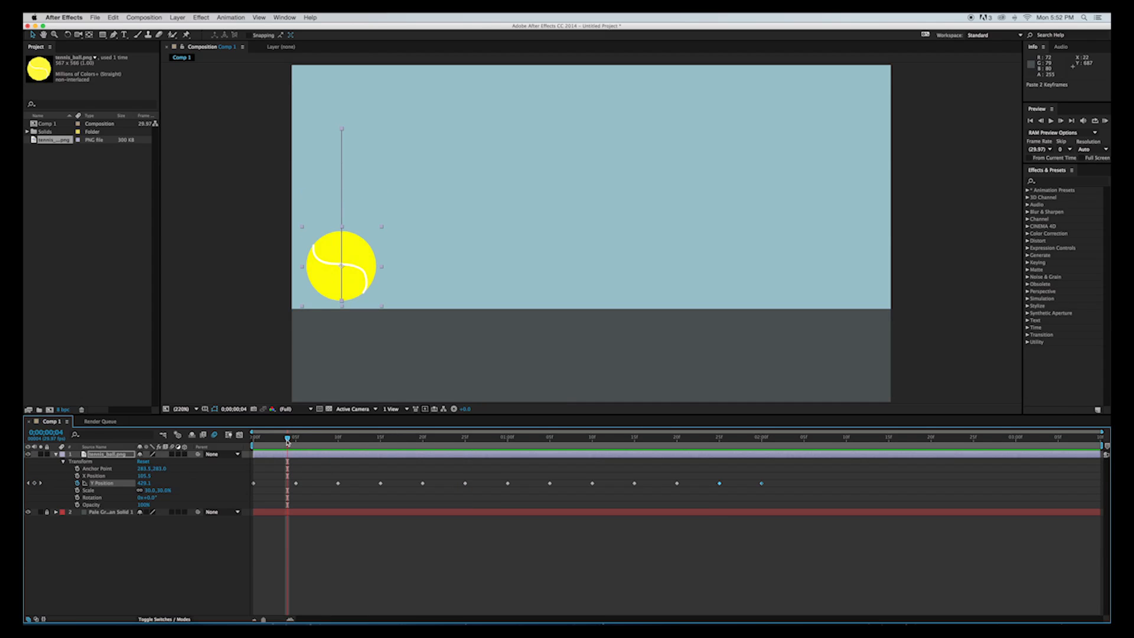
key("space")
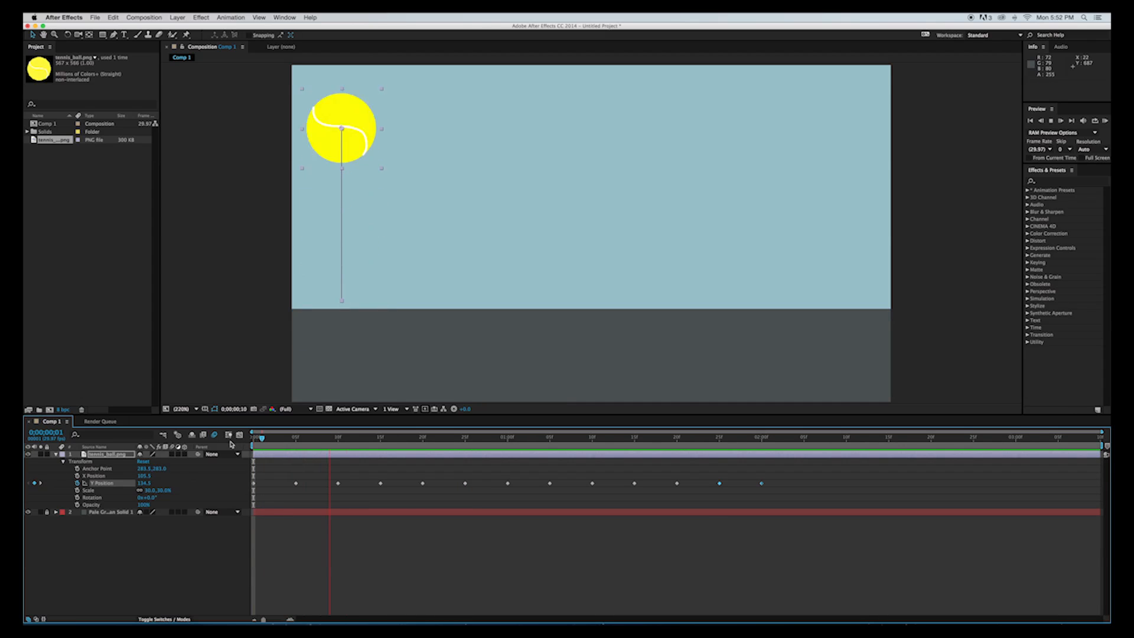
key("space")
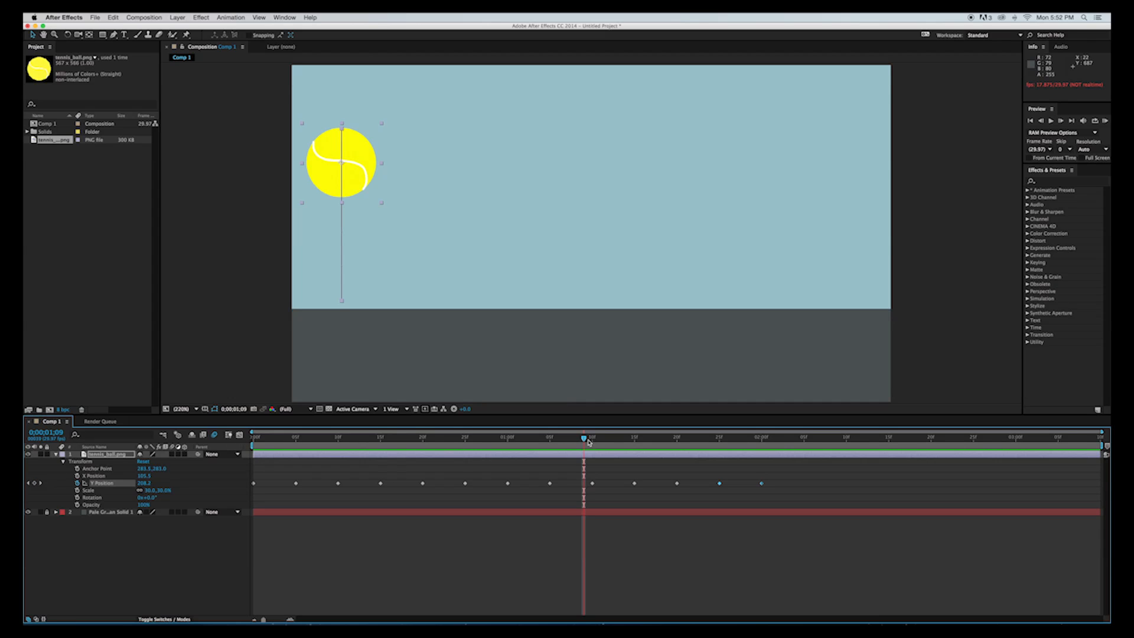
left_click_drag(589, 440, 234, 480)
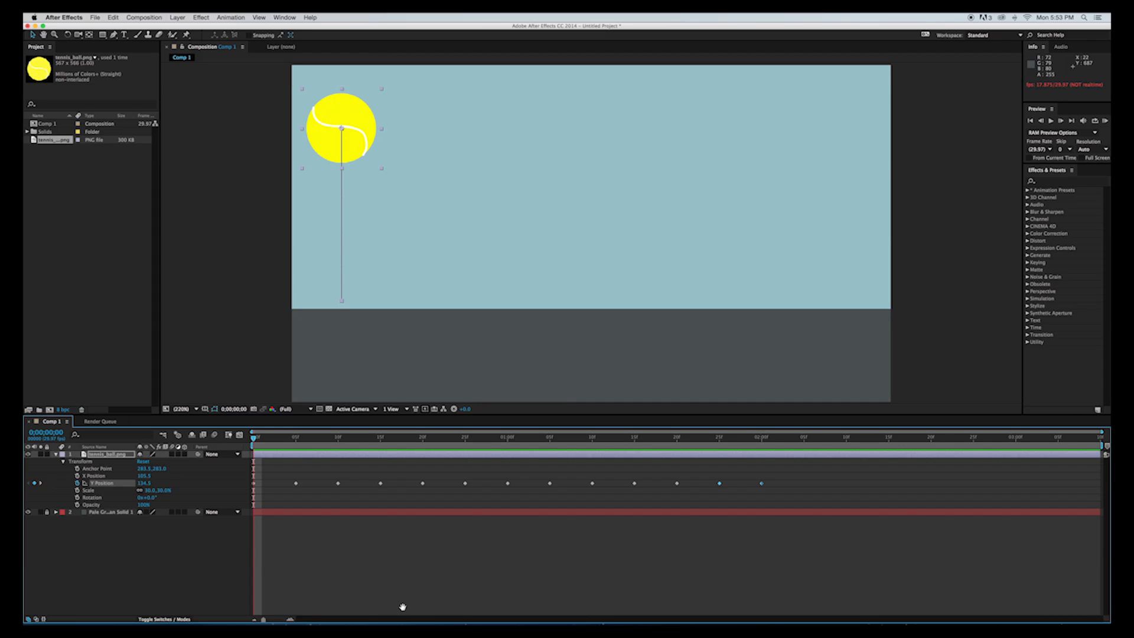
key("space")
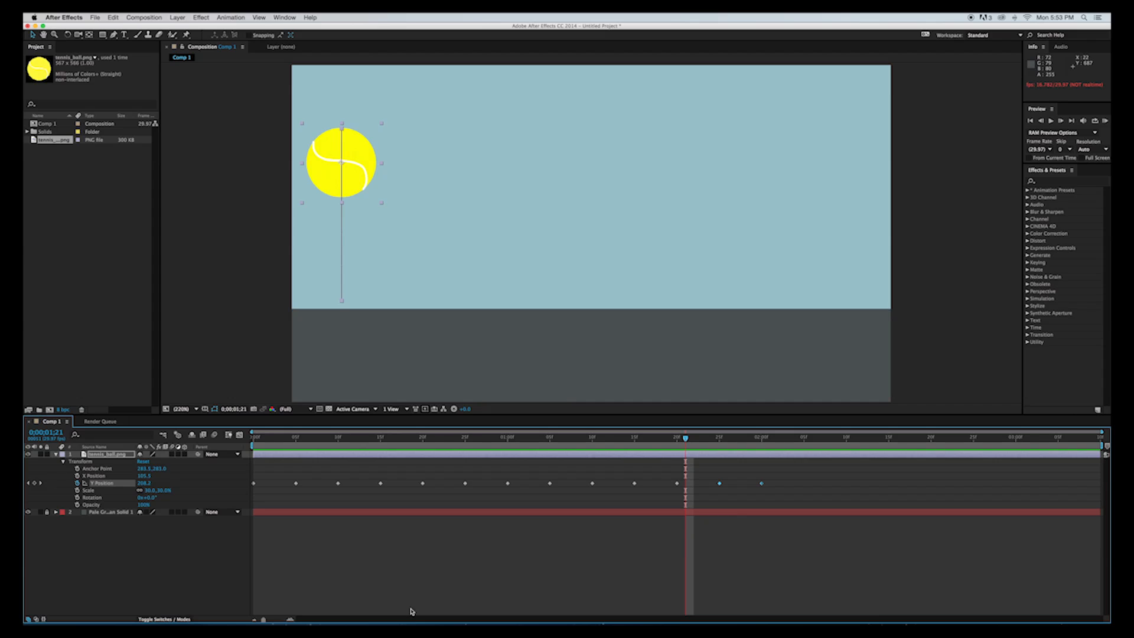
left_click_drag(686, 442, 254, 442)
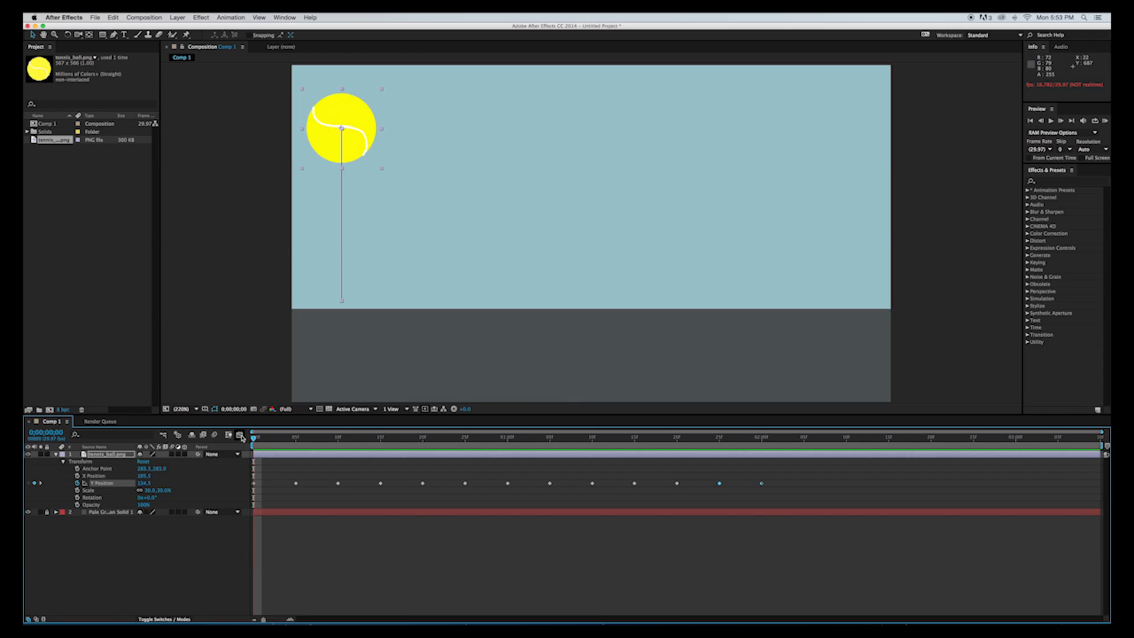
In the graph editor, ease the first Y Position keyframe out with a horizontal handle reaching about frame 5.
left_click(240, 436)
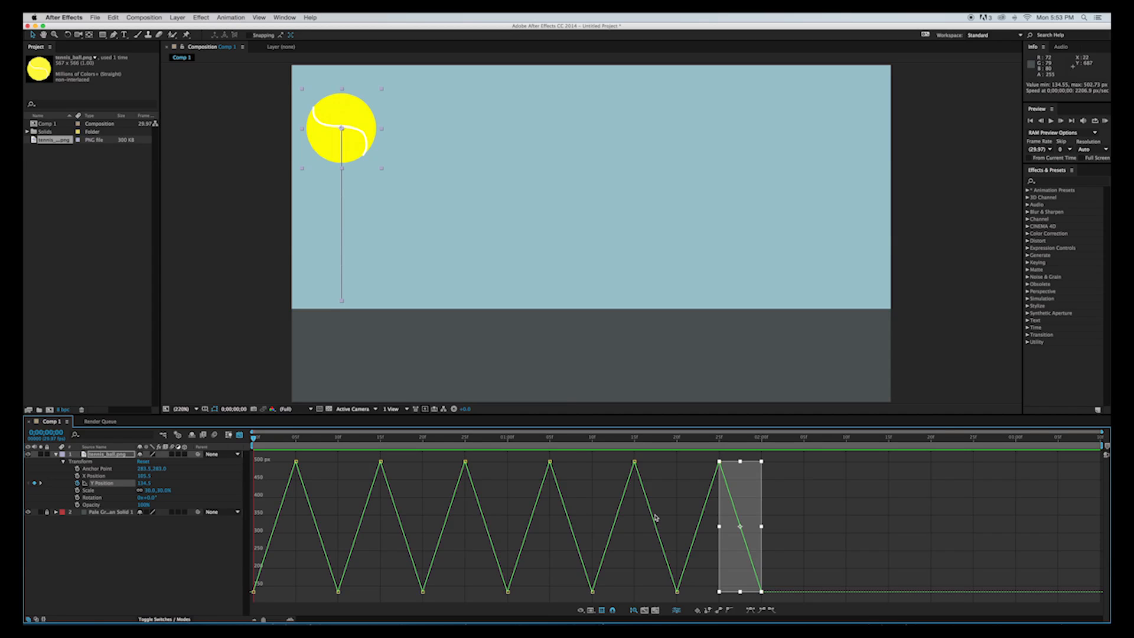
left_click(263, 439)
left_click_drag(264, 440, 251, 440)
left_click(255, 598)
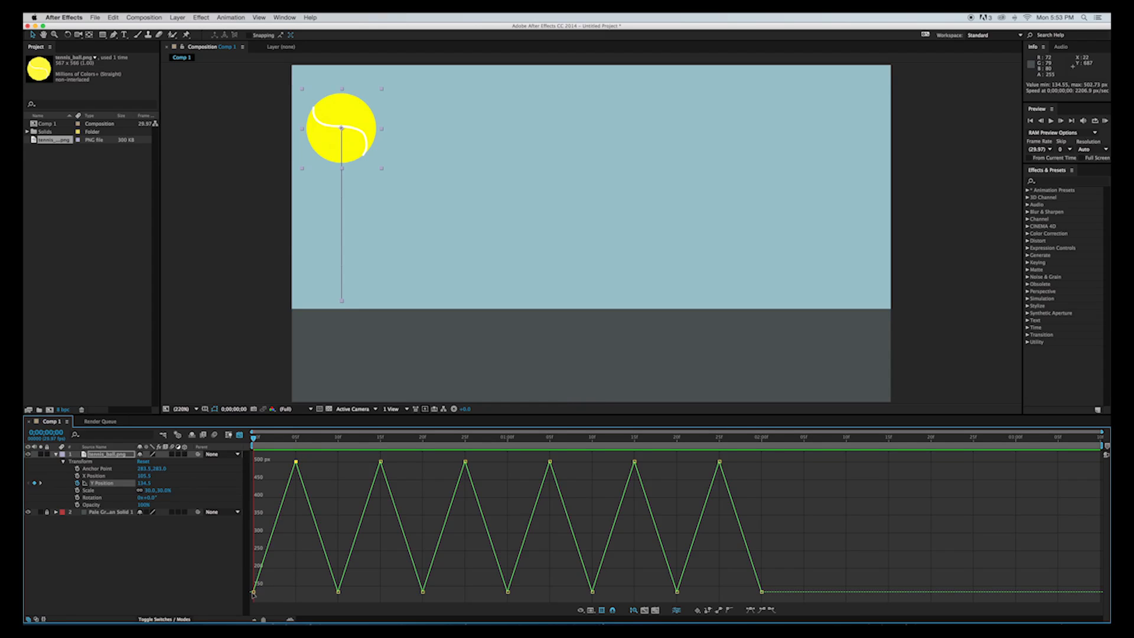
mouse_move(254, 593)
left_mouse_down()
mouse_move(325, 581)
mouse_move(330, 496)
mouse_move(347, 477)
mouse_move(332, 469)
mouse_move(306, 519)
mouse_move(273, 540)
mouse_move(254, 592)
left_mouse_up()
left_click_drag(254, 592, 327, 577)
key("shift")
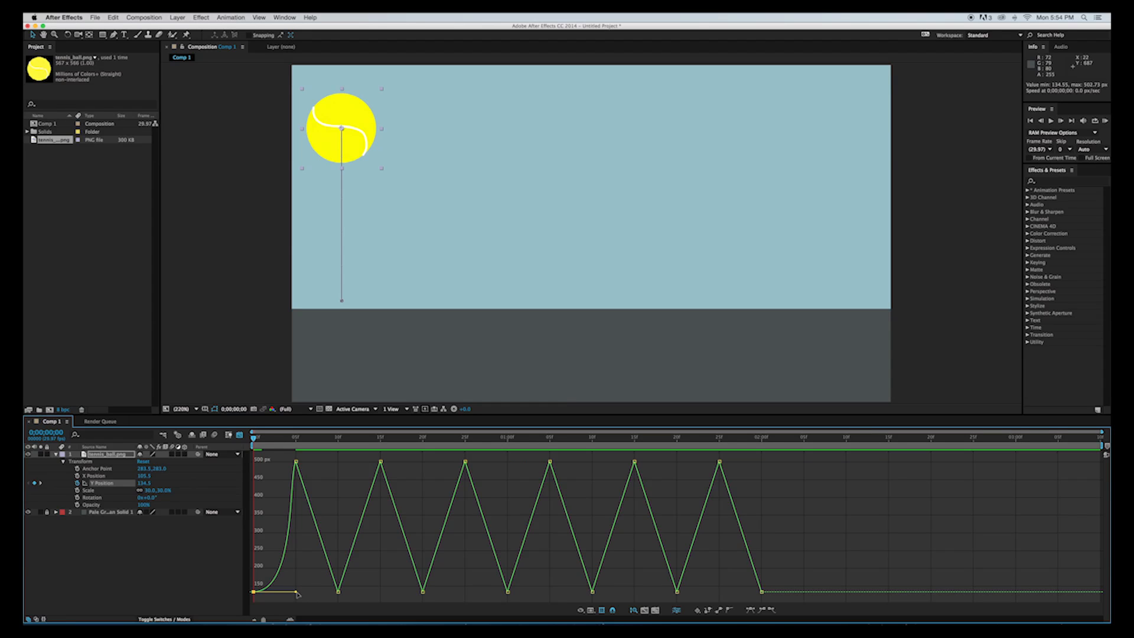
Ease the Y Position keyframes at frames 10 and 20 with horizontal handles reaching five frames to either side.
left_click_drag(296, 593, 307, 594)
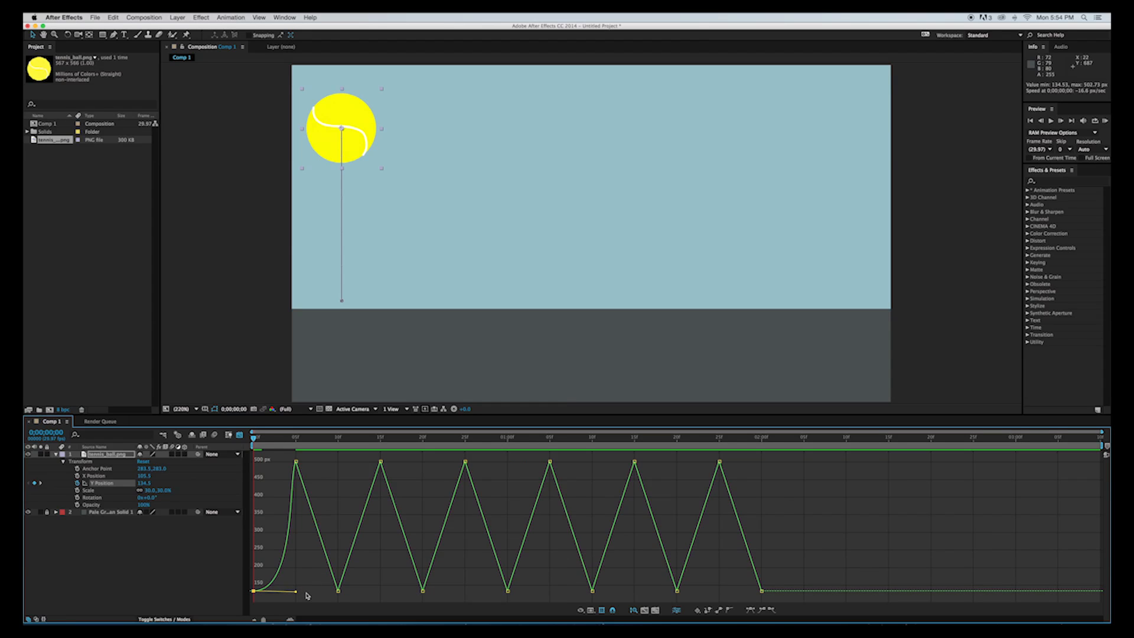
key("super+z")
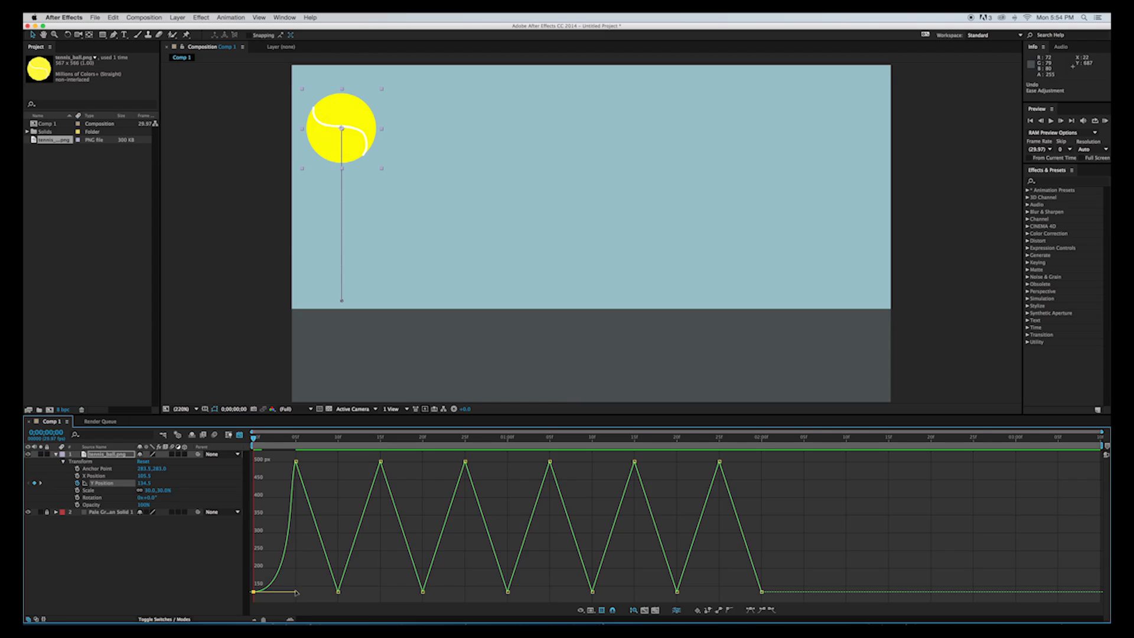
left_click(339, 593)
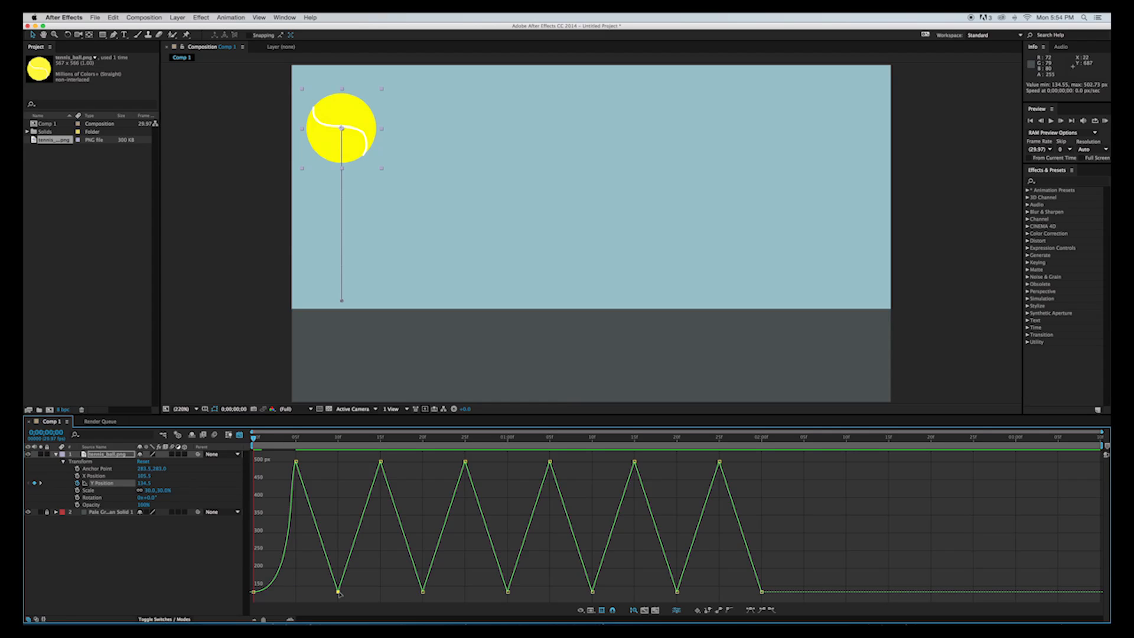
key("F9")
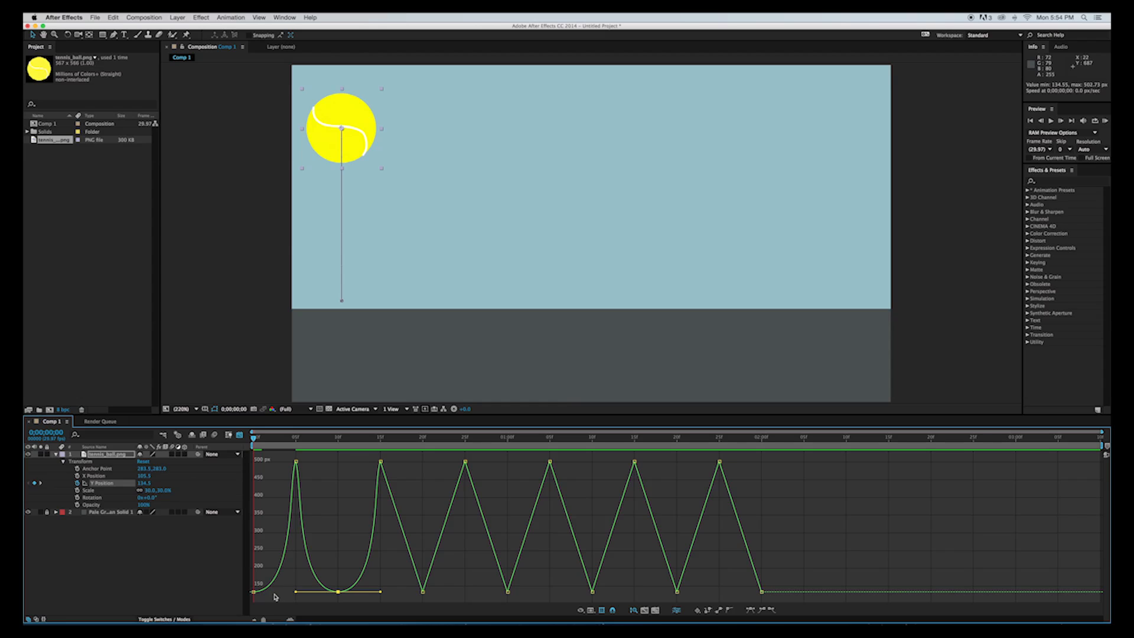
left_click(423, 591)
left_click_drag(414, 593, 387, 593)
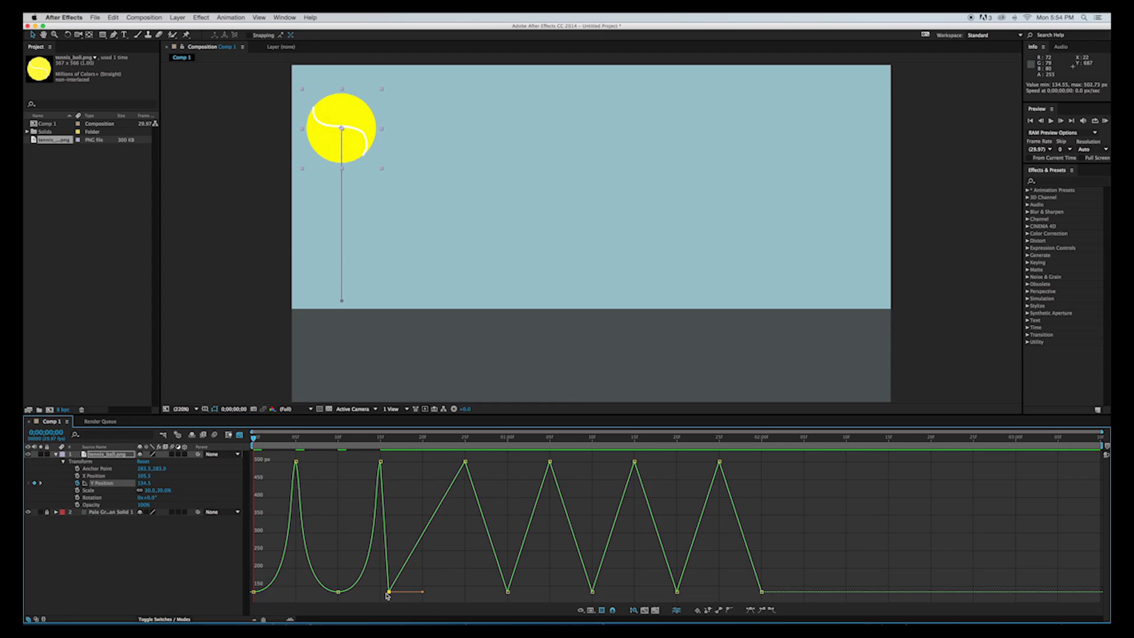
key("super+z")
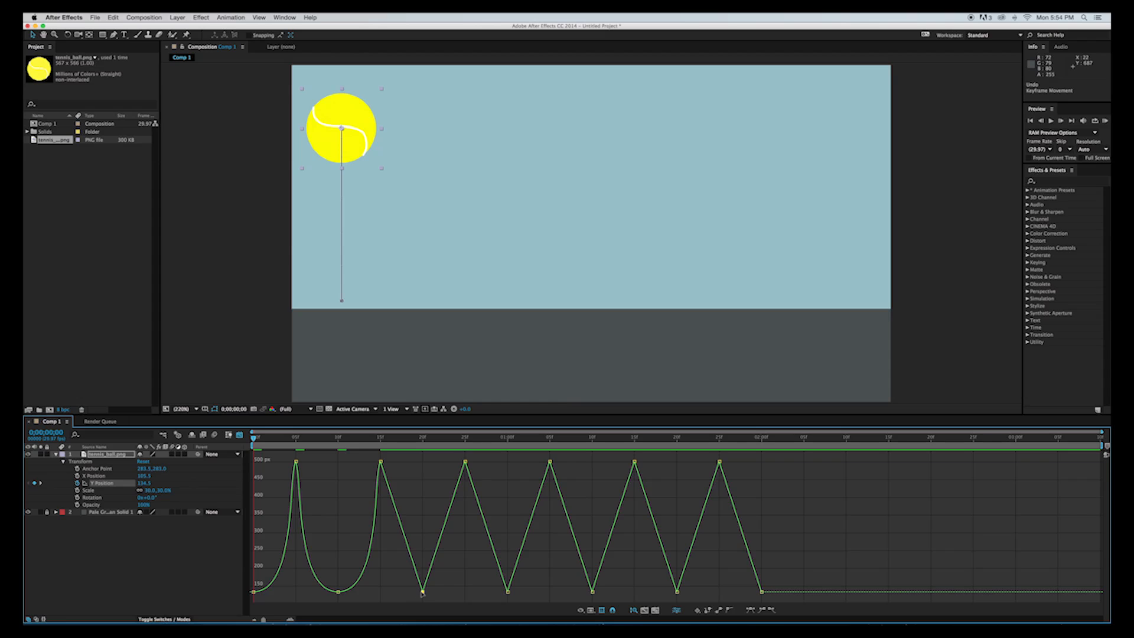
key("F9")
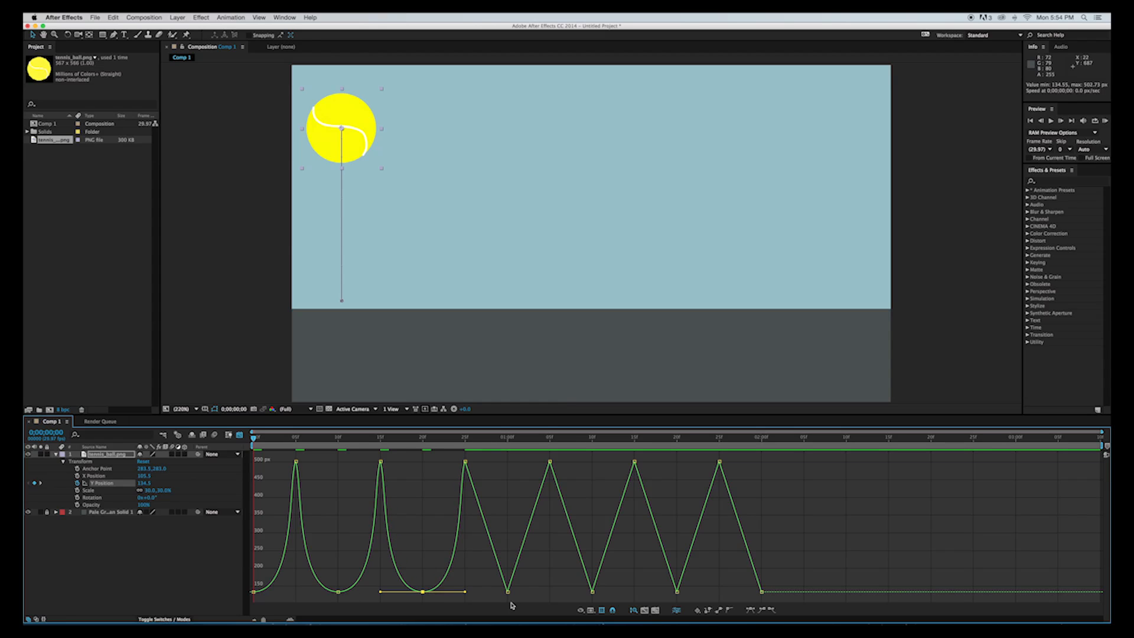
Ease the Y Position keyframe at 1:00 with horizontal handles reaching frame 25 and 1:05.
left_click(509, 596)
left_click_drag(509, 596, 499, 595)
key("super+z")
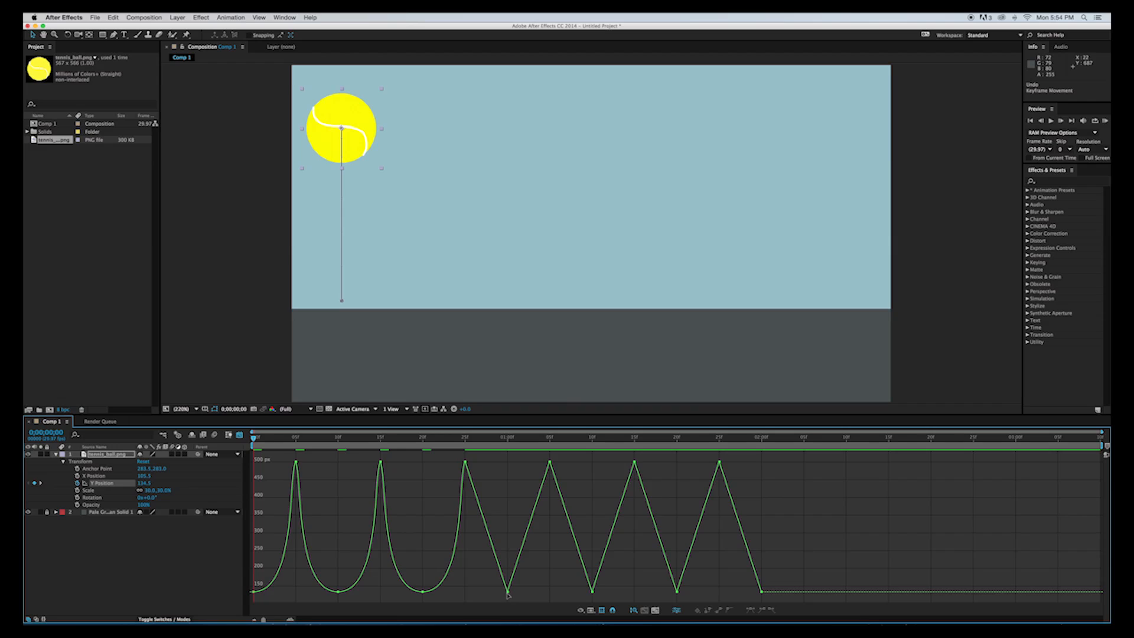
left_click_drag(508, 594, 504, 595)
key("super+z")
left_click_drag(523, 599, 499, 591)
left_click_drag(505, 592, 464, 593)
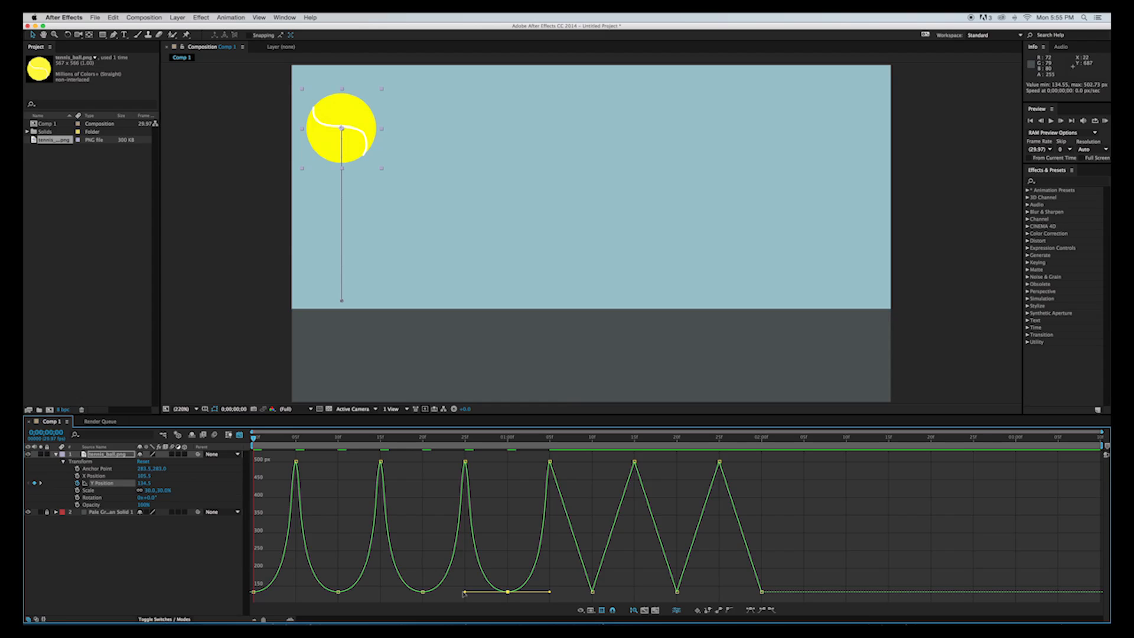
Ease the remaining peak keyframes of Y Position at 1:10, 1:20 and 2:00 with horizontal handles five frames long.
left_click(593, 592)
left_click_drag(592, 591, 538, 596)
left_click(678, 593)
left_click_drag(677, 593, 624, 599)
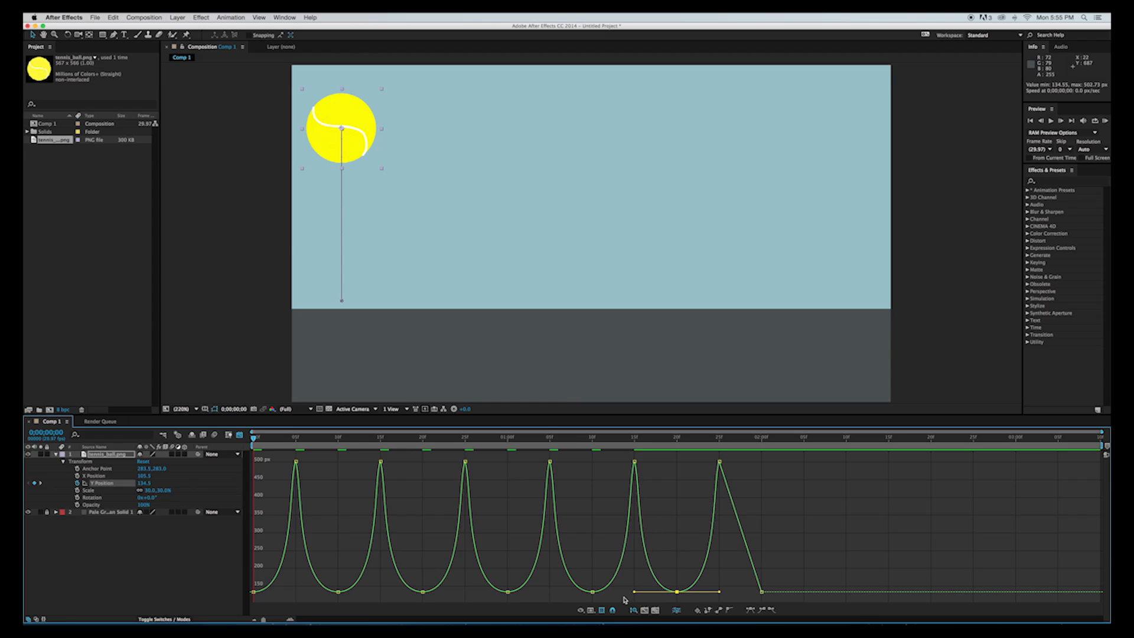
left_click(762, 592)
left_click_drag(761, 592, 708, 602)
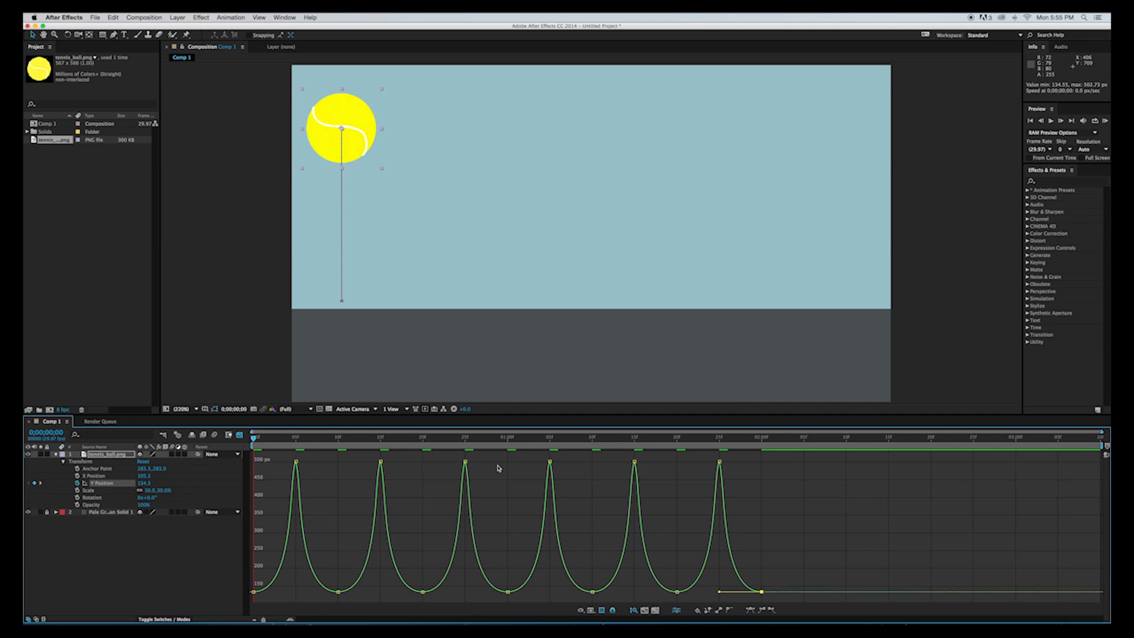
Play the eased bounce to examine its motion, and leave the graph editor for the keyframe view.
key("space")
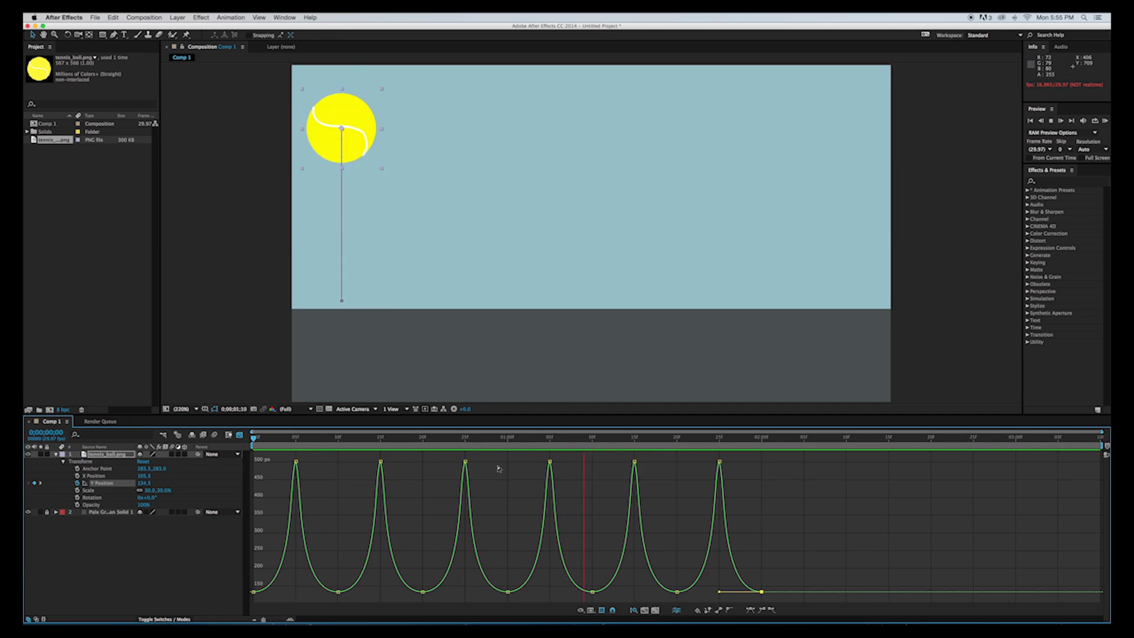
key("space")
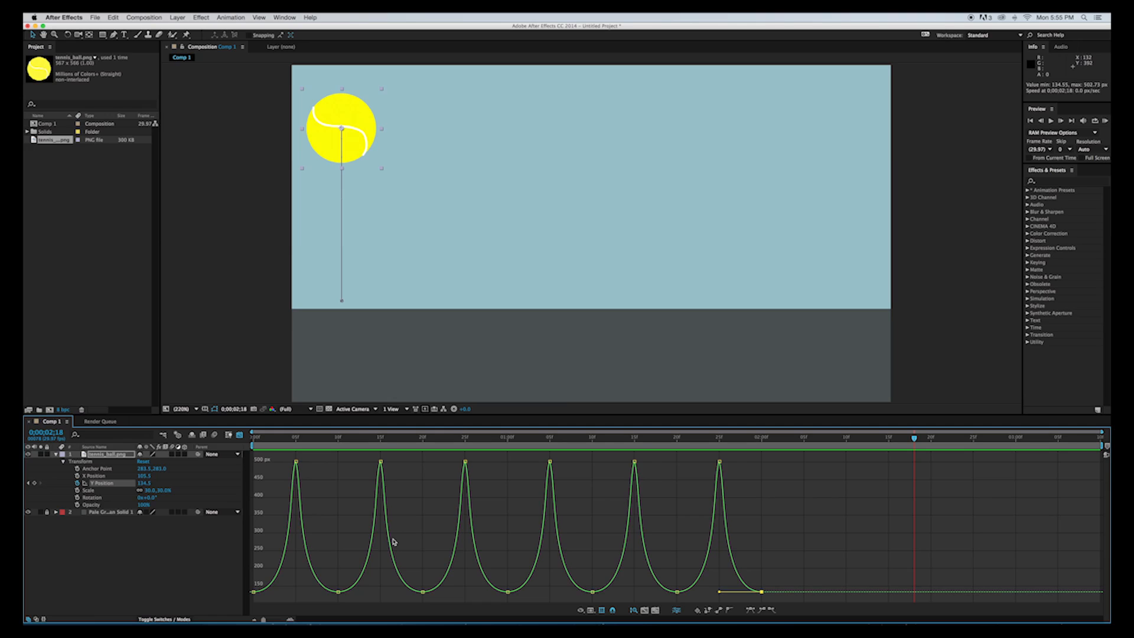
left_click(239, 435)
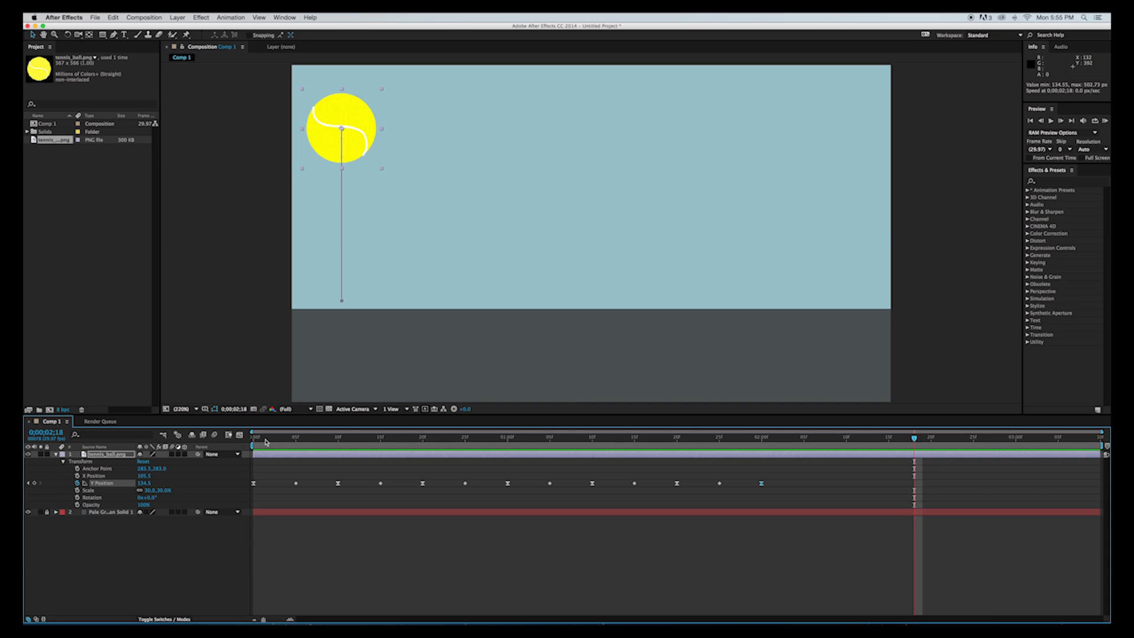
Start X Position keyframing at frame 0 and move the ball horizontally to about X 280 at frame 10.
key("Home")
left_click(77, 475)
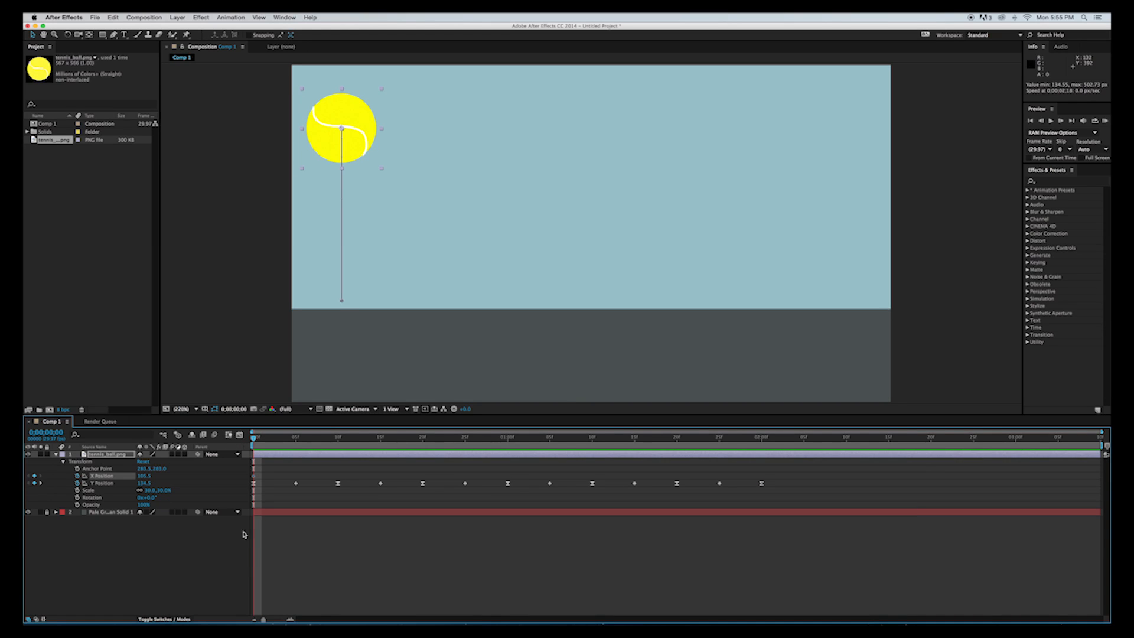
left_click_drag(254, 438, 340, 447)
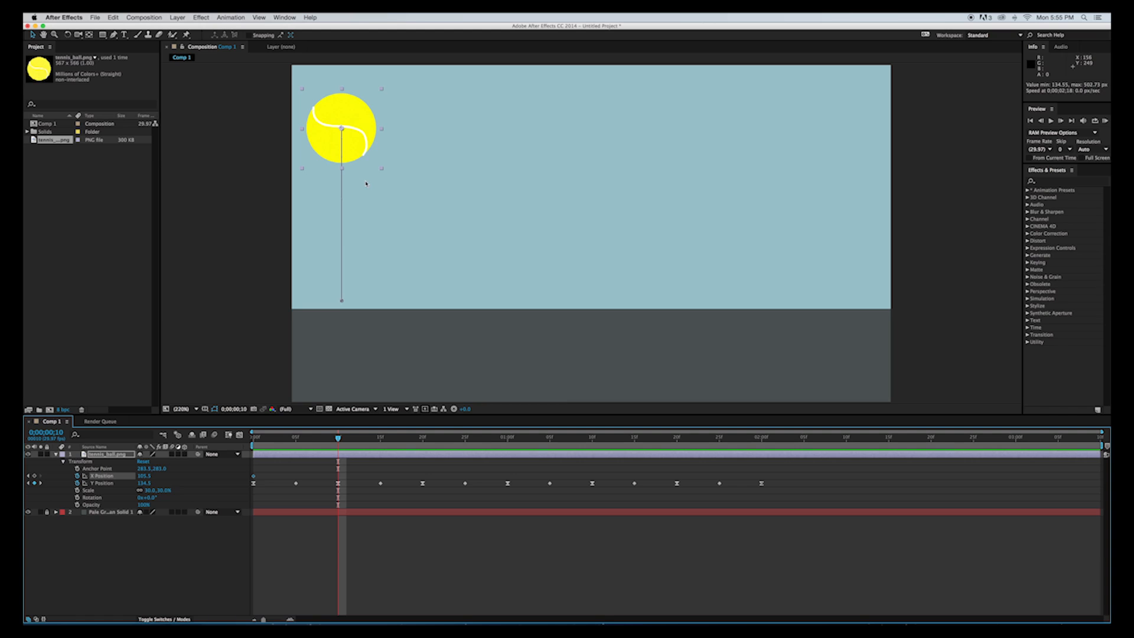
left_click_drag(361, 140, 445, 143)
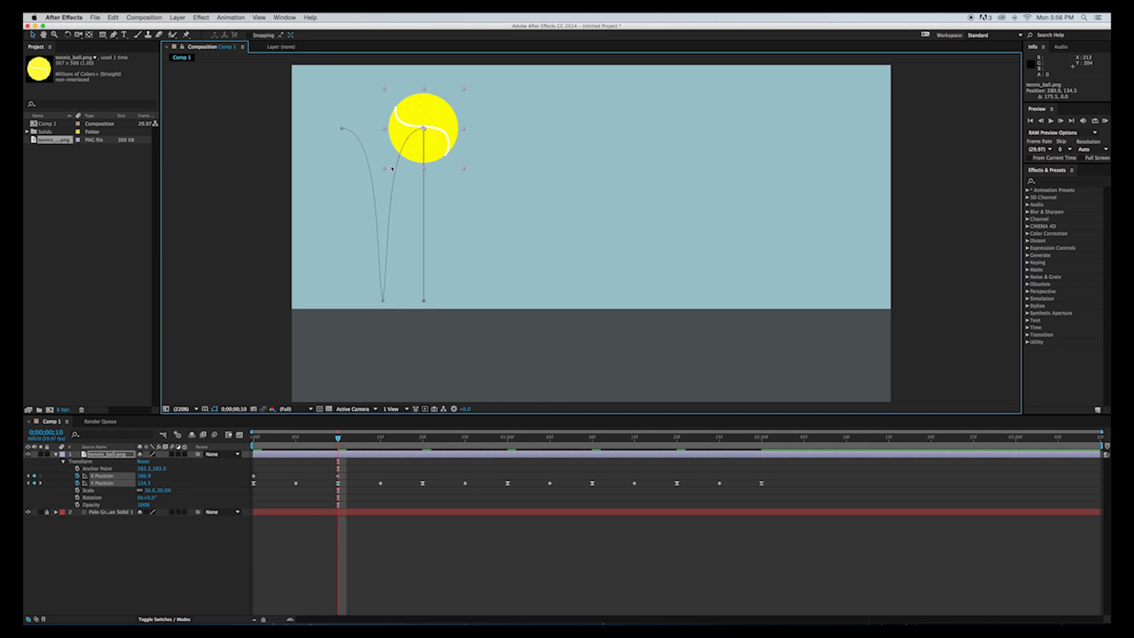
left_click(239, 436)
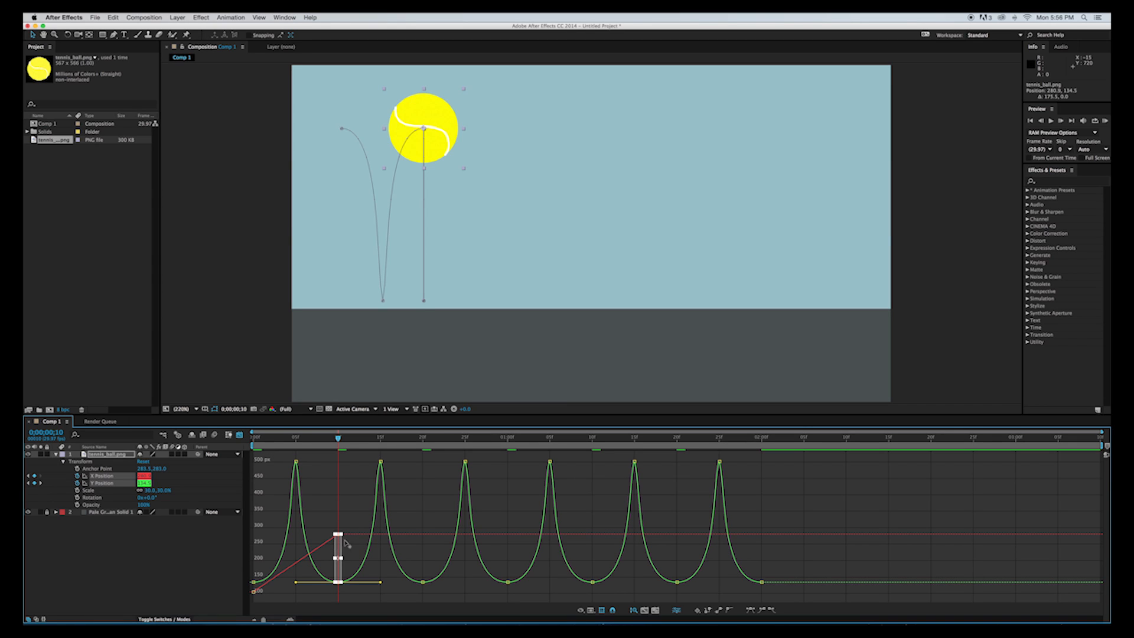
left_click(239, 435)
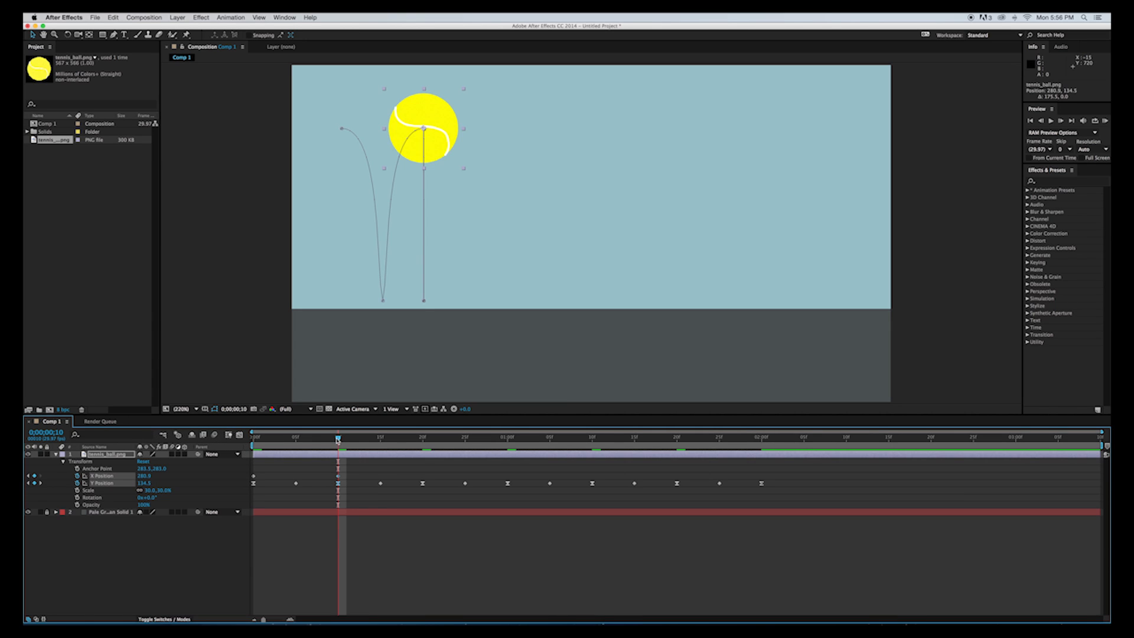
Move the ball horizontally to about X 462 at frame 20 and about X 659 at 1:00.
left_click_drag(338, 439, 420, 447)
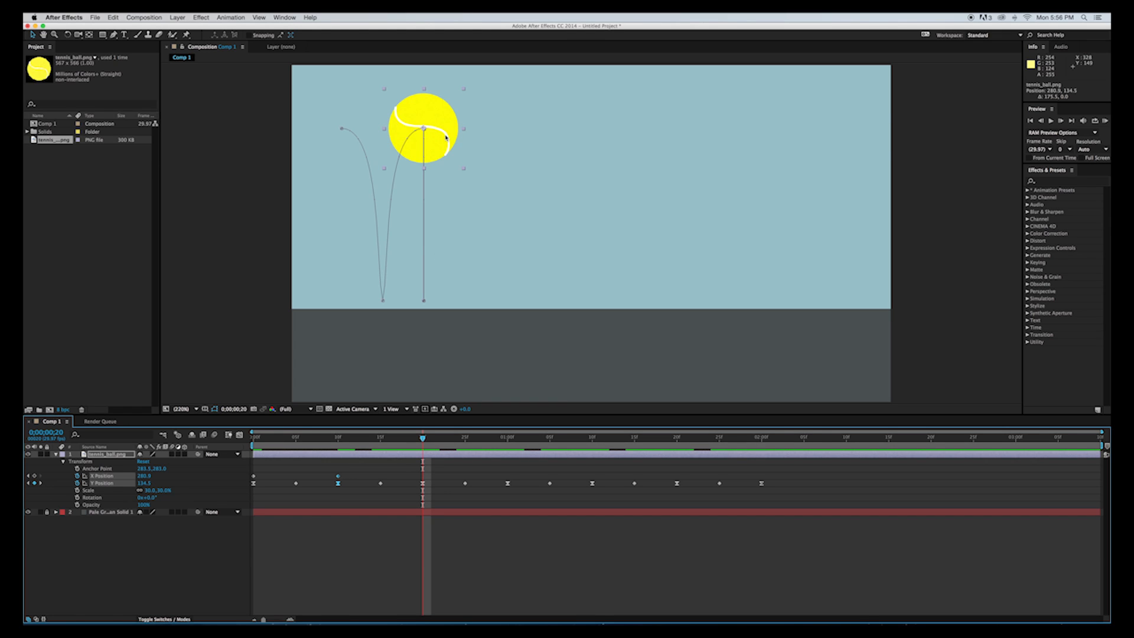
left_click_drag(446, 137, 534, 135)
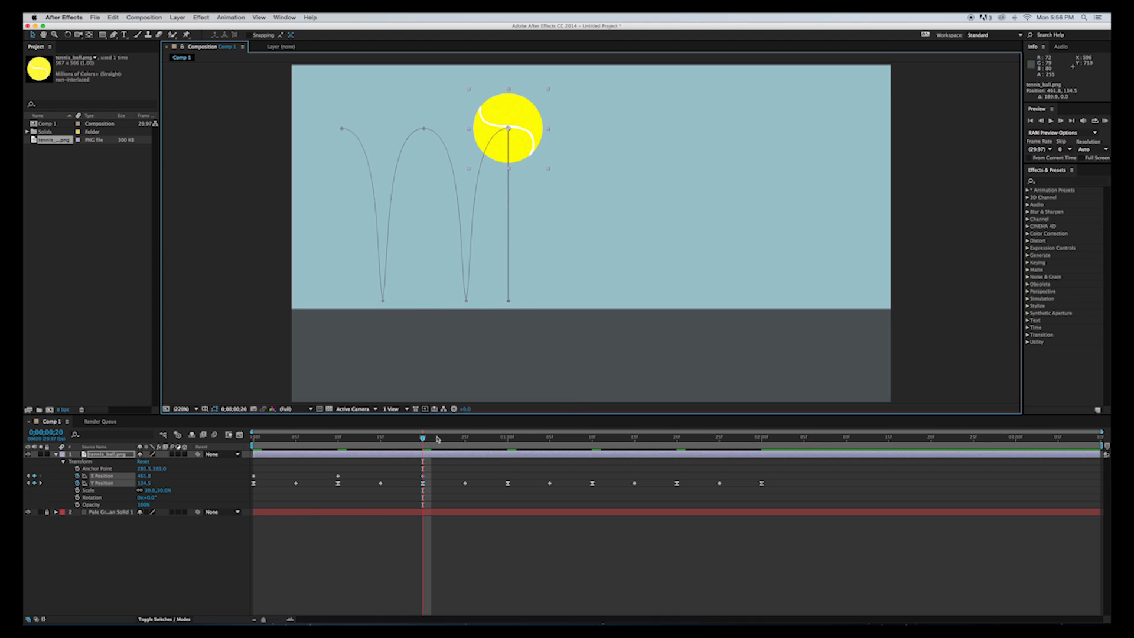
left_click_drag(423, 439, 507, 443)
left_click(539, 126)
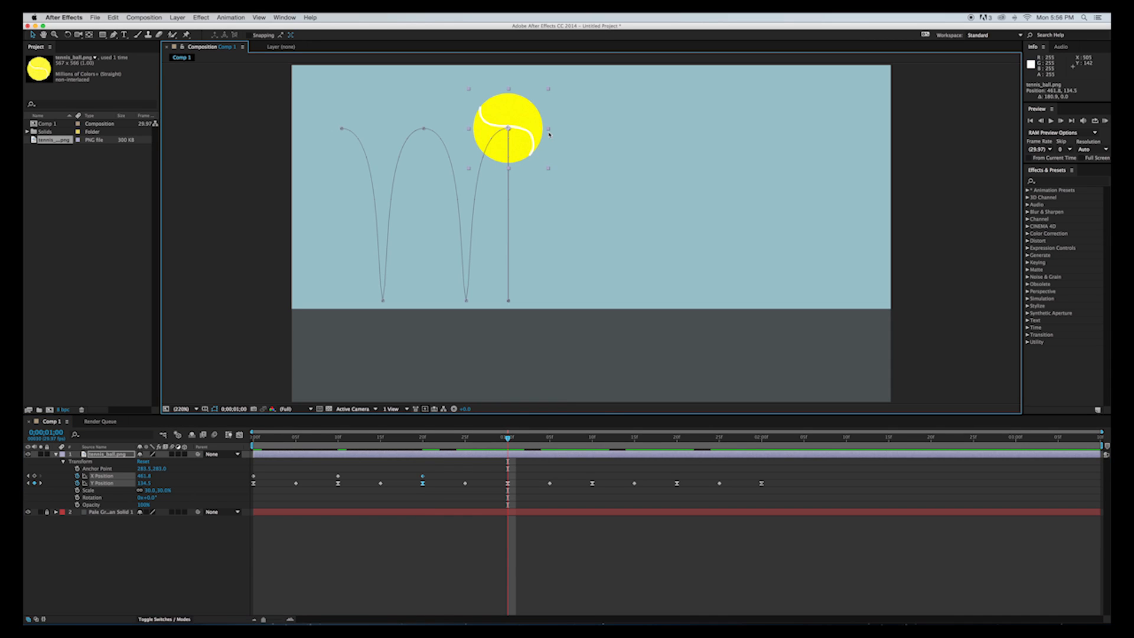
left_click_drag(531, 141, 627, 141)
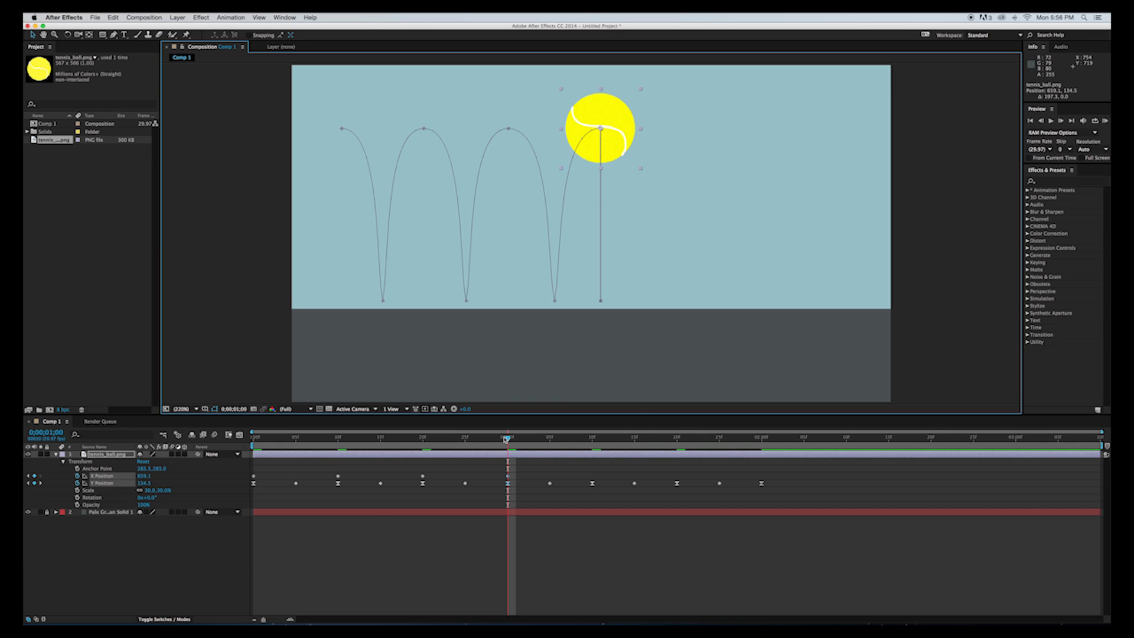
Move the ball one bounce further right at 1:10 and to about X 1034 at 1:20.
left_click_drag(508, 439, 589, 442)
left_click_drag(620, 144, 716, 152)
left_click(592, 440)
left_click_drag(592, 440, 676, 442)
left_click_drag(711, 152, 766, 157)
left_click_drag(701, 132, 793, 136)
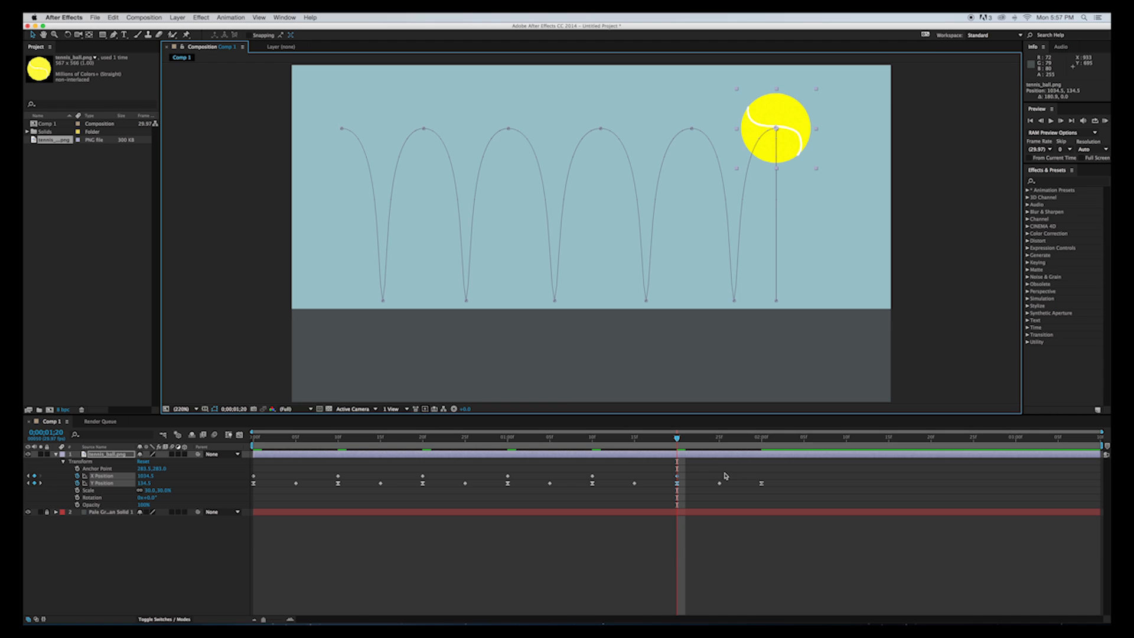
Move the ball horizontally to about X 1238 at 2:00 and play the travelling bounce from the start.
left_click_drag(681, 442, 762, 441)
left_click_drag(792, 152, 888, 152)
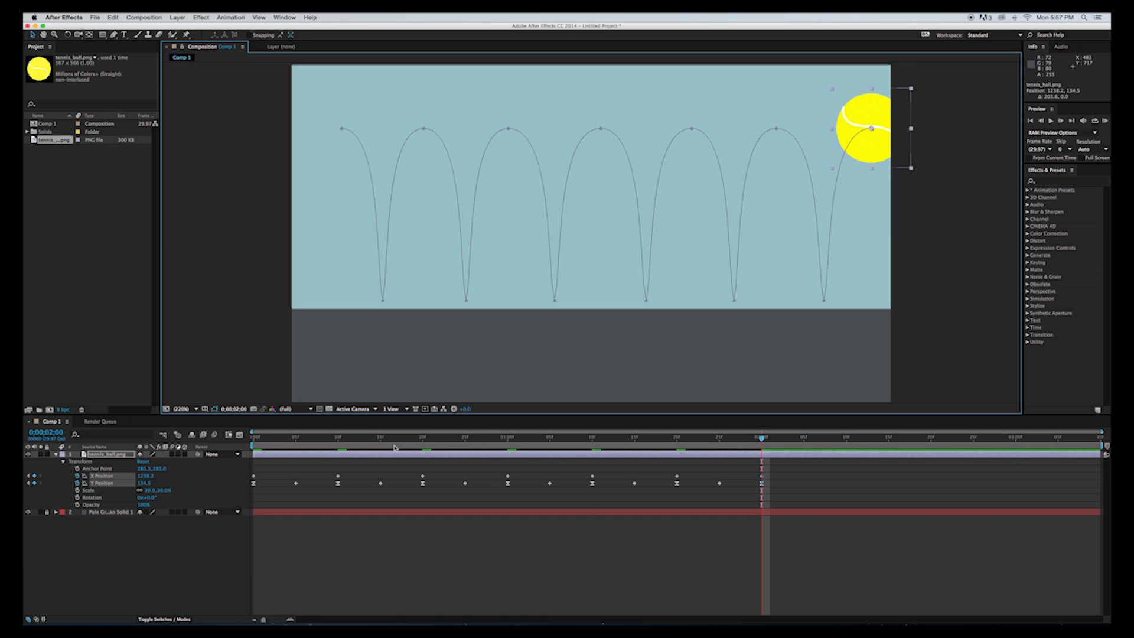
left_click(250, 438)
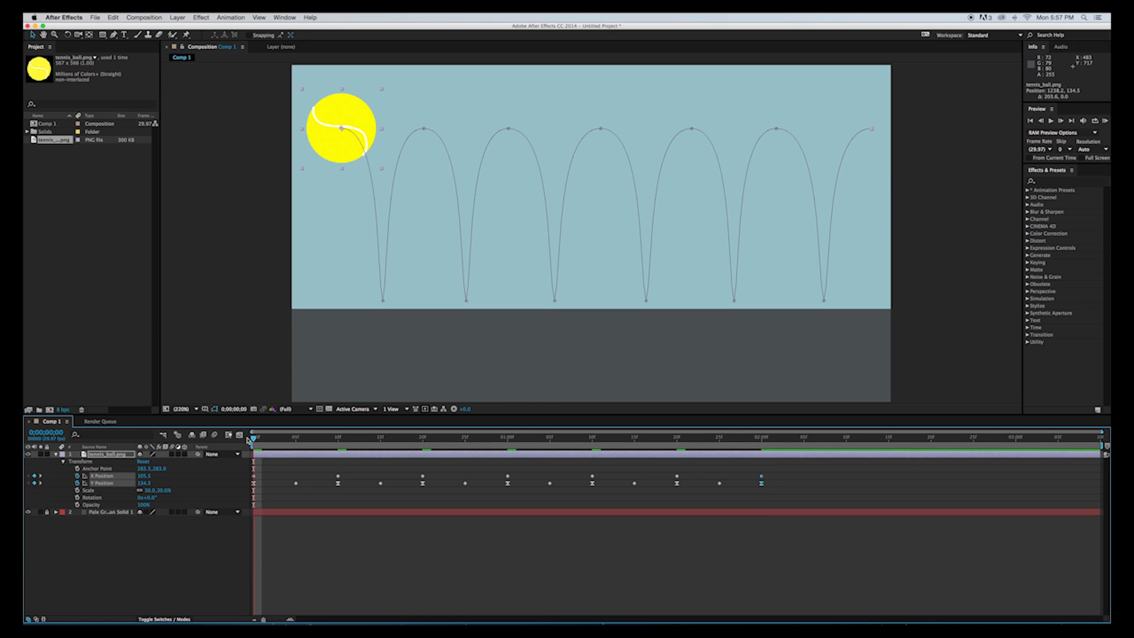
key("space")
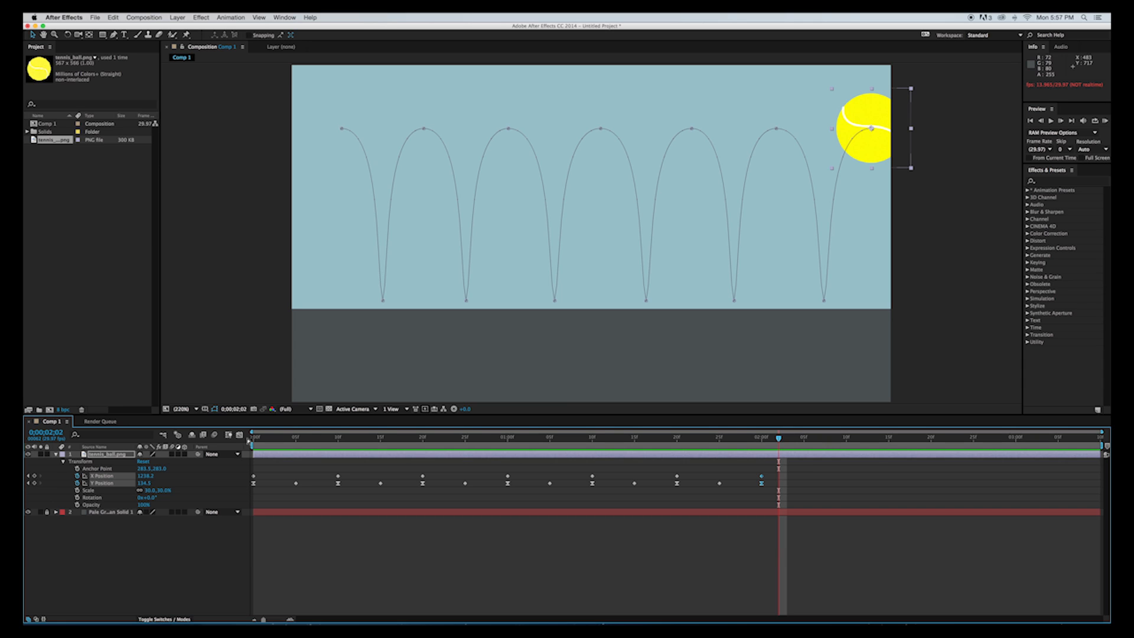
Lower the ball's peak at frame 10 straight down to about Y 234.
left_click(338, 476)
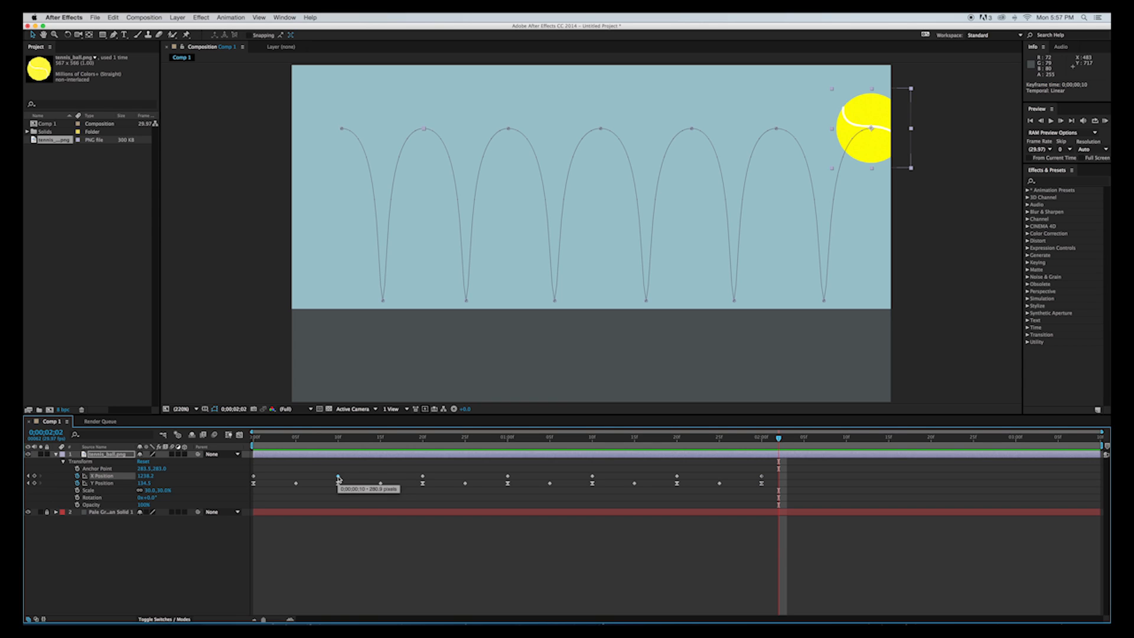
left_click(339, 443)
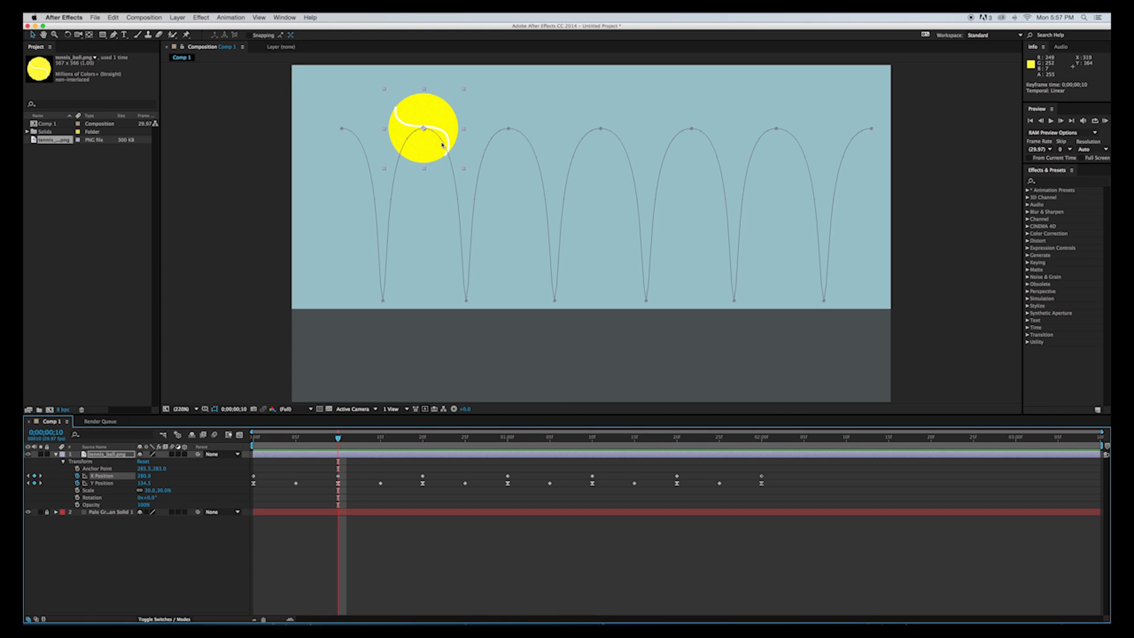
left_click(425, 130)
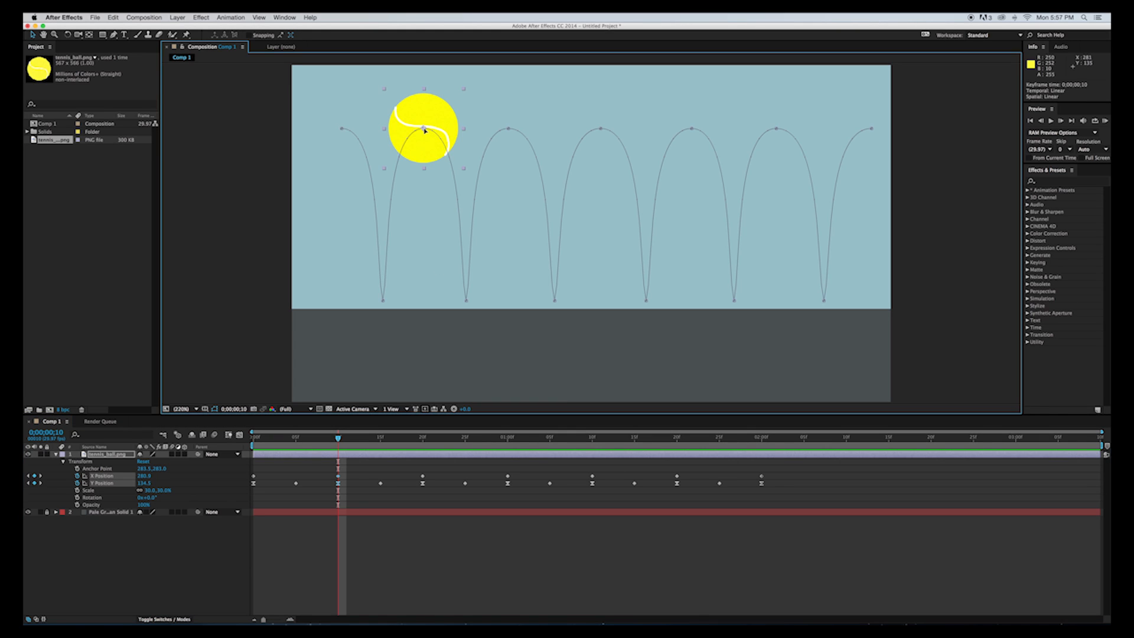
left_click_drag(424, 130, 430, 176)
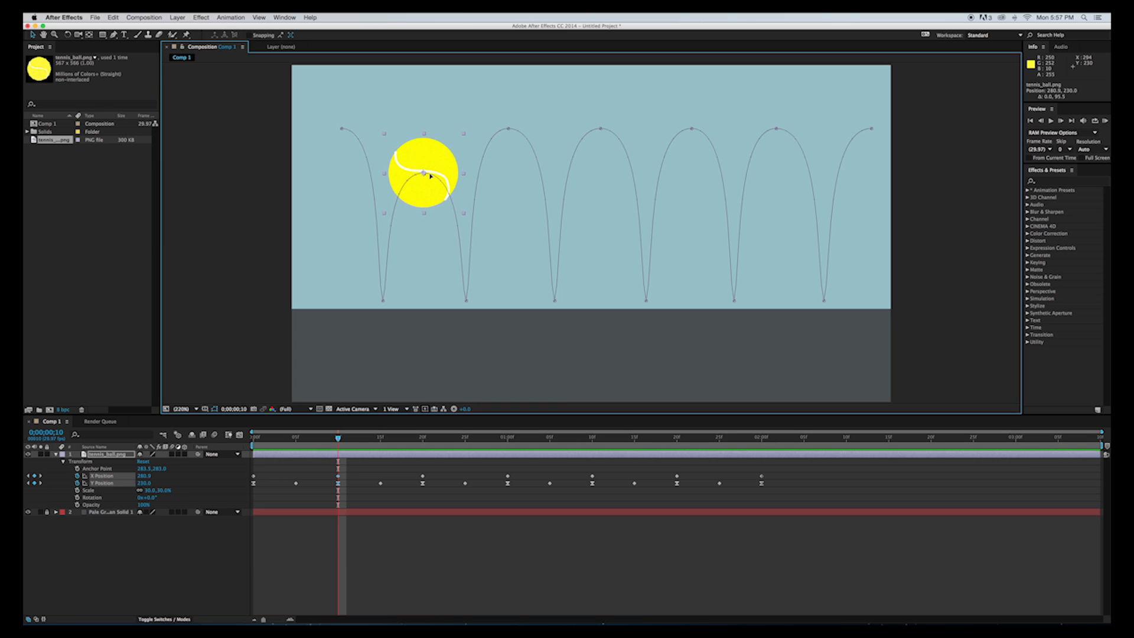
left_click_drag(430, 175, 432, 178)
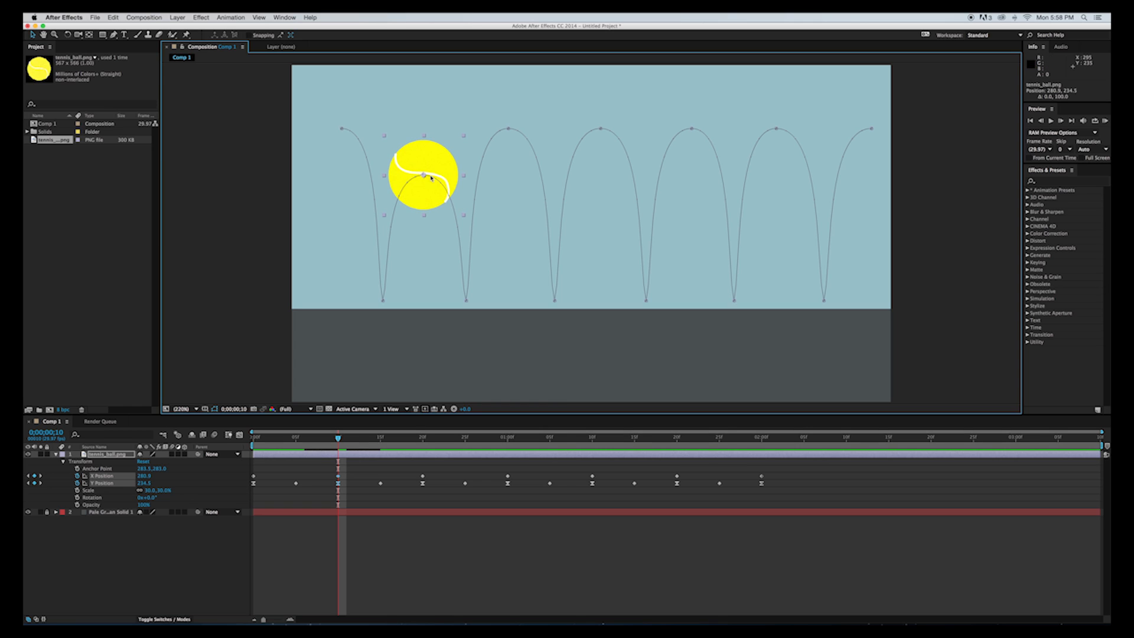
Lower the ball's peak at frame 20 by setting its Y Position to about 325.
left_click(510, 130)
left_click_drag(338, 440, 423, 439)
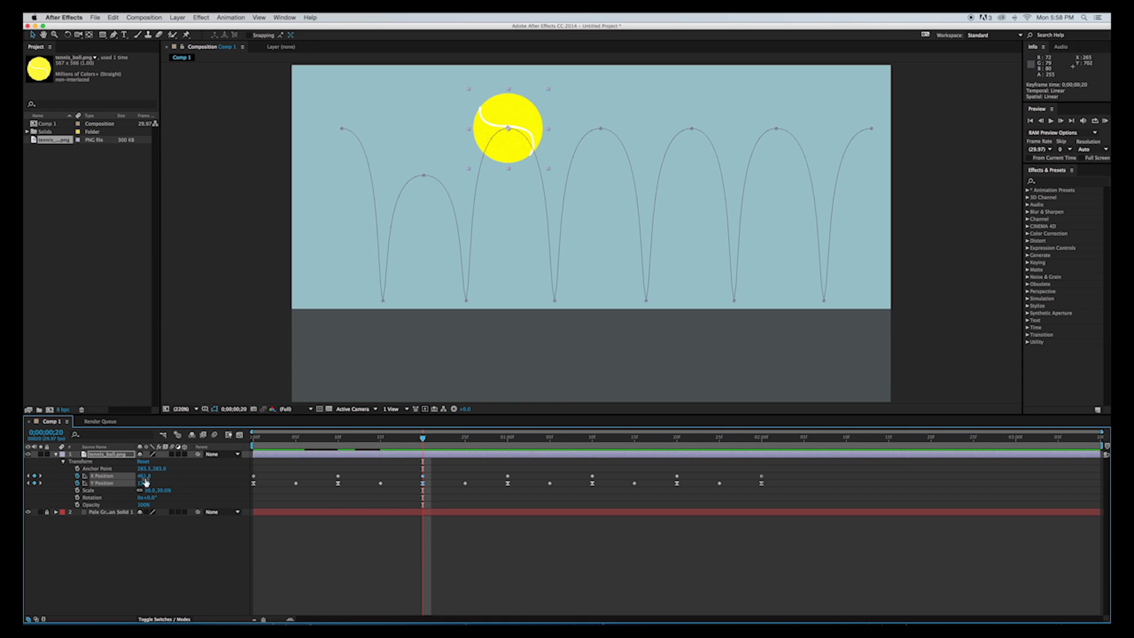
left_click_drag(142, 482, 220, 482)
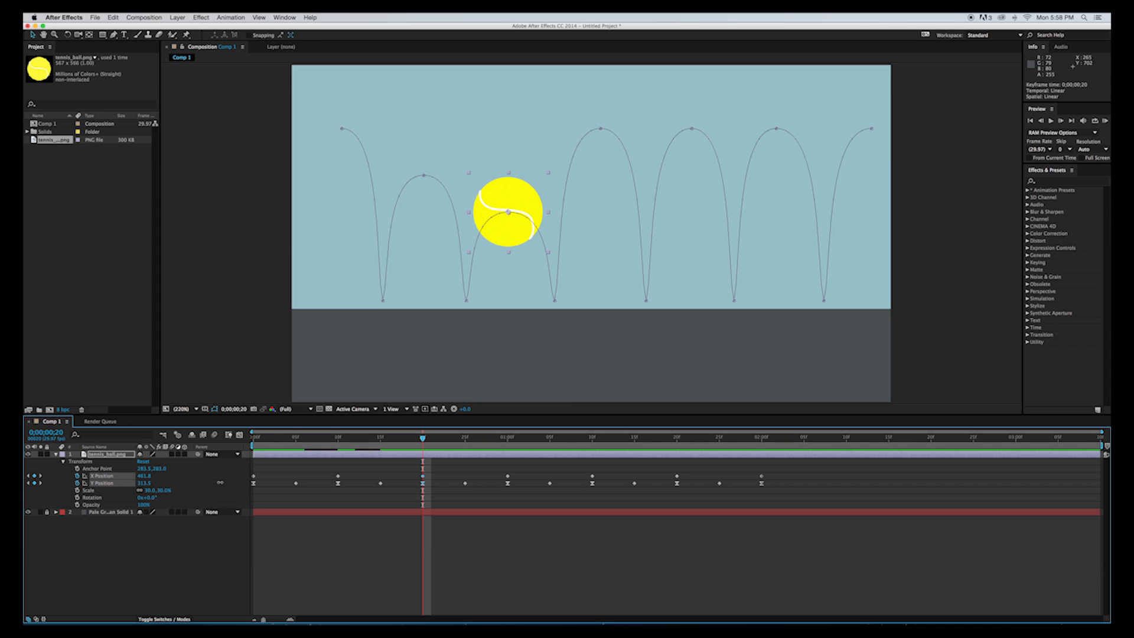
mouse_move(220, 483)
left_mouse_down()
mouse_move(125, 483)
mouse_move(225, 485)
left_mouse_up()
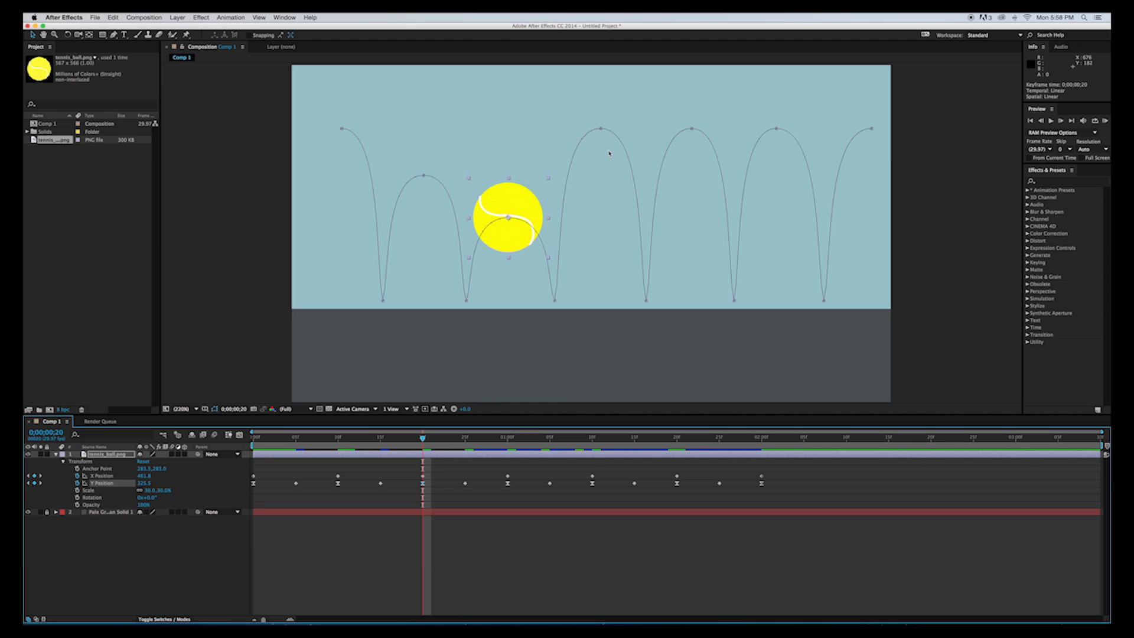
Lower the ball's peak straight down to about Y 388 at 1:00 and about Y 443 at 1:10.
left_click_drag(423, 440, 508, 440)
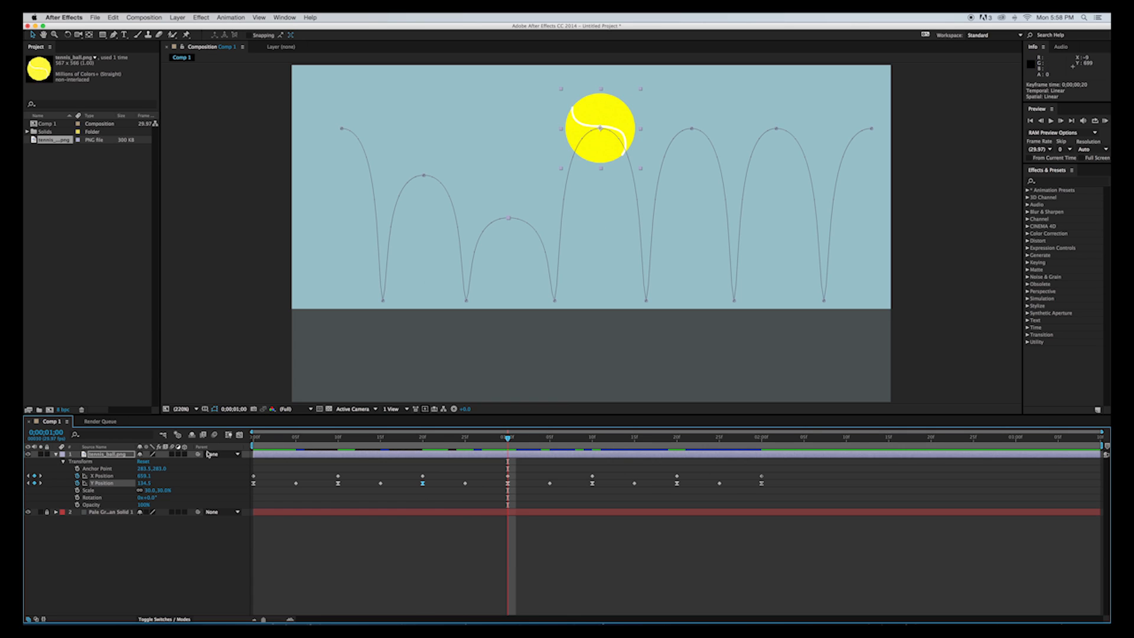
left_click_drag(601, 135, 601, 255)
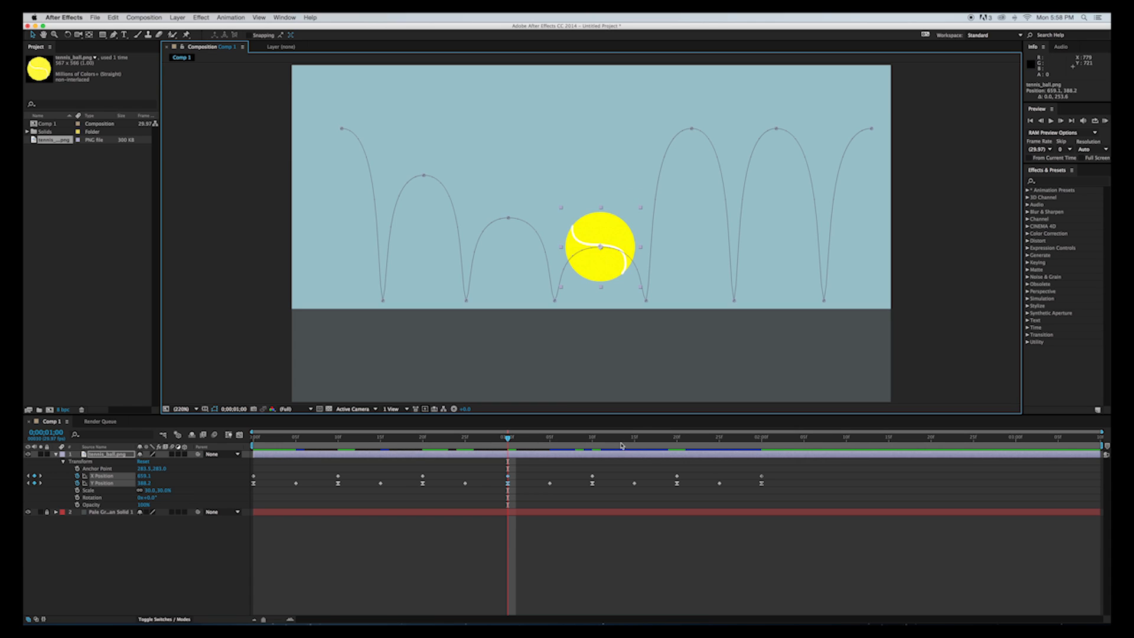
left_click_drag(508, 440, 591, 448)
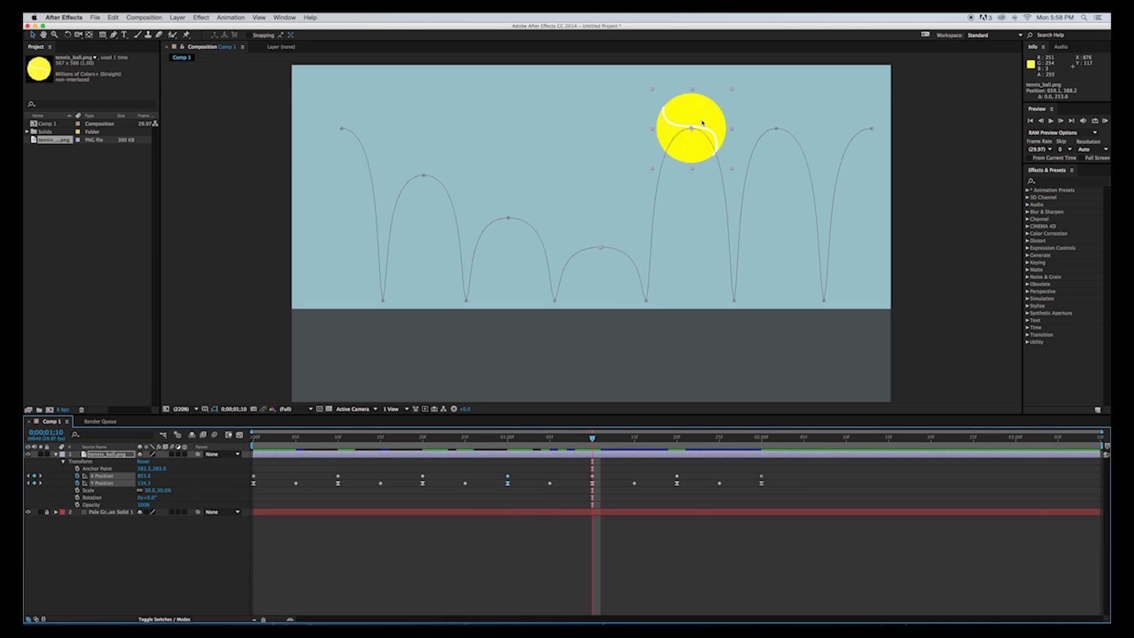
left_click_drag(706, 118, 709, 267)
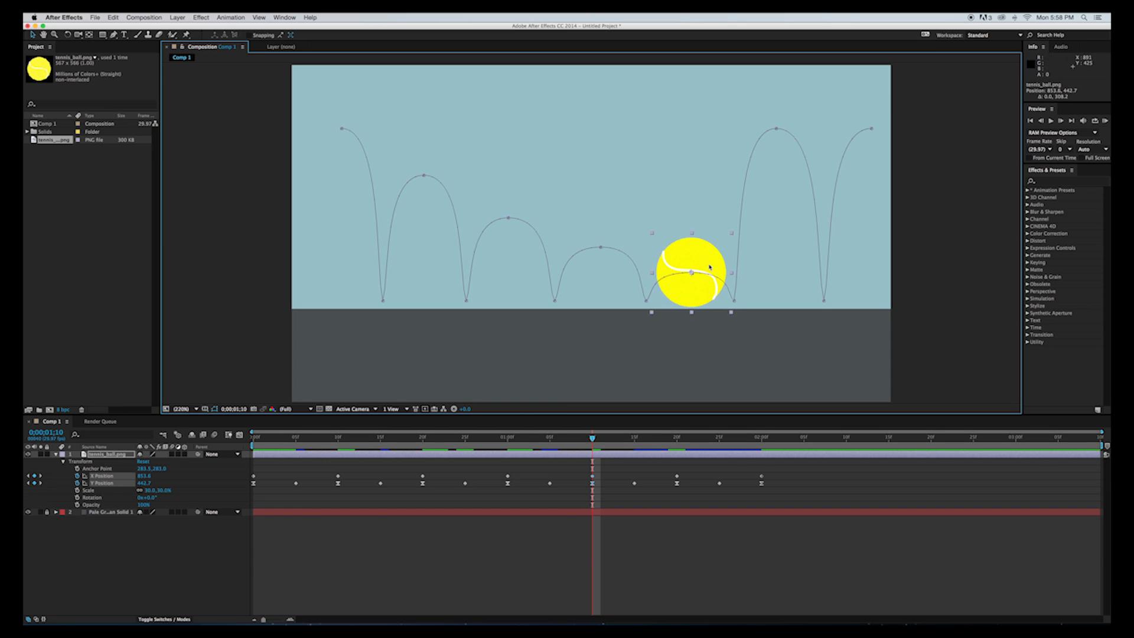
Lower the ball's peak at 1:20 straight down to about Y 486.
left_click_drag(600, 440, 677, 440)
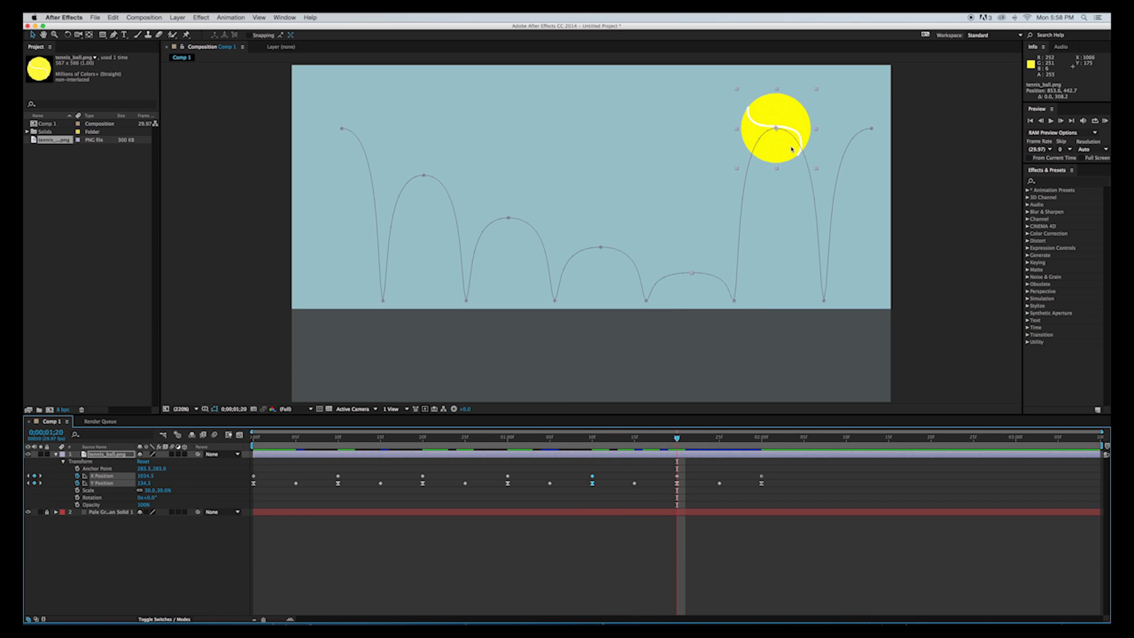
left_click(792, 127)
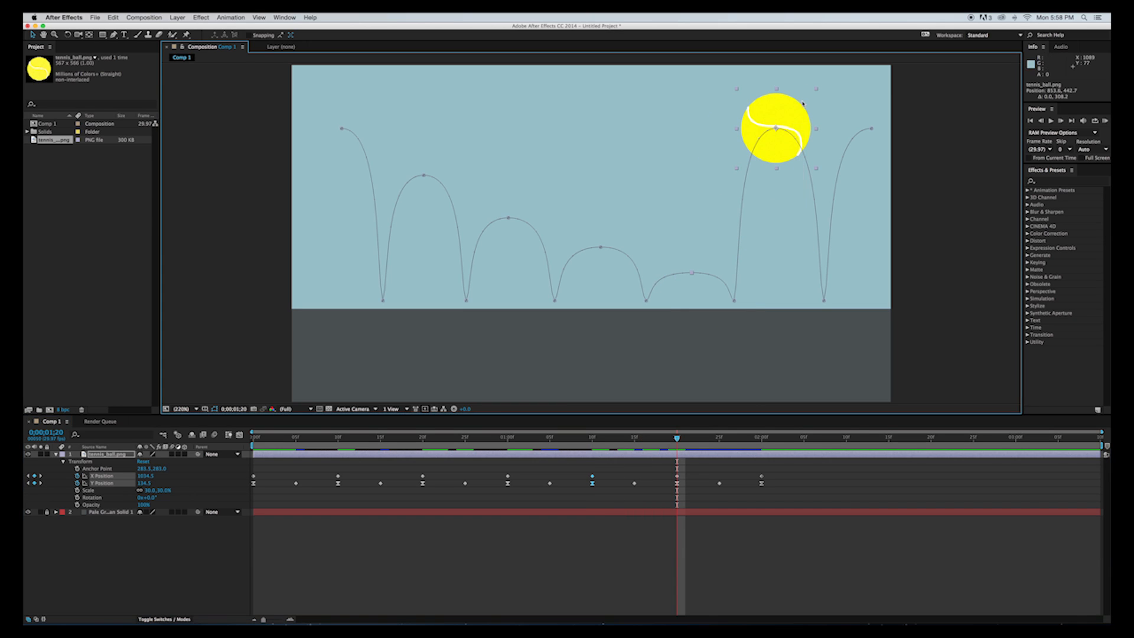
left_click_drag(787, 116, 802, 281)
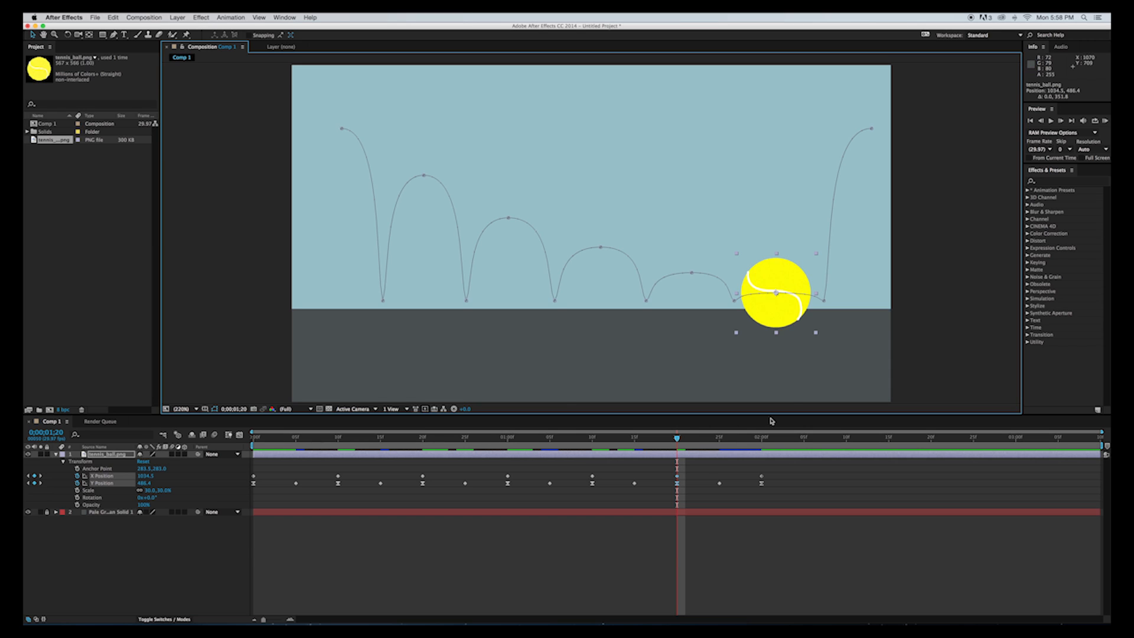
Move the ball at 2:00 past the frame's edge near the ground, to about X 1352, Y 496.
left_click(761, 437)
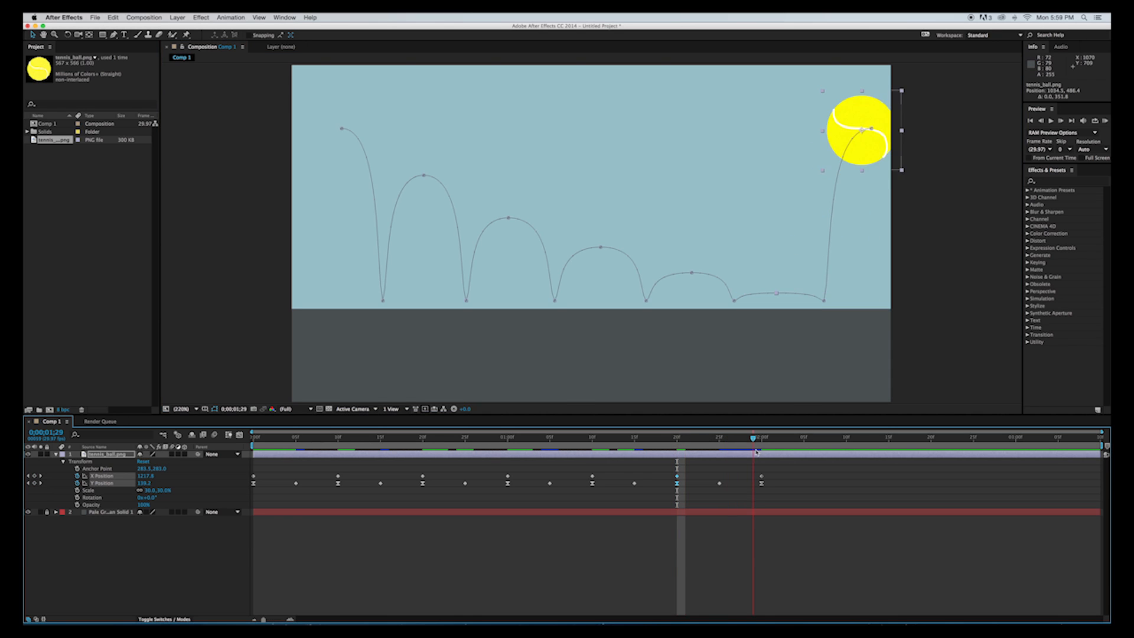
left_click_drag(882, 148, 936, 317)
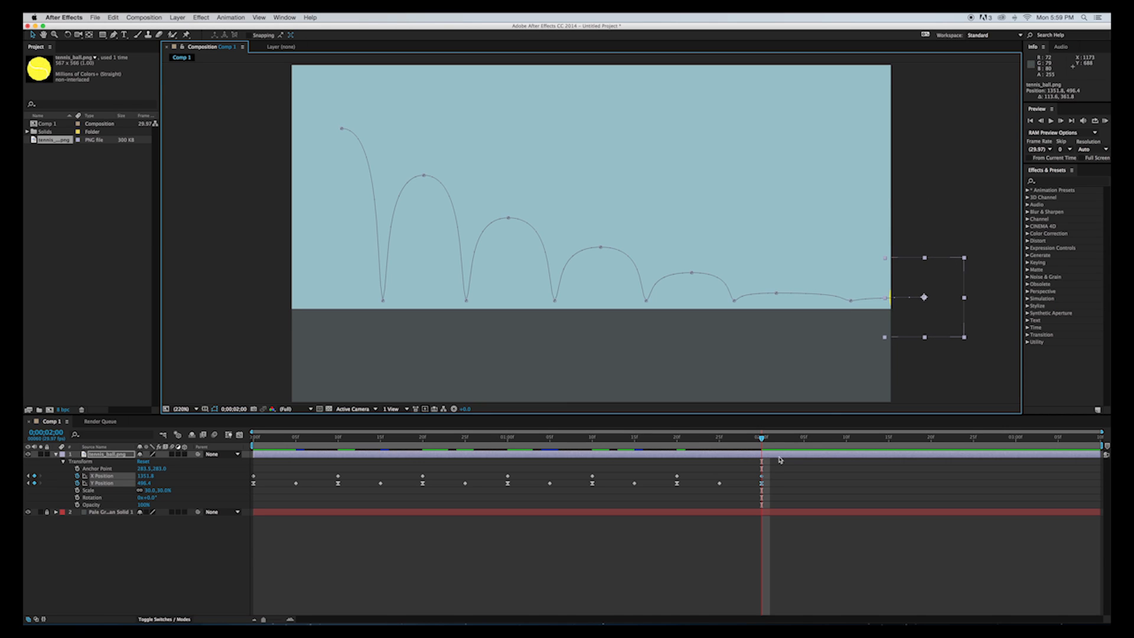
Delete the ball's X and Y Position keyframes at 2:00, keeping the Y Position keyframe at 1:25.
left_click_drag(771, 469, 711, 505)
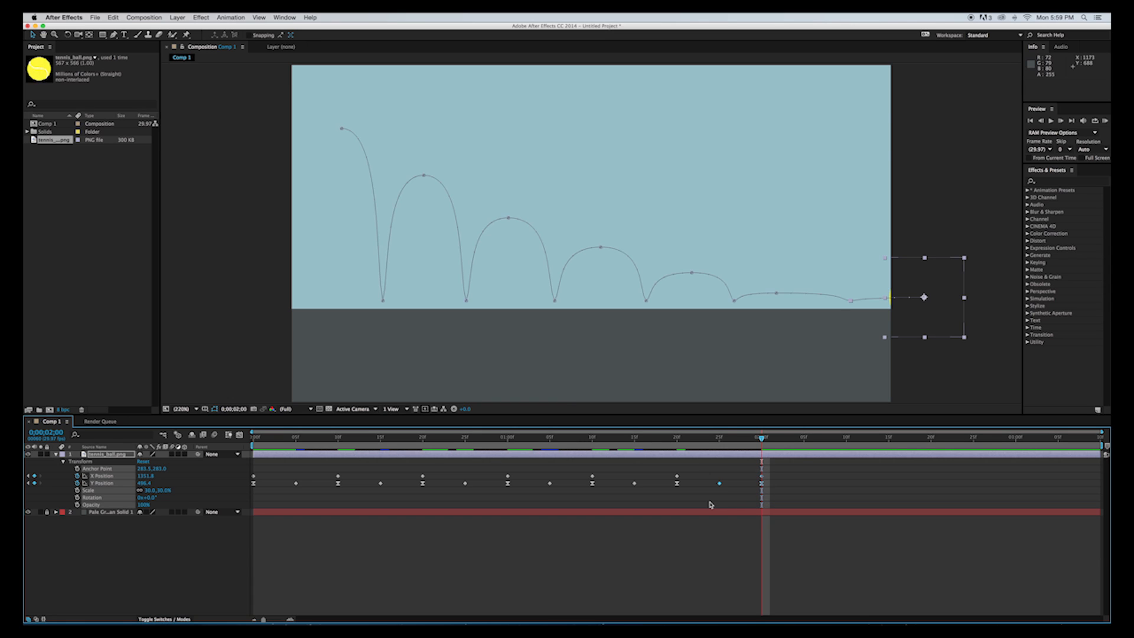
key("Delete")
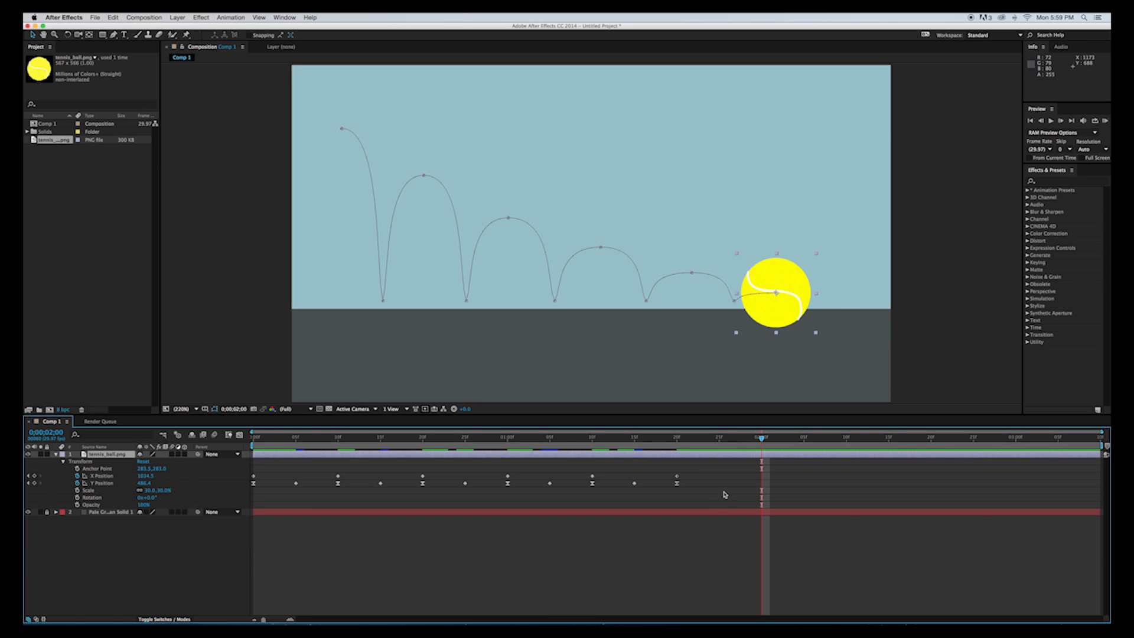
key("cmd+z")
left_click(808, 498)
left_click_drag(771, 474, 761, 492)
key("Delete")
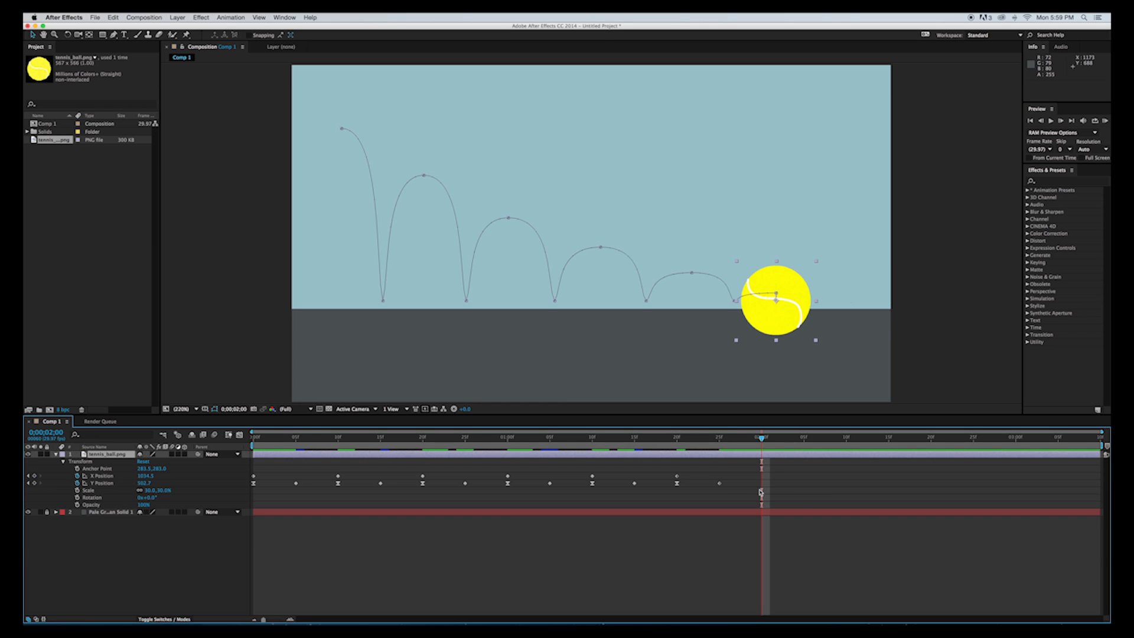
Move the ball horizontally out of the frame to about X 1374 at 1:25 and play the animation from the start.
left_click_drag(762, 438, 720, 439)
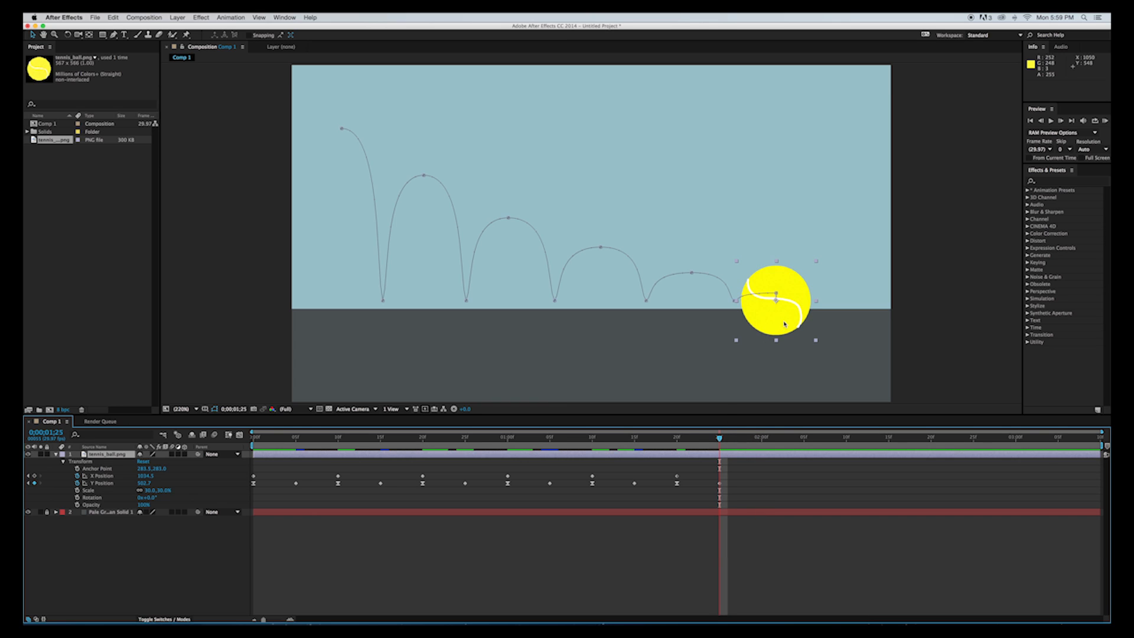
left_click_drag(779, 326, 938, 304)
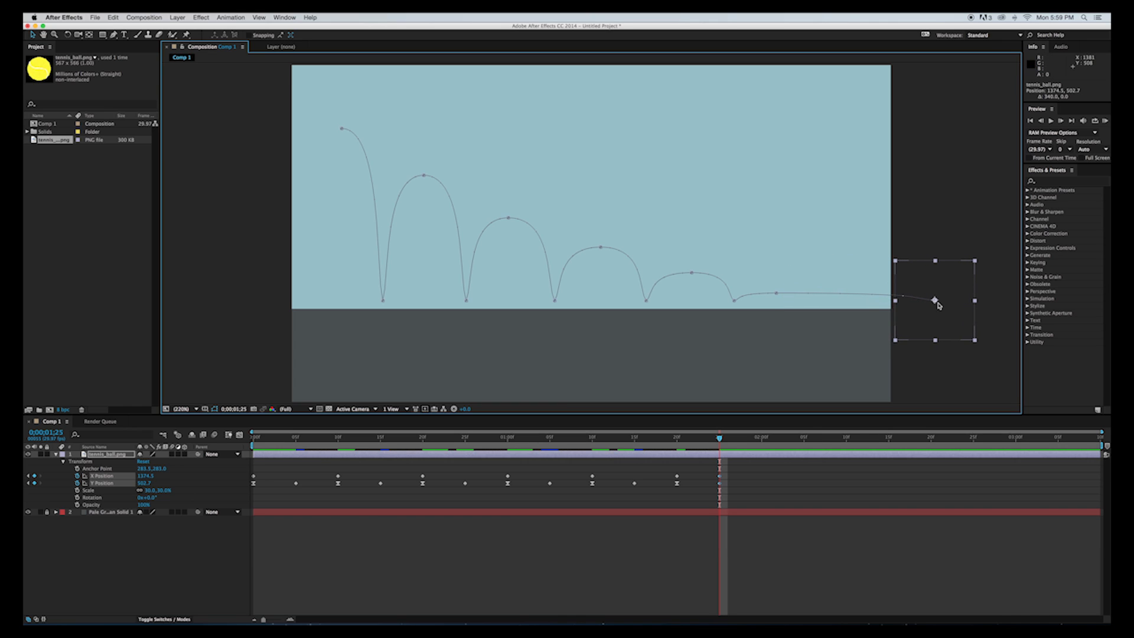
left_click_drag(271, 438, 235, 440)
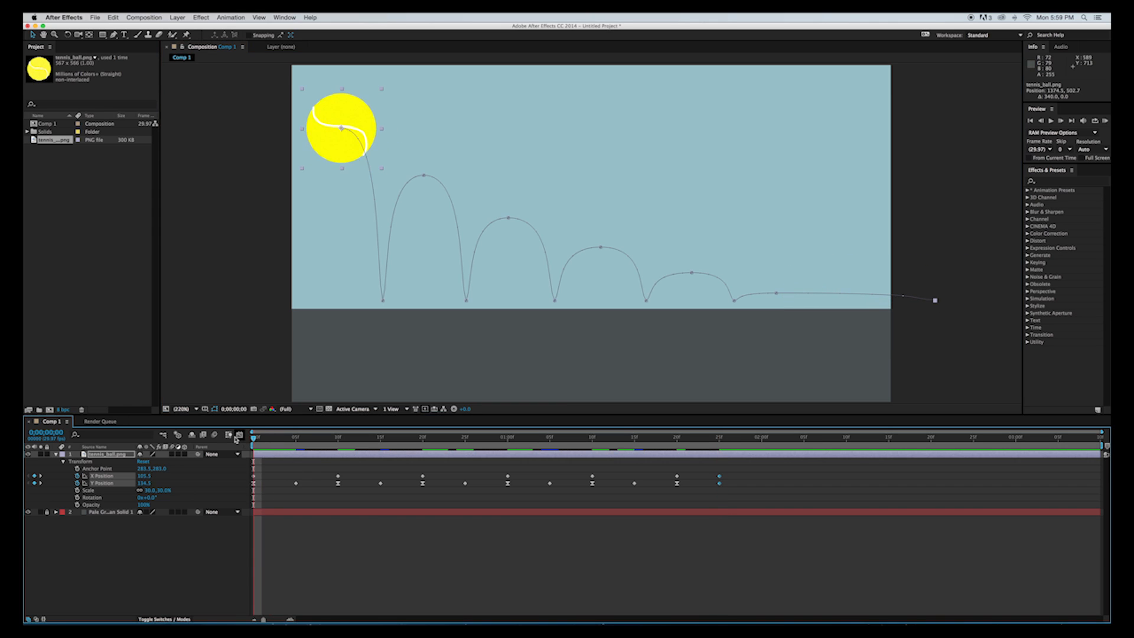
key("space")
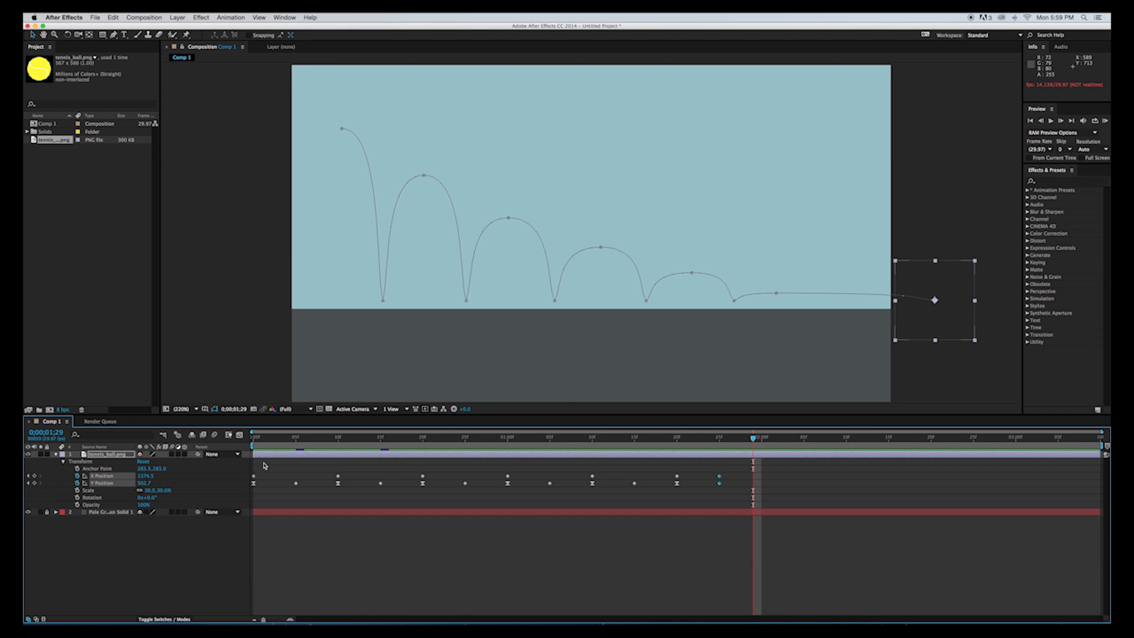
left_click_drag(264, 441, 248, 438)
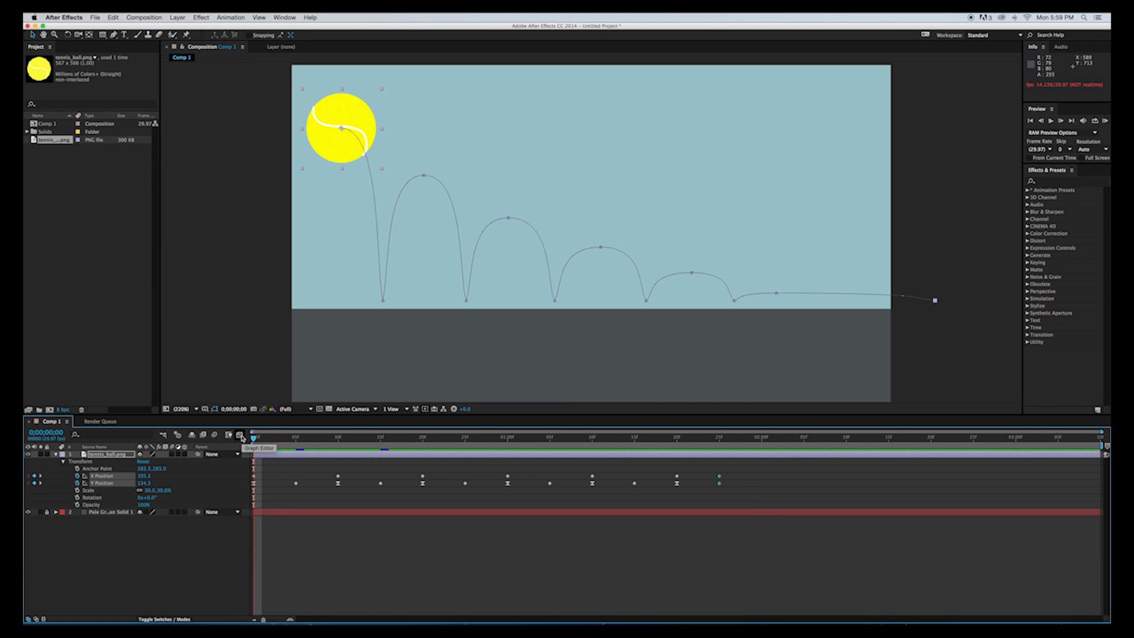
Inspect the ball's X and Y Position curves in the Graph Editor, trying keyframe shifts and undoing them.
left_click(240, 436)
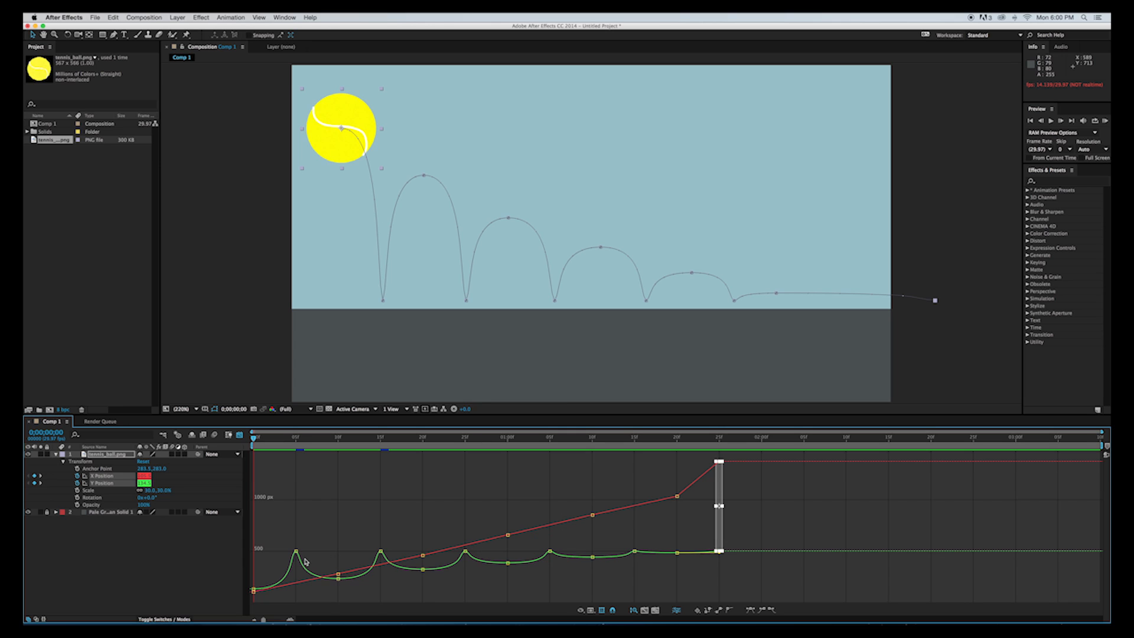
left_click_drag(297, 551, 299, 547)
key("super+z")
left_click_drag(254, 592, 254, 575)
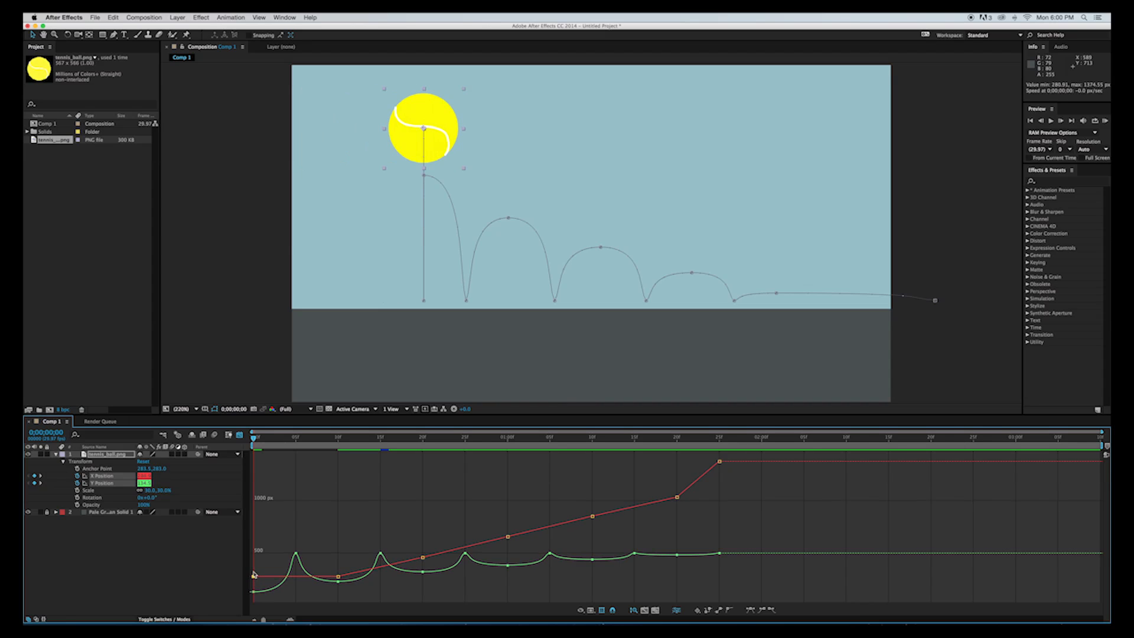
key("super+z")
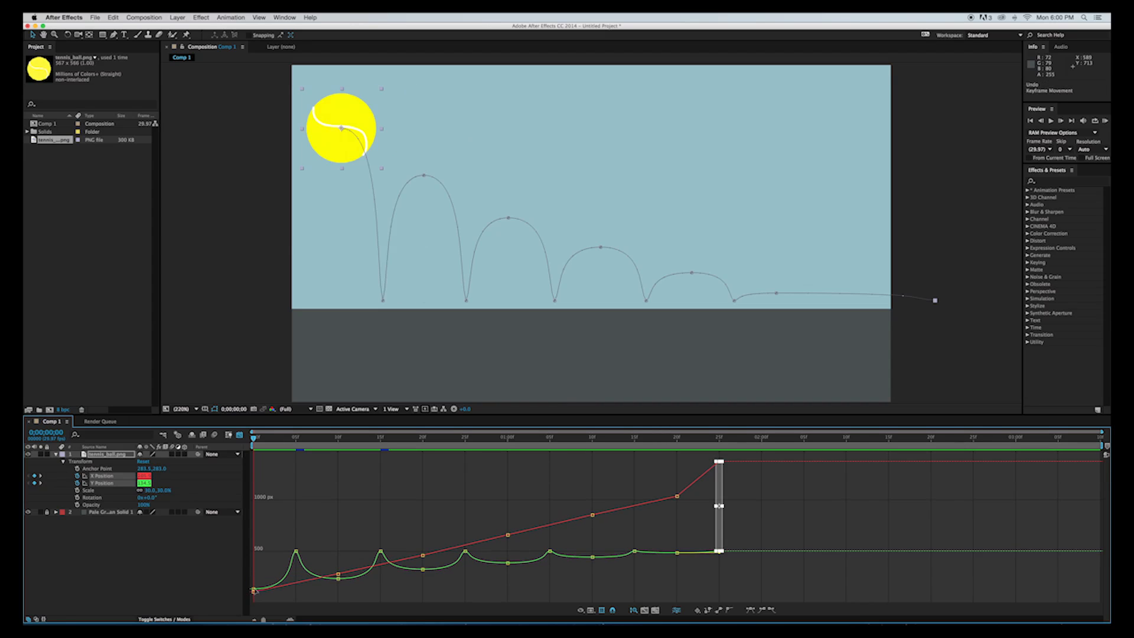
left_click(254, 589)
mouse_move(255, 591)
left_mouse_down()
mouse_move(257, 554)
mouse_move(257, 590)
left_mouse_up()
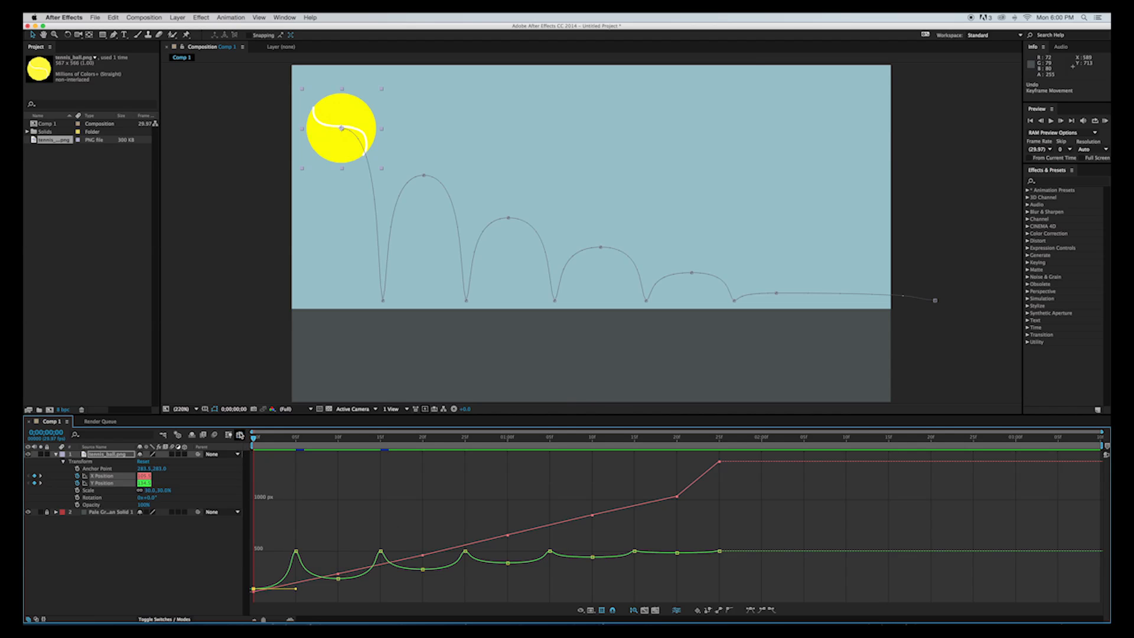
left_click(240, 435)
left_click(215, 435)
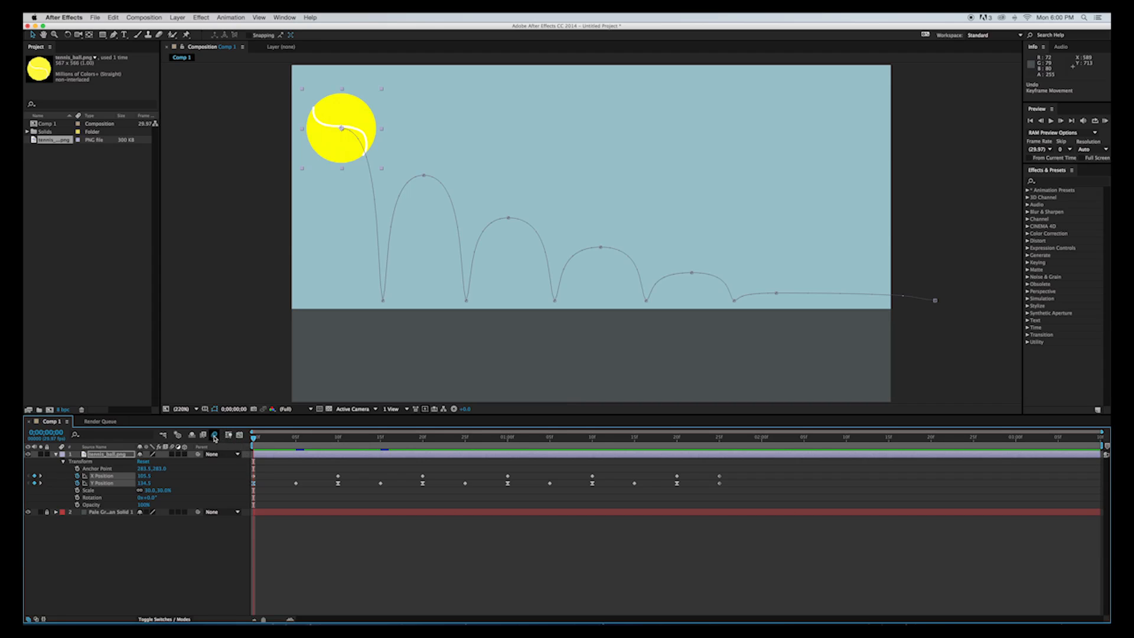
left_click(214, 436)
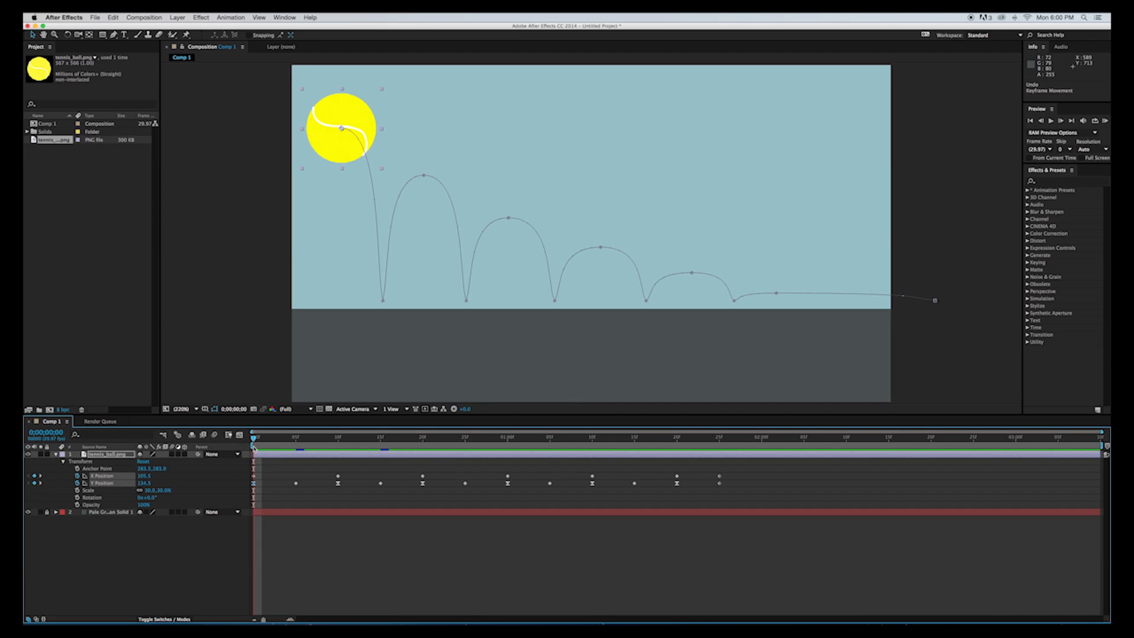
left_click_drag(254, 448, 249, 369)
left_click_drag(254, 440, 233, 430)
Enable Scale keyframing on the ball layer at frame 0 and check the ground impact at frame 5.
left_click_drag(254, 438, 296, 440)
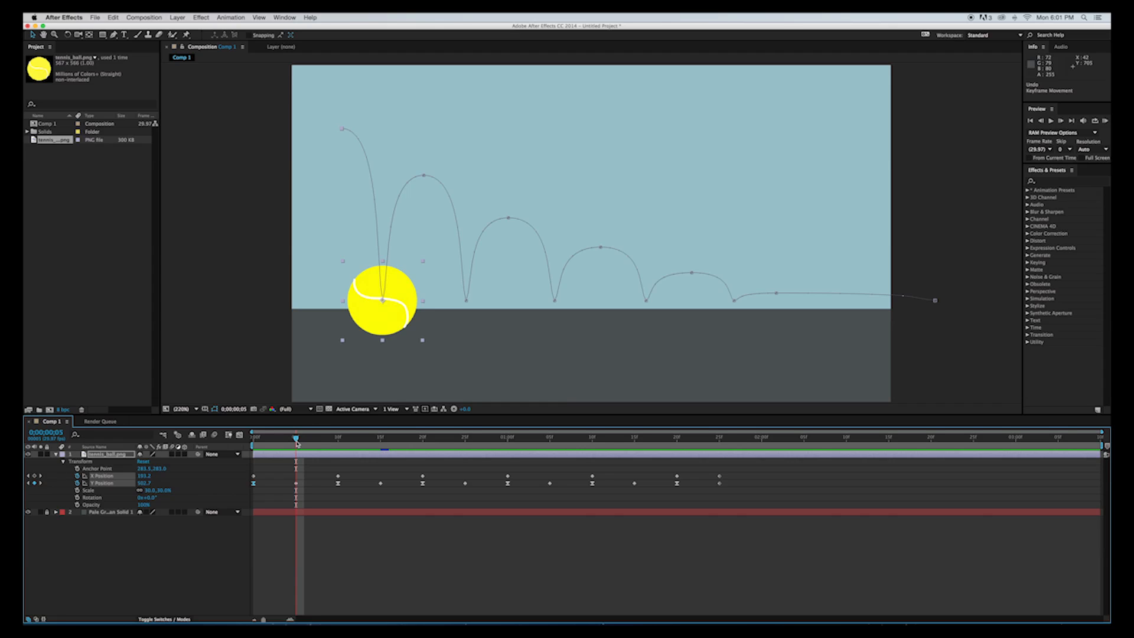
left_click_drag(296, 438, 253, 438)
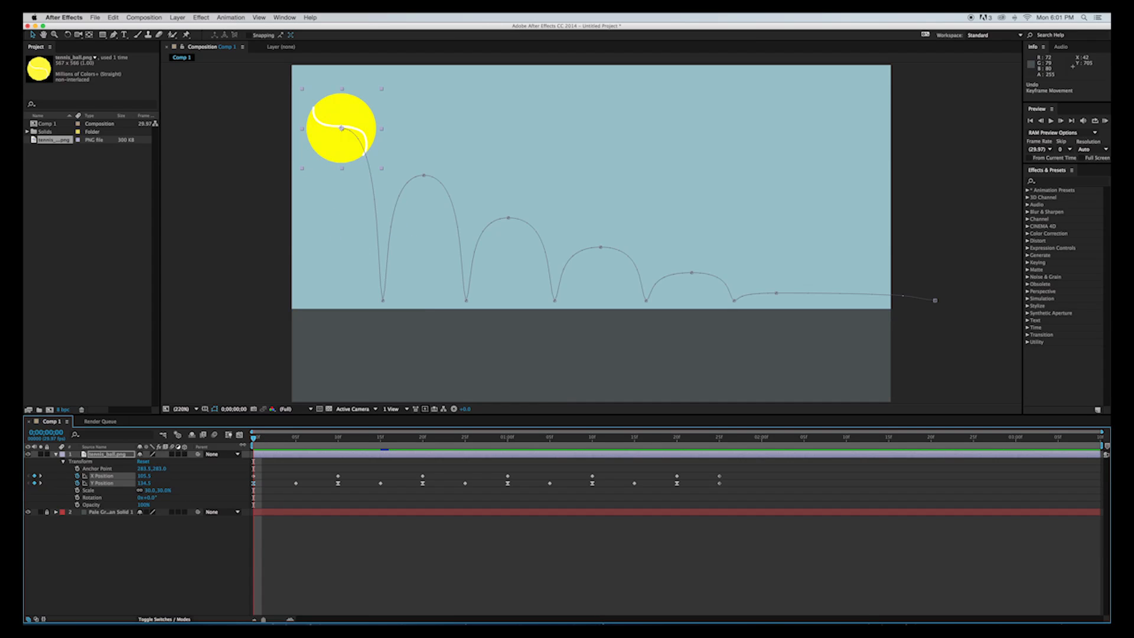
left_click(78, 491)
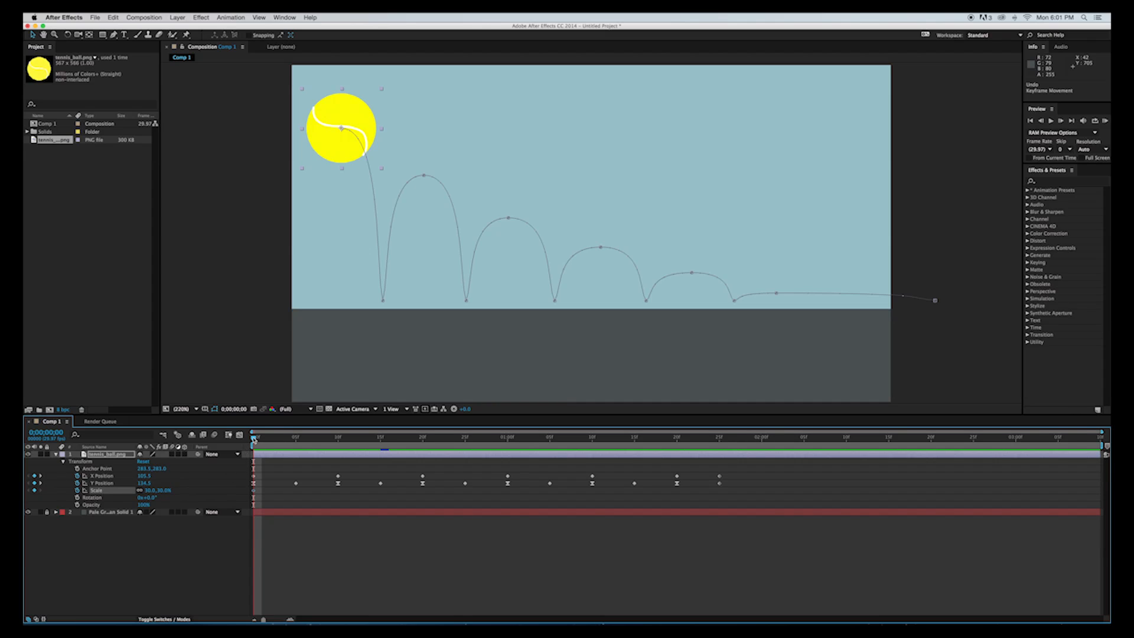
left_click_drag(269, 440, 296, 442)
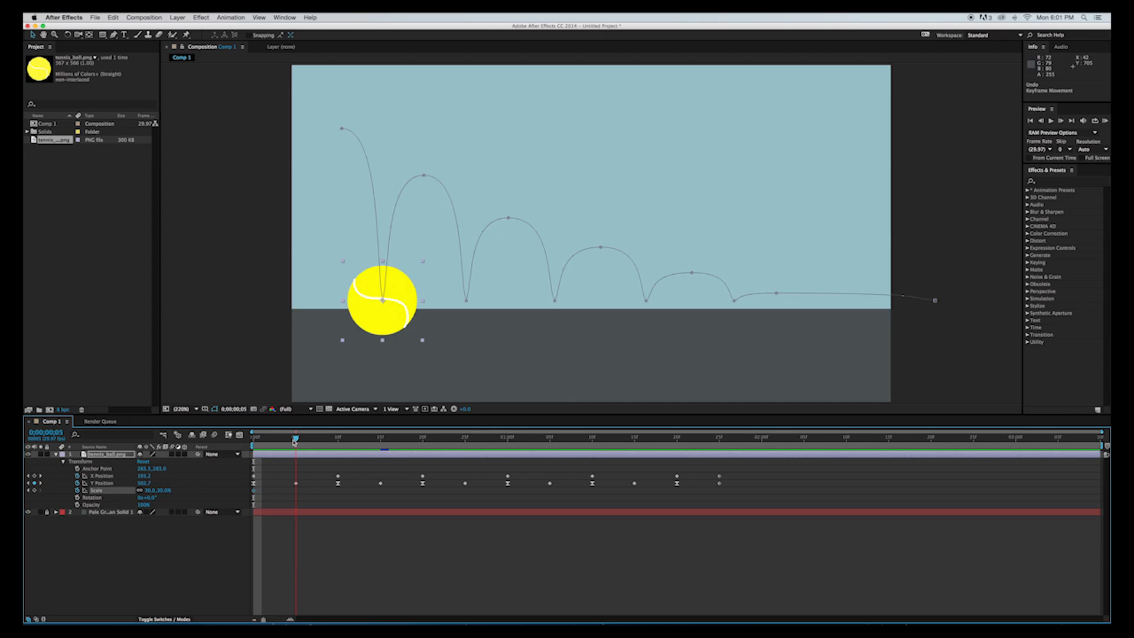
left_click_drag(295, 442, 250, 345)
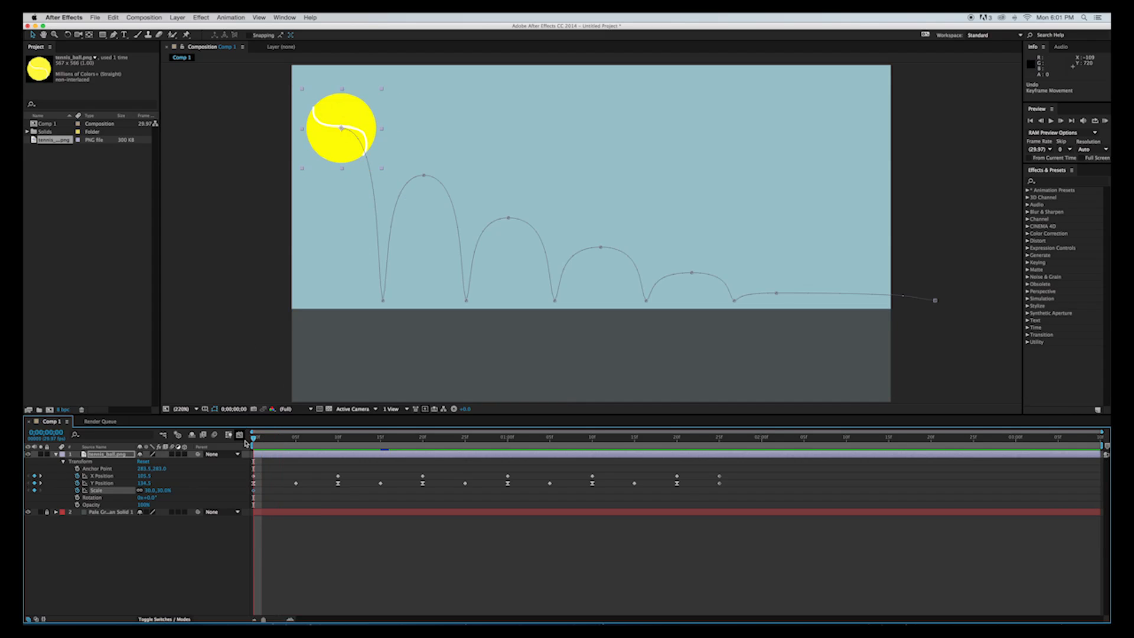
Try squashing the ball vertically at frame 5 with Scale keyframing removed, and undo both the squash and the keyframe removal.
left_click(260, 493)
left_click(243, 491)
left_click_drag(258, 442, 295, 440)
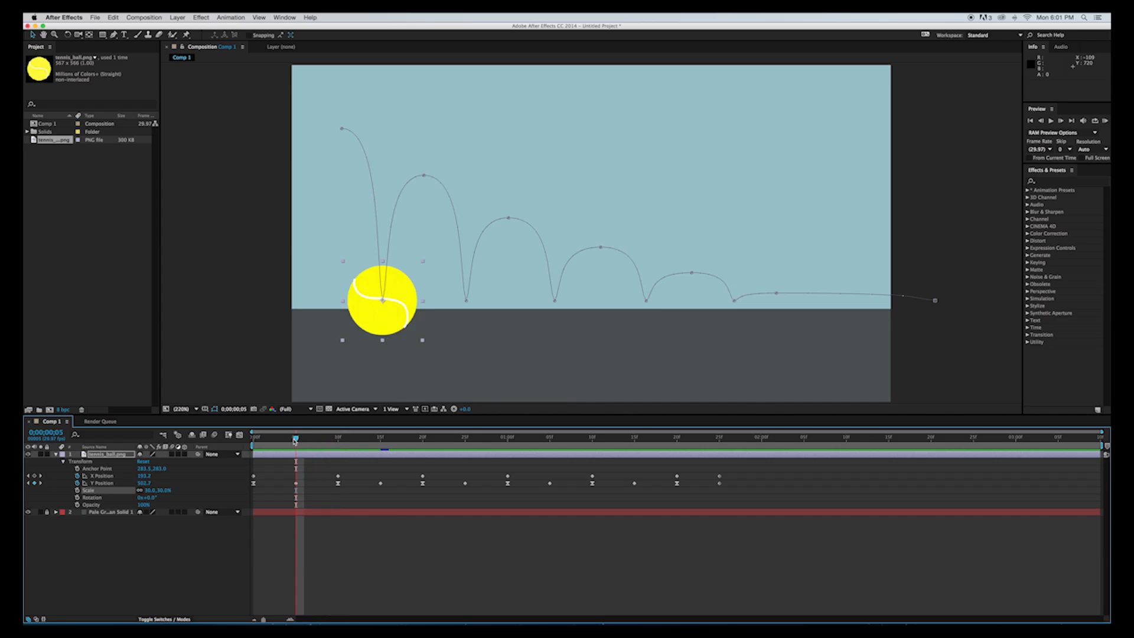
left_click_drag(382, 262, 383, 274)
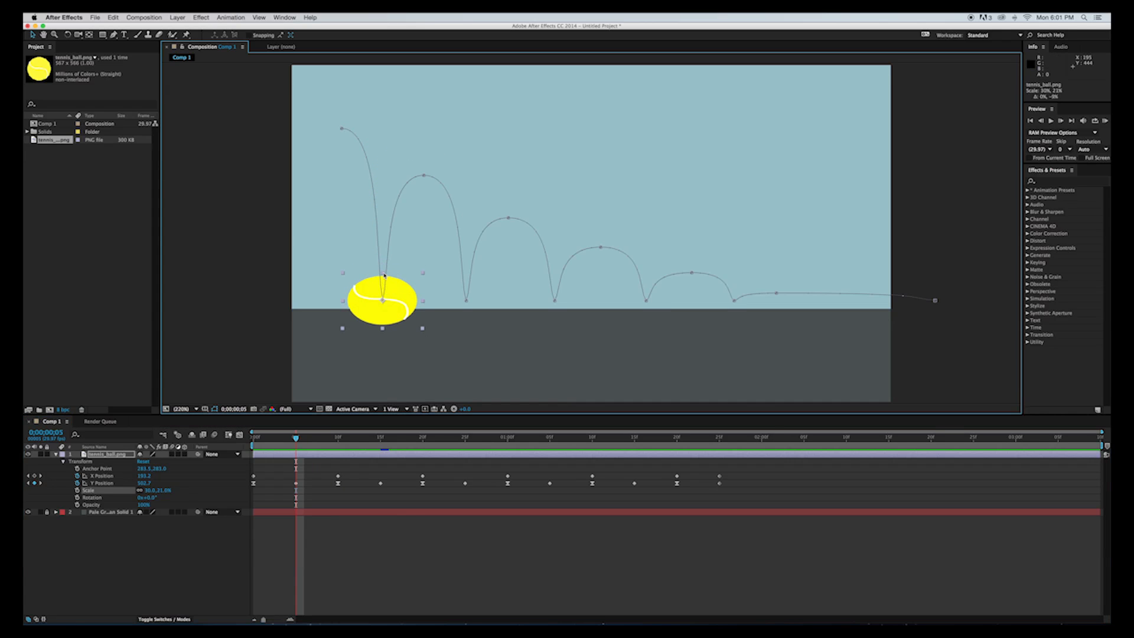
left_click_drag(296, 438, 250, 440)
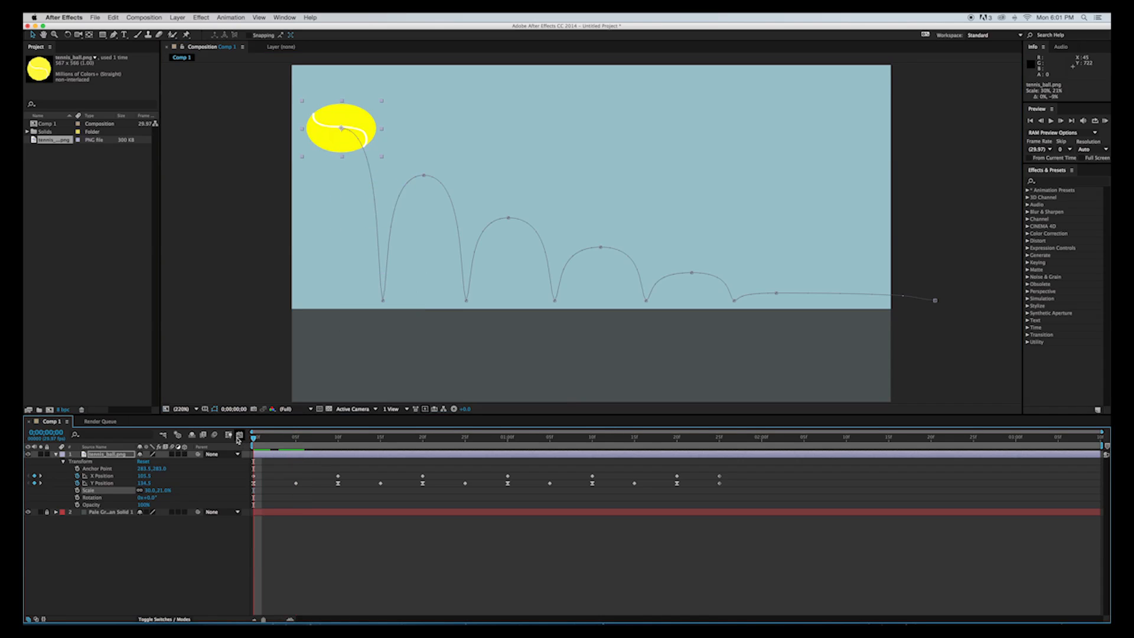
key("super+z")
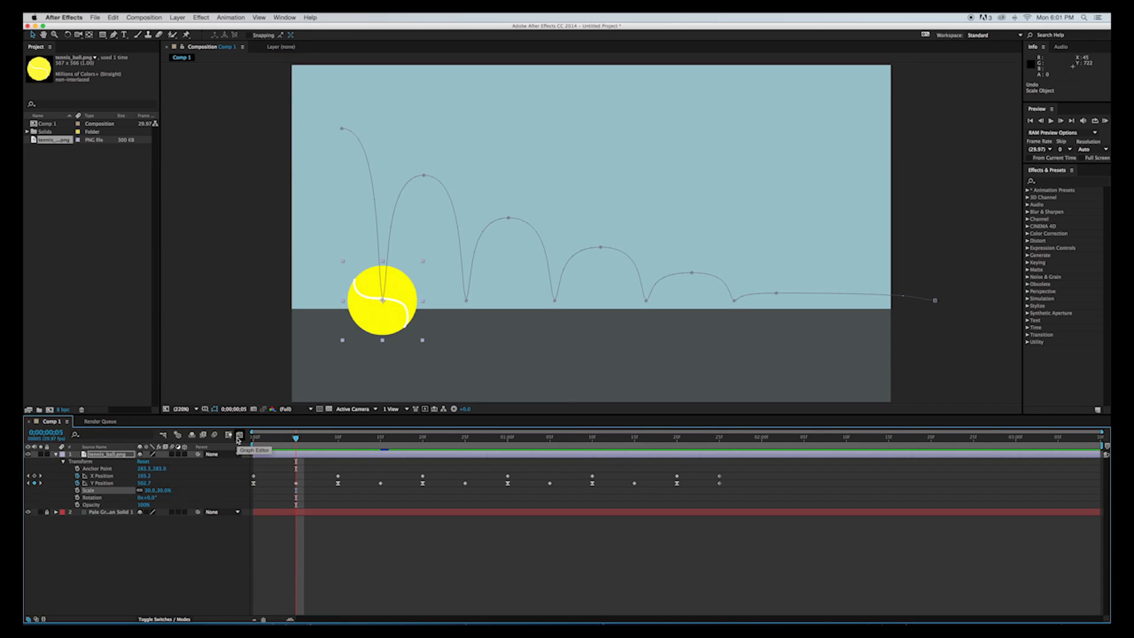
key("super+z")
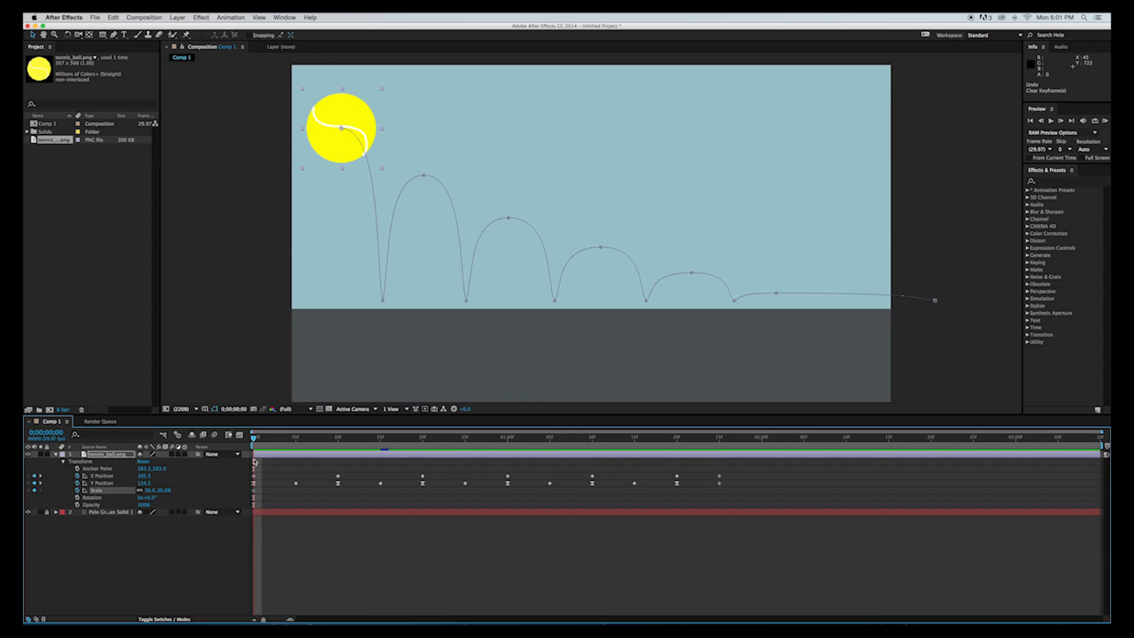
At frame 4, unlink the ball's Scale proportions and set Scale to 33% wide by 27% tall.
left_click_drag(254, 437, 285, 447)
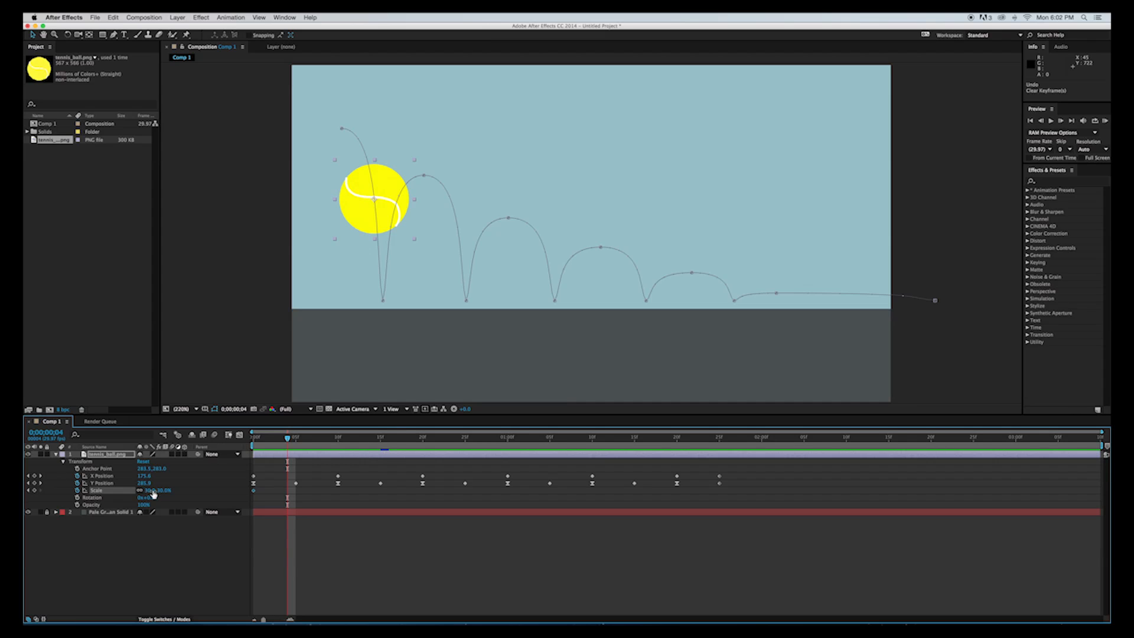
left_click(151, 491)
type("33")
key("Tab")
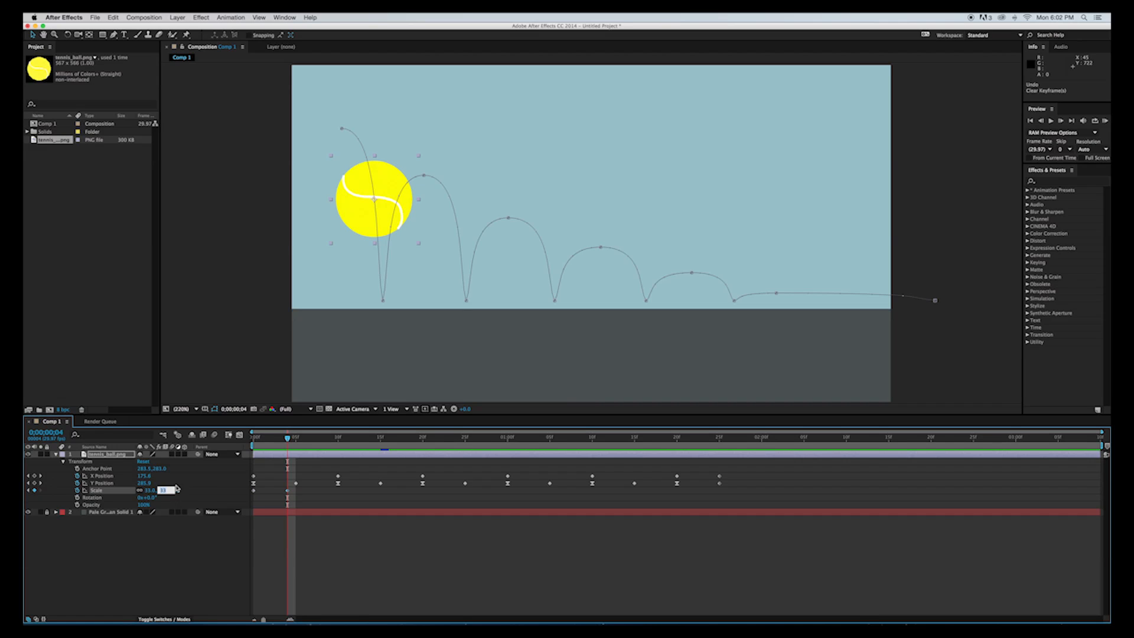
key("Return")
left_click(166, 490)
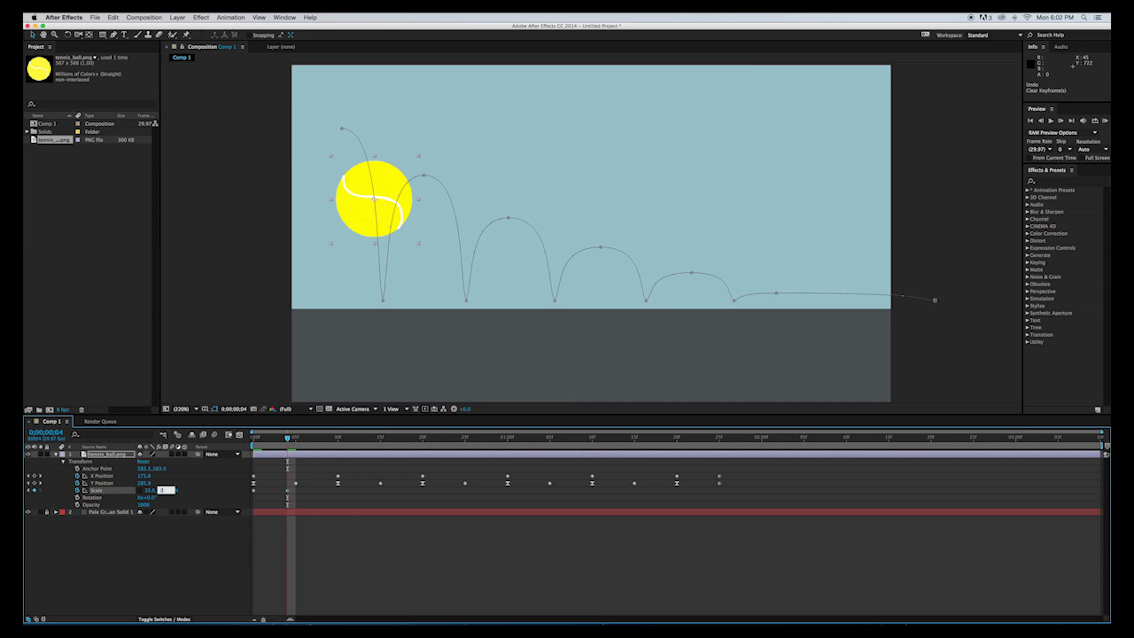
key("Return")
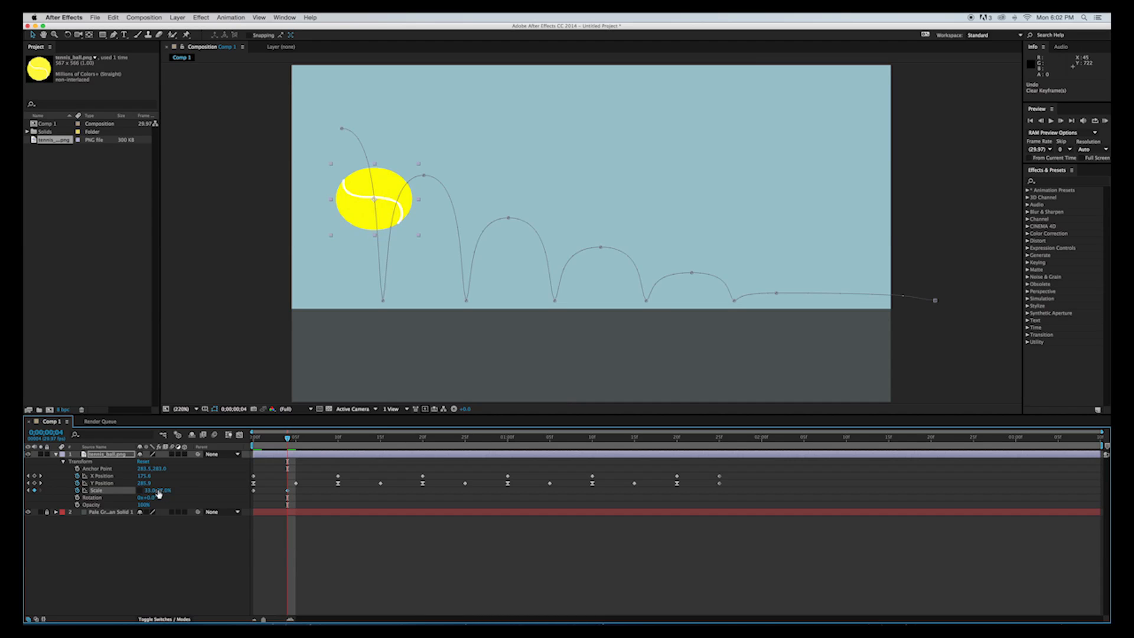
Stretch the ball vertically at frame 4 by setting its Scale to 27% wide and 33% tall.
left_click(149, 491)
key("Tab")
left_click(146, 492)
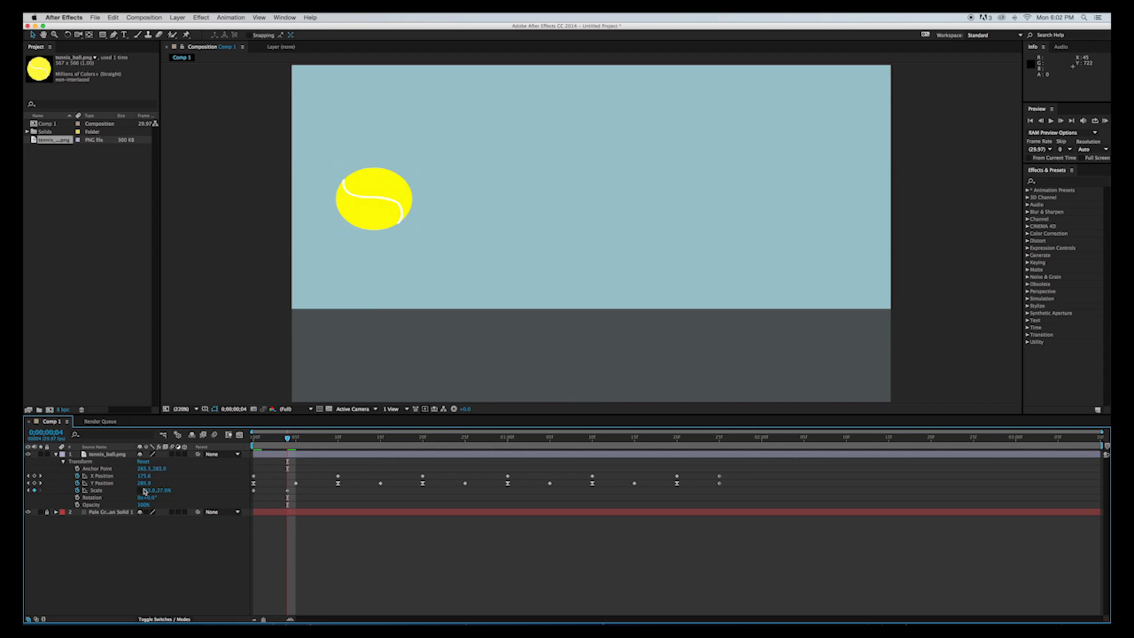
left_click(150, 491)
key("Tab")
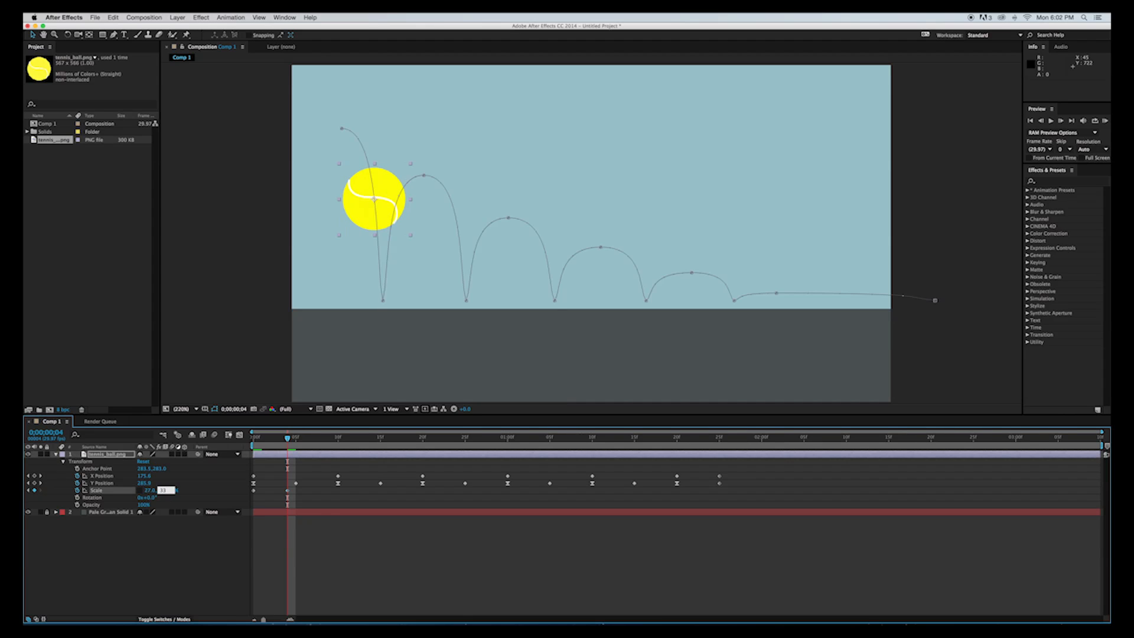
key("Return")
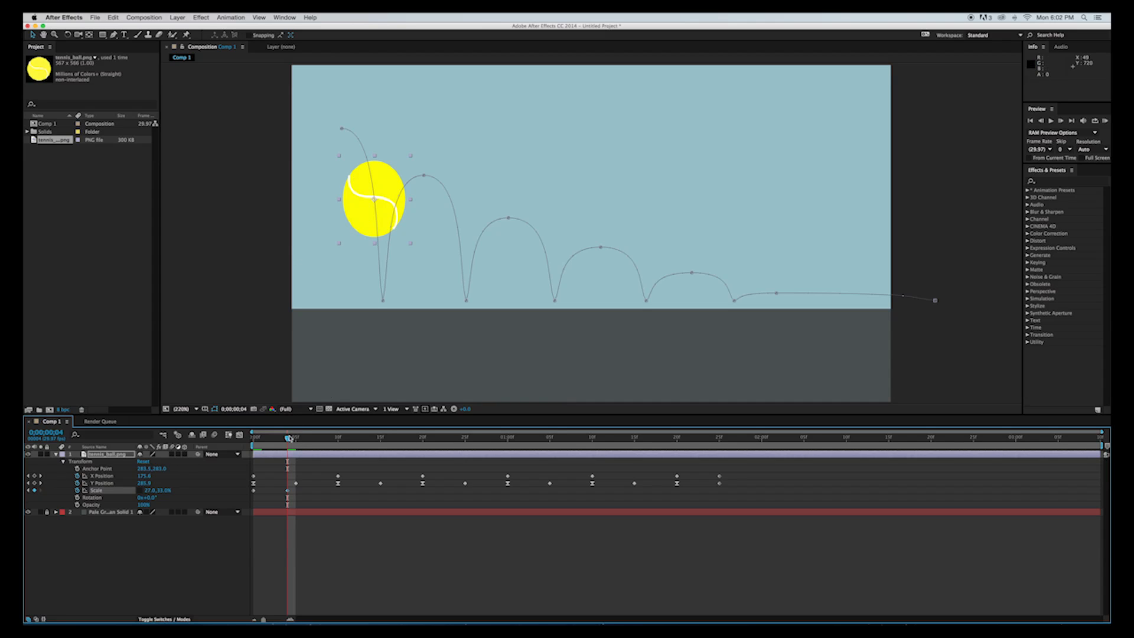
Squash the ball at the frame 5 ground impact with a Scale keyframe of 33% wide and 27% tall.
mouse_move(287, 439)
left_mouse_down()
mouse_move(244, 441)
mouse_move(287, 450)
mouse_move(242, 441)
mouse_move(296, 456)
left_mouse_up()
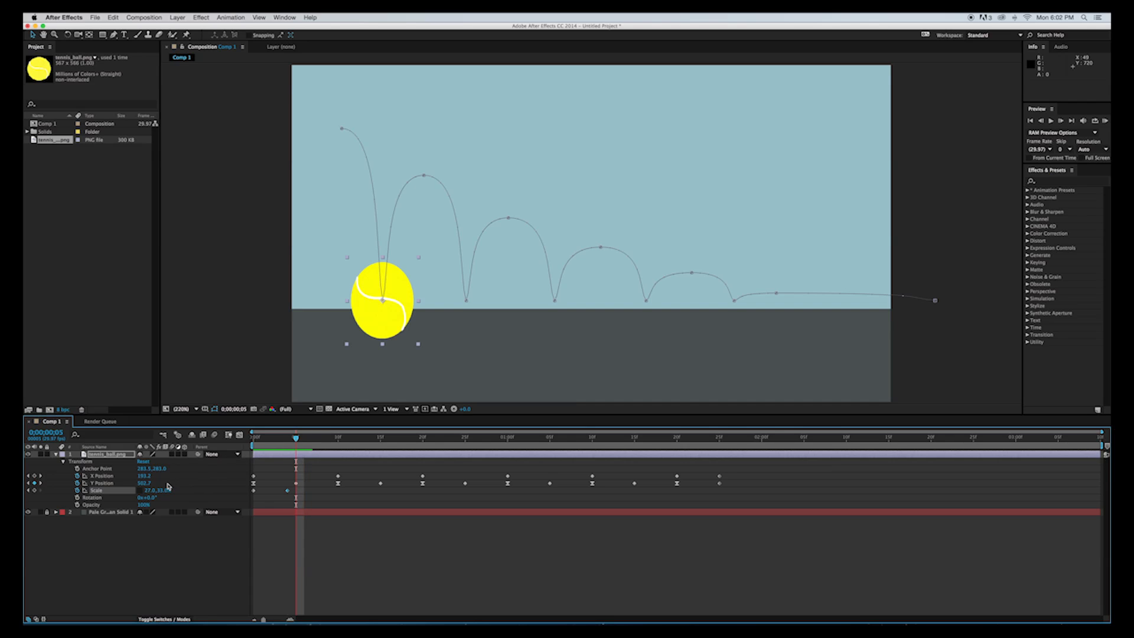
left_click(149, 491)
type("33")
key("Tab")
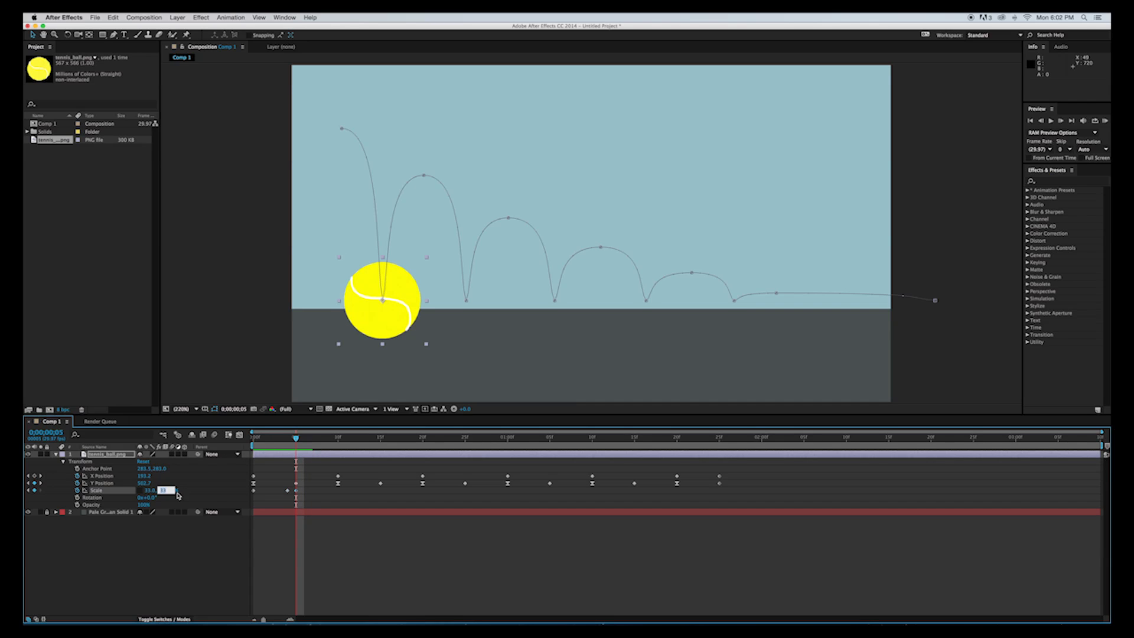
type("27")
key("Return")
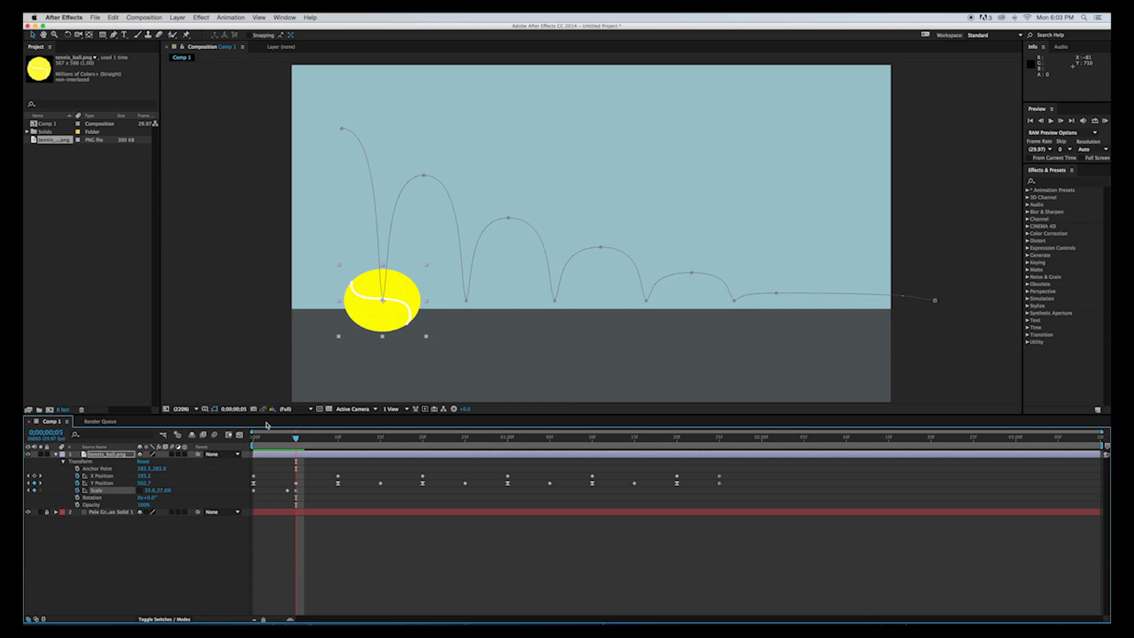
Stretch the ball at frame 6 with a Scale keyframe of 27% wide and 33% tall.
mouse_move(296, 439)
left_mouse_down()
mouse_move(259, 439)
mouse_move(297, 440)
mouse_move(304, 459)
left_mouse_up()
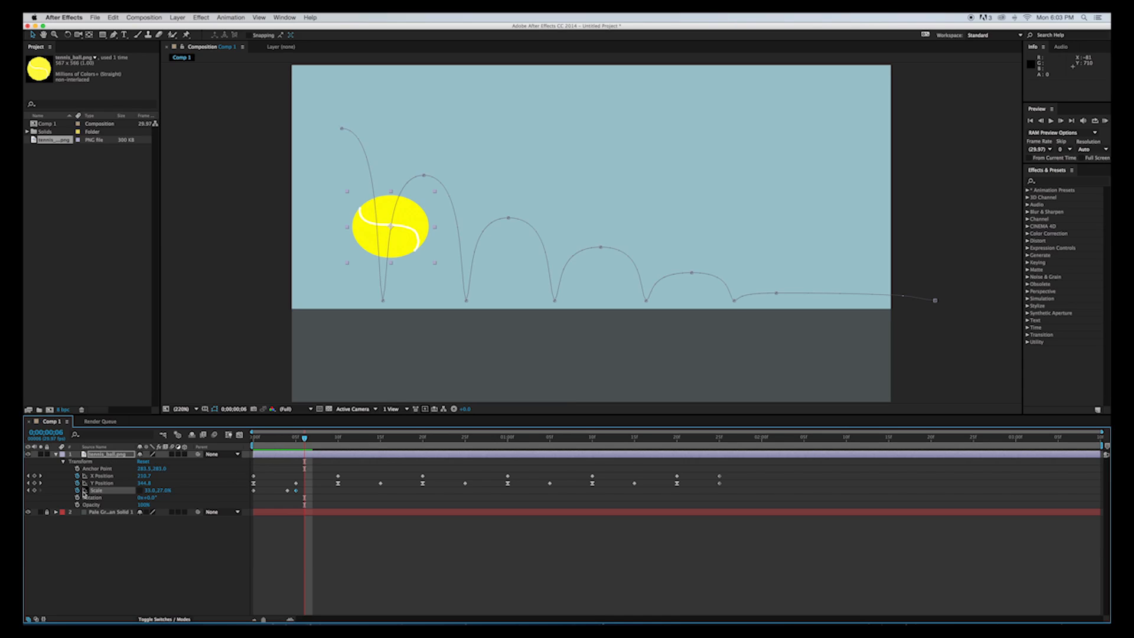
left_click(148, 491)
type("27")
key("Tab")
key("Return")
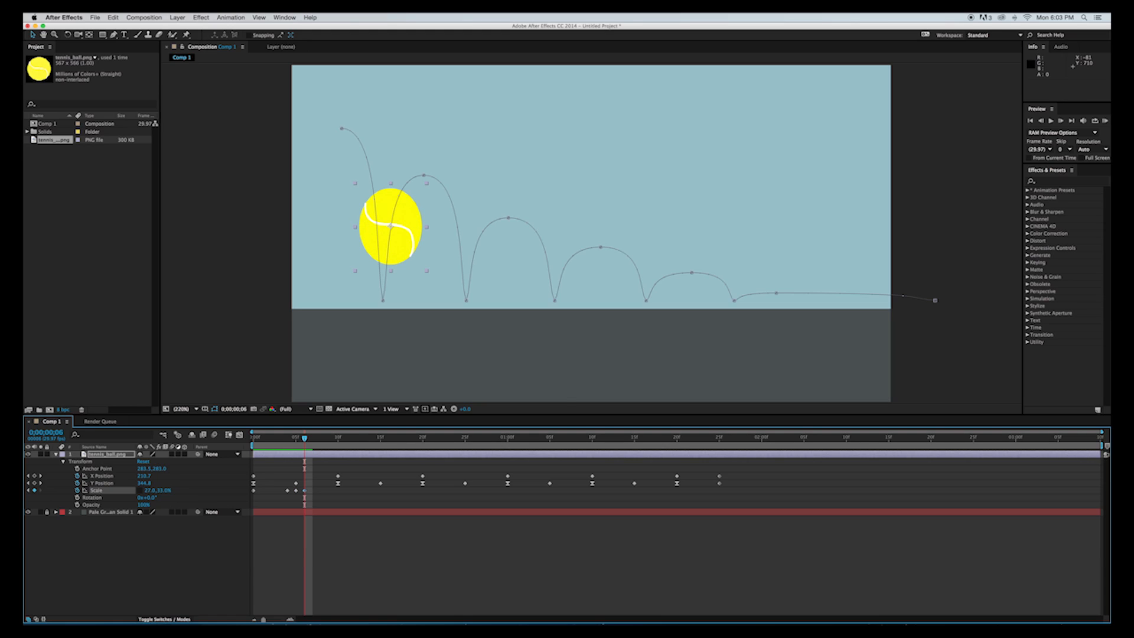
Copy the frame 0 Scale keyframe and paste it at frame 10, the peak of the ball's next bounce.
left_click_drag(305, 439, 338, 438)
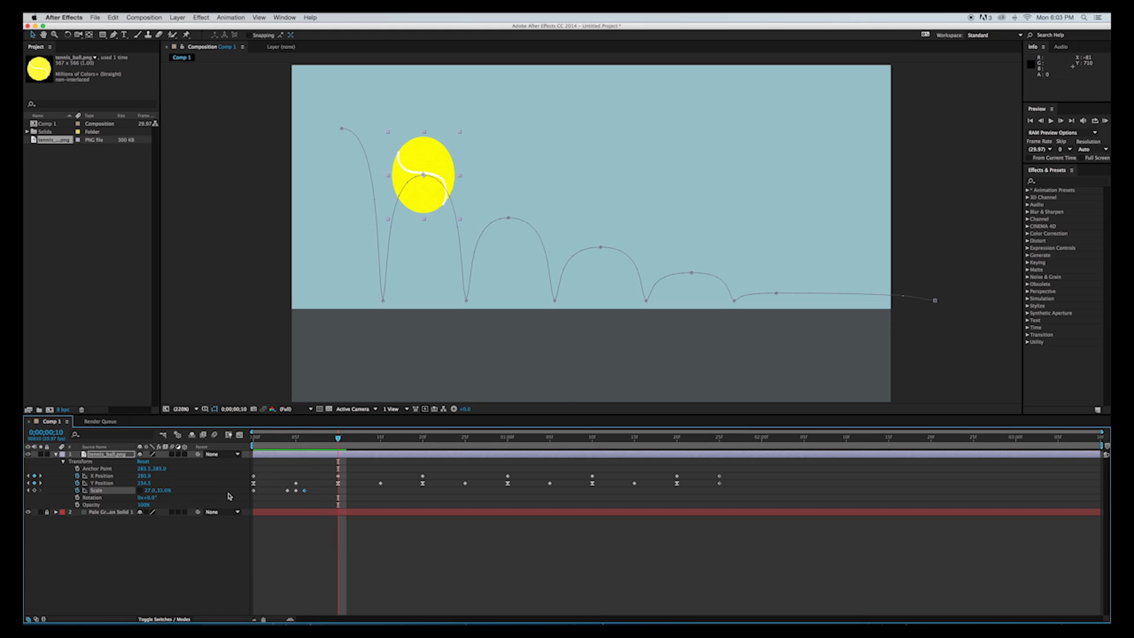
left_click(254, 491)
key("super+c")
left_click(341, 492)
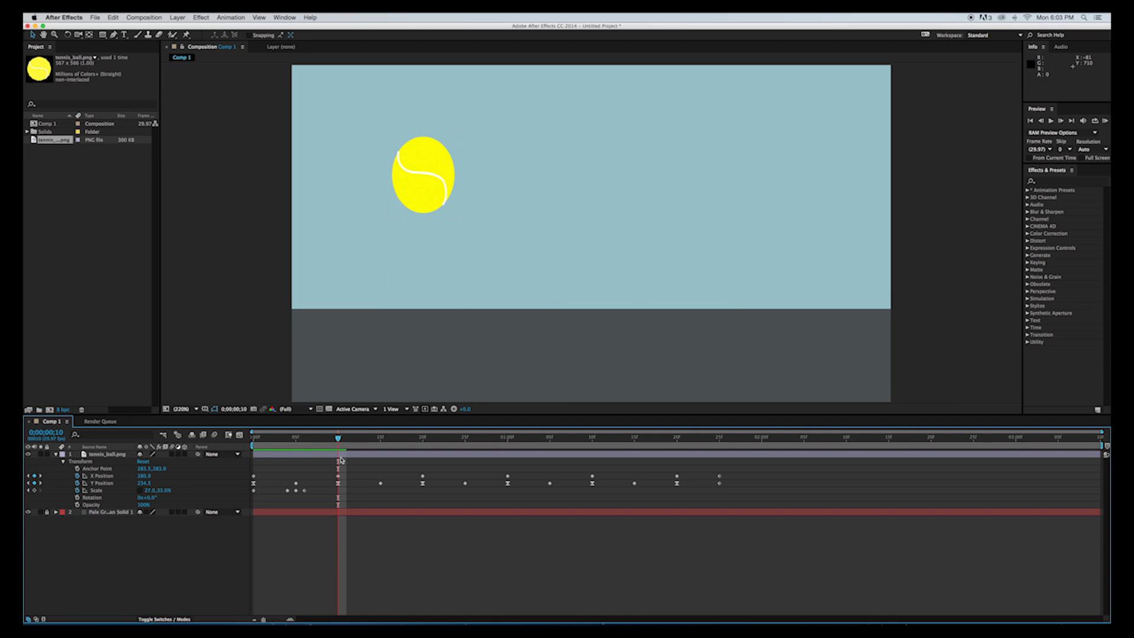
mouse_move(340, 445)
left_mouse_down()
mouse_move(324, 441)
mouse_move(340, 442)
left_mouse_up()
left_click(98, 493)
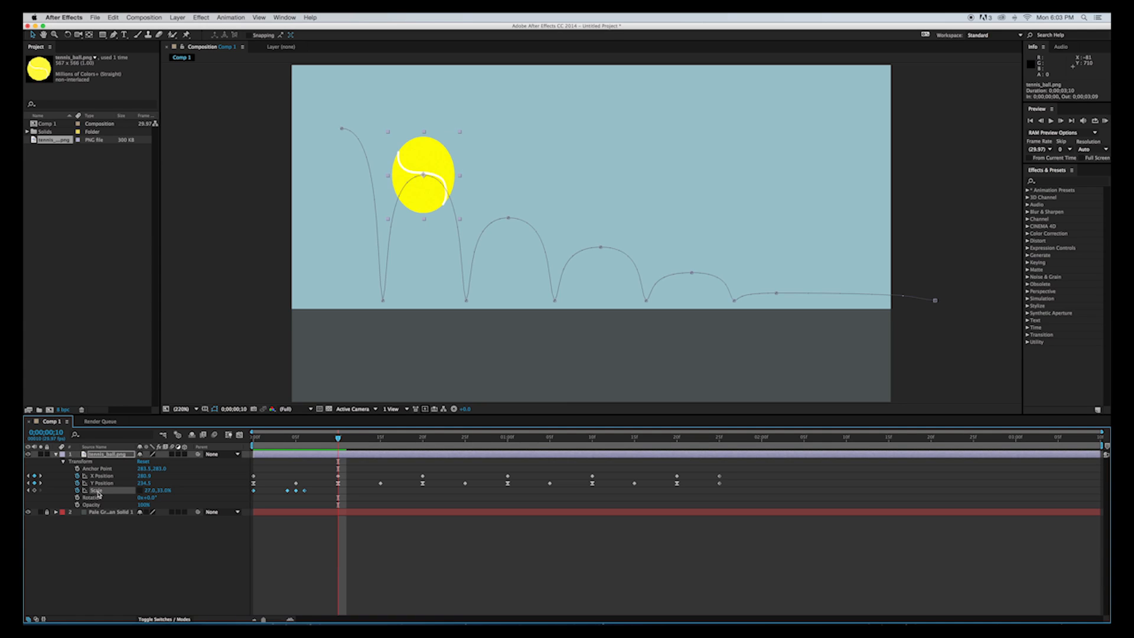
key("super+v")
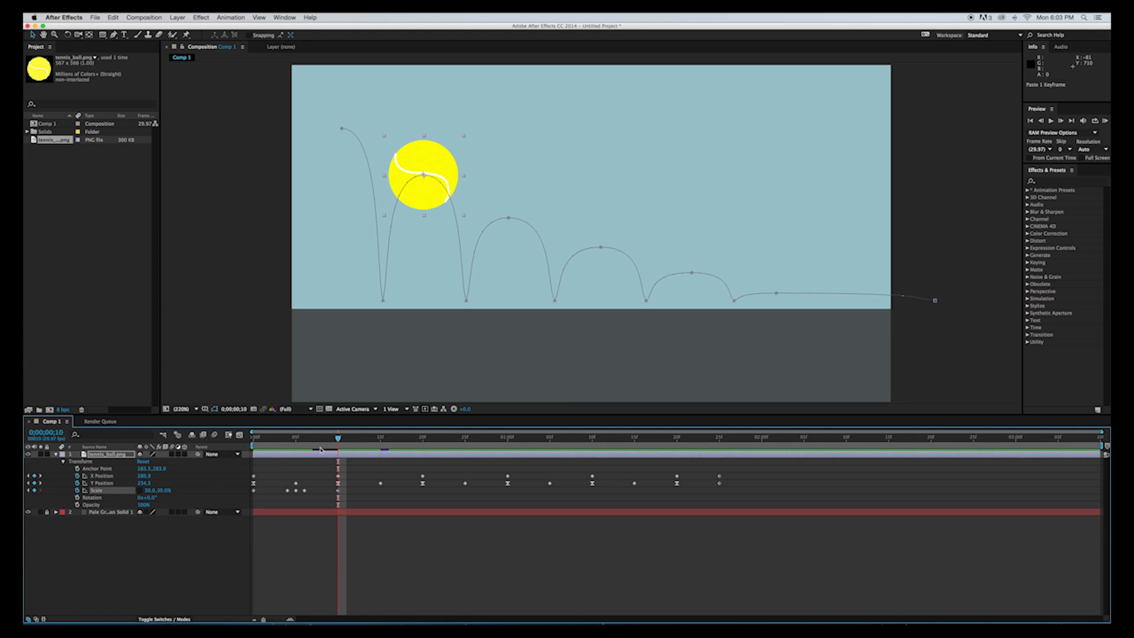
Play the animation from the start to check the first squash and stretch, and return to frame 10.
left_click_drag(338, 438, 224, 439)
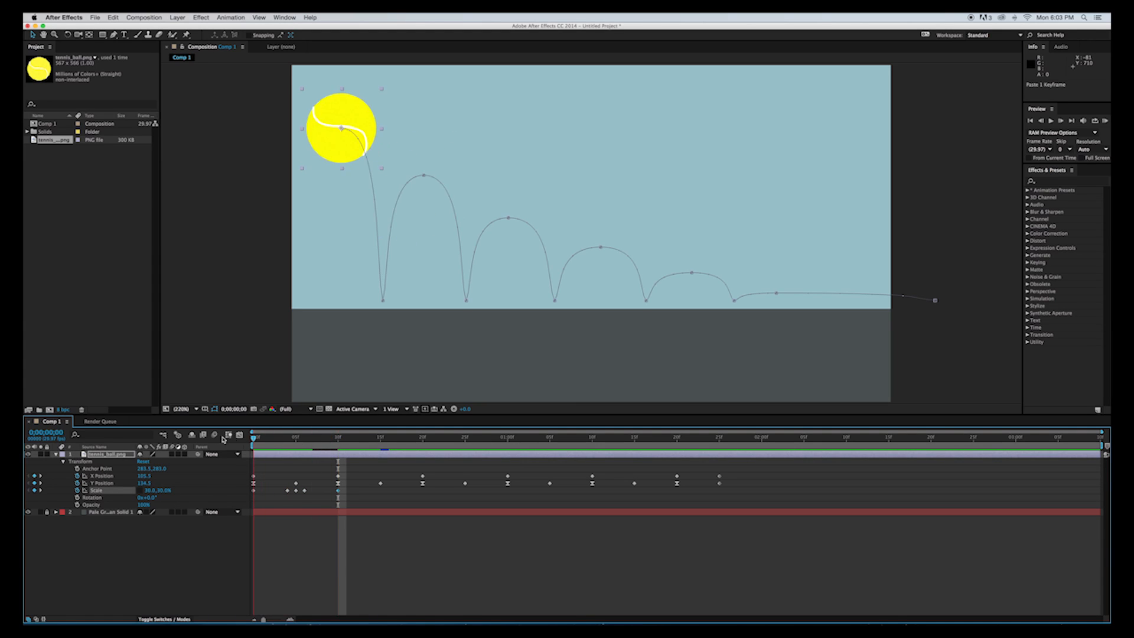
key("space")
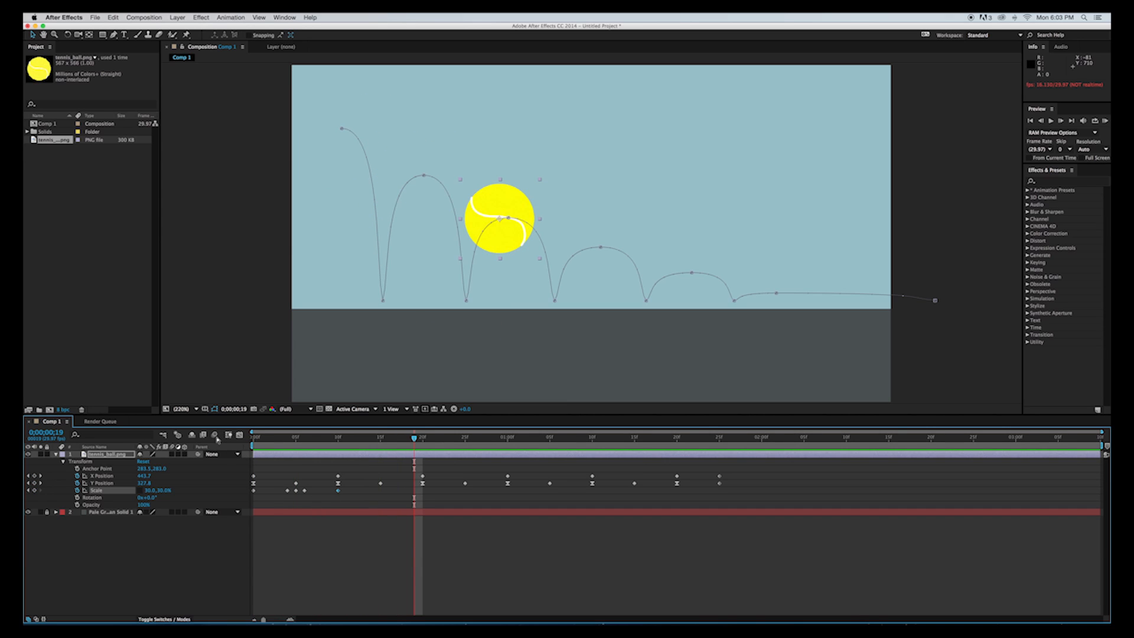
left_click_drag(414, 439, 338, 447)
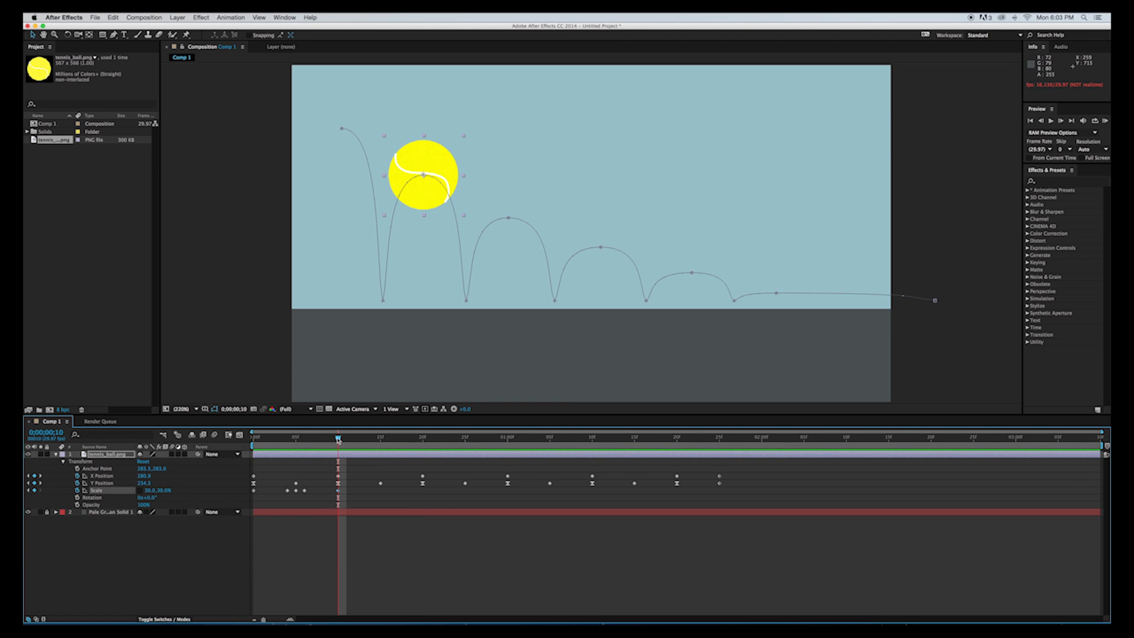
Copy the four Scale keyframes at frames 4, 5, 6 and 10 and paste them at frame 14.
mouse_move(338, 440)
left_mouse_down()
mouse_move(312, 442)
mouse_move(298, 464)
mouse_move(337, 459)
left_mouse_up()
left_click_drag(344, 500, 274, 492)
key("super+c")
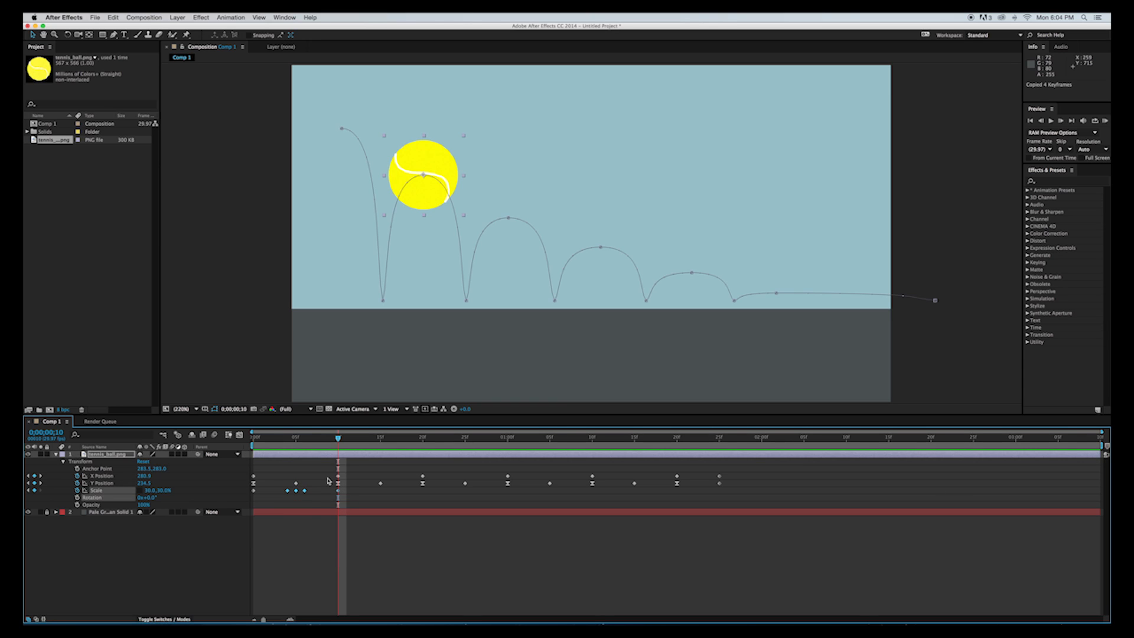
left_click_drag(338, 440, 375, 447)
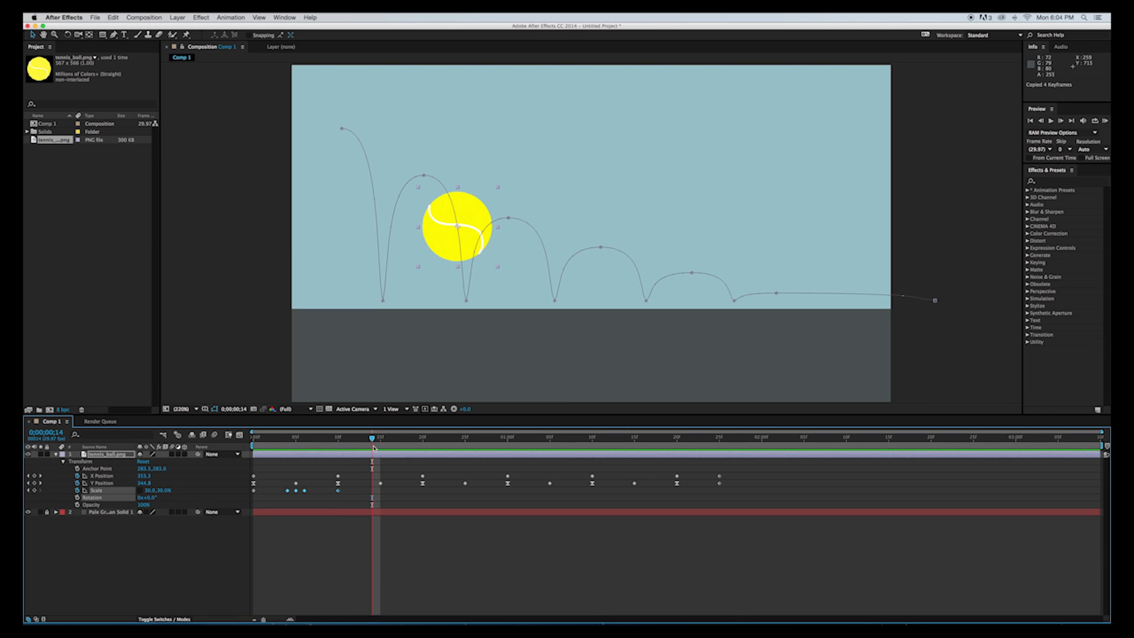
key("super+v")
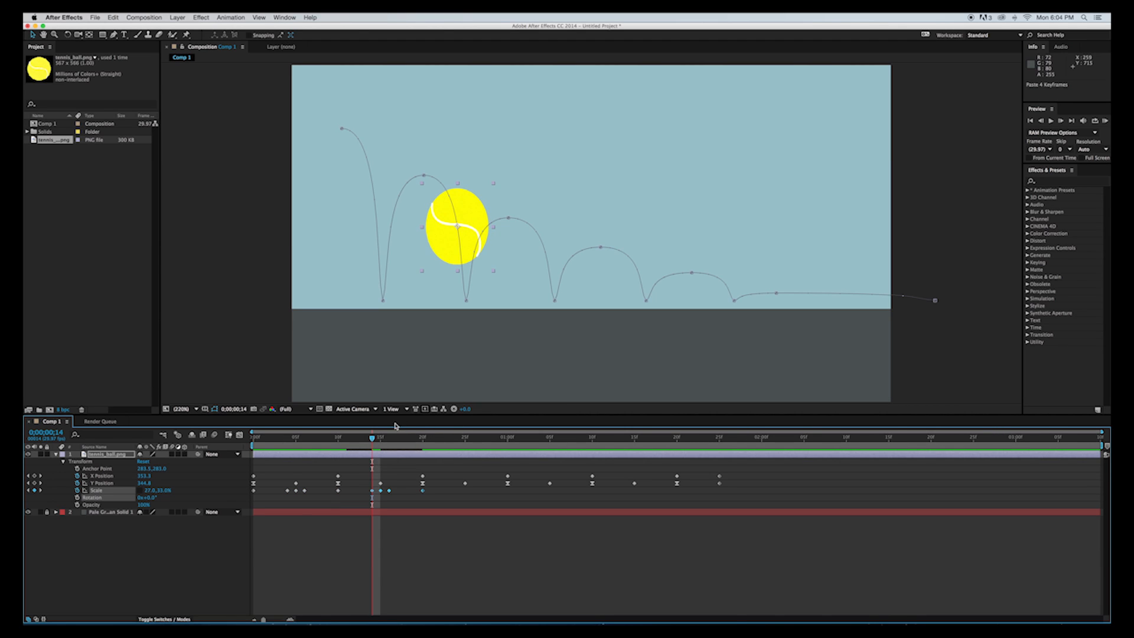
Paste the copied Scale keyframes at frame 24, one frame before the third ground impact.
left_click_drag(376, 440, 417, 437)
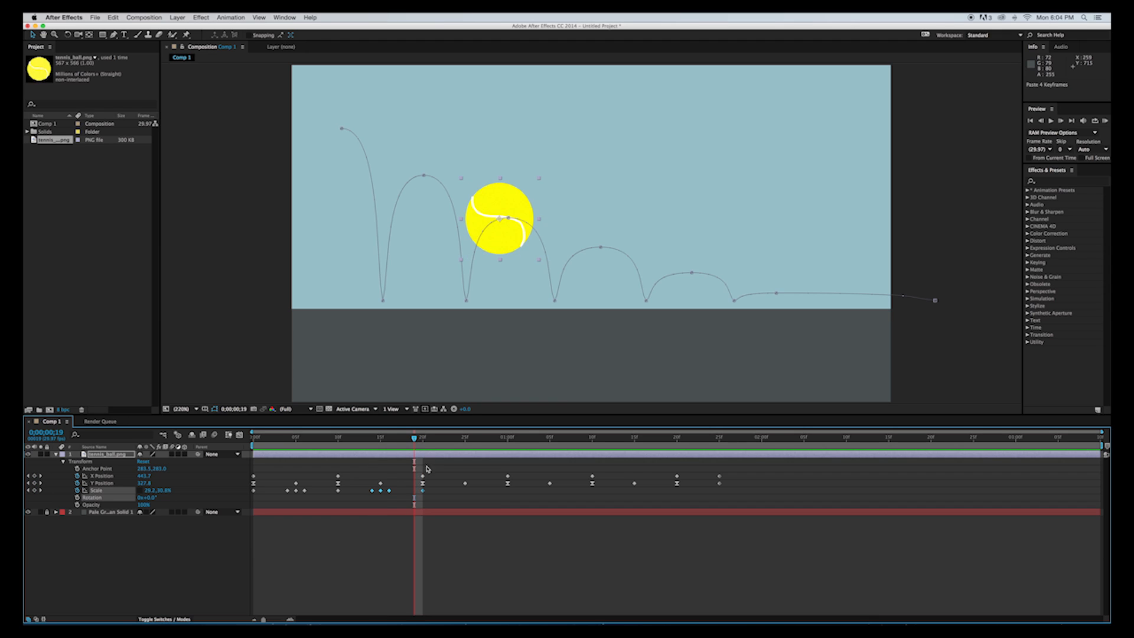
left_click_drag(416, 439, 458, 439)
key("super+v")
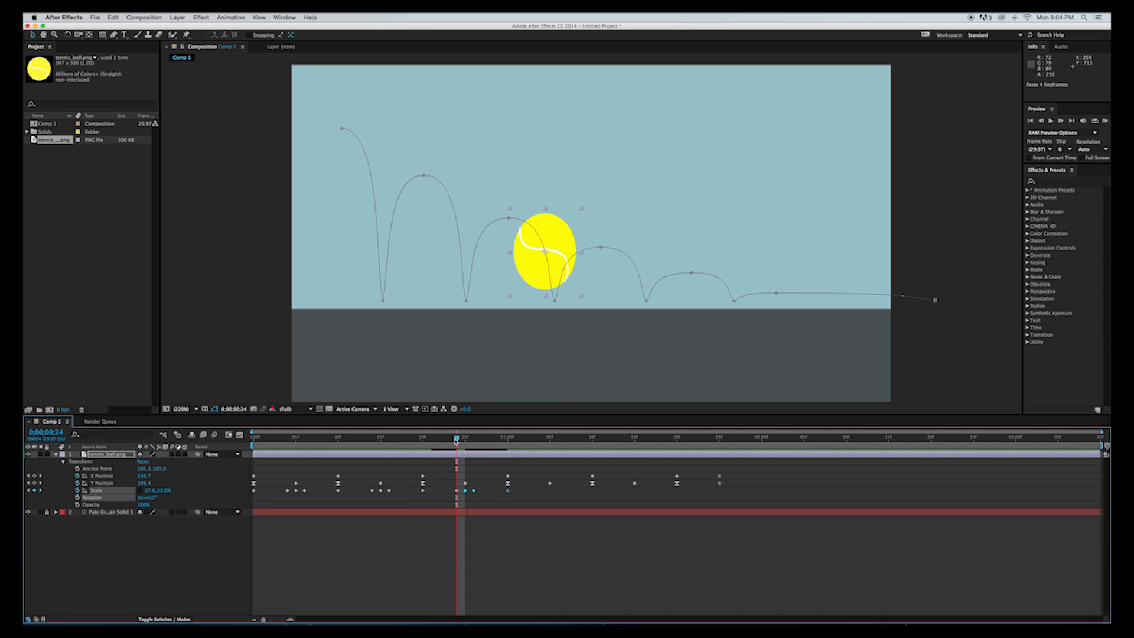
Try pasting the Scale keyframes at 1:05 and undo the paste.
left_click_drag(455, 441, 549, 440)
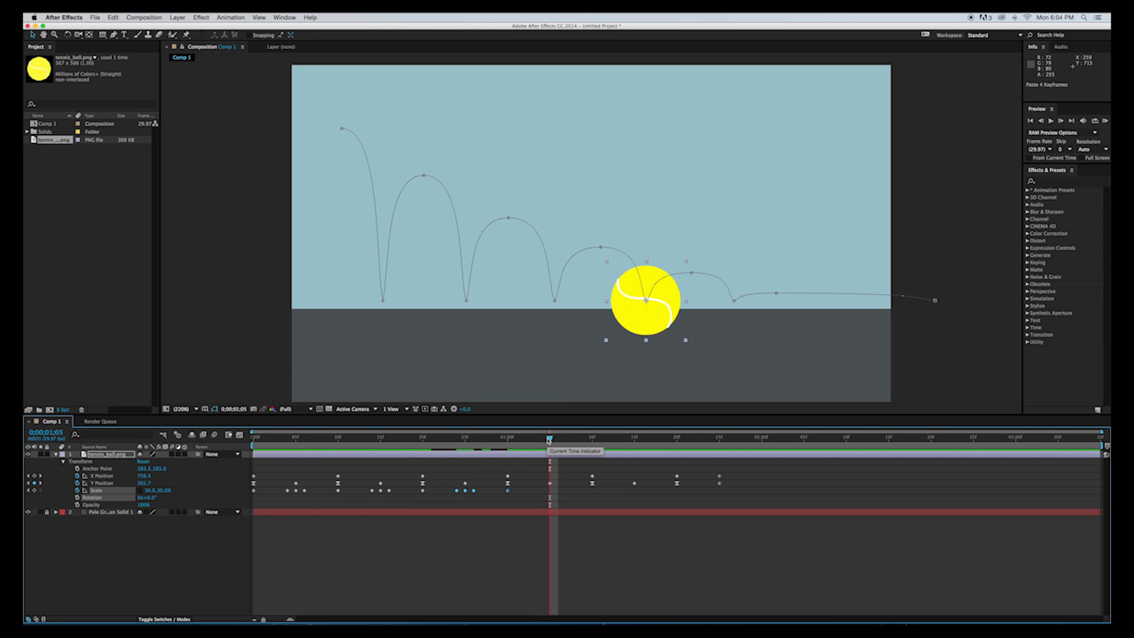
key("super+v")
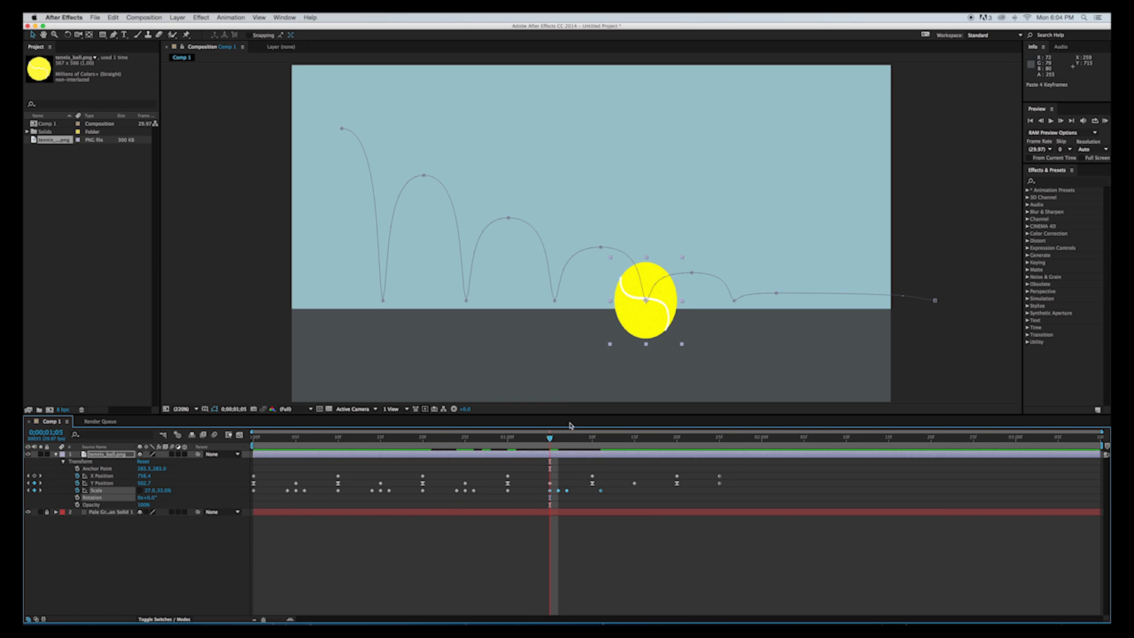
key("super+z")
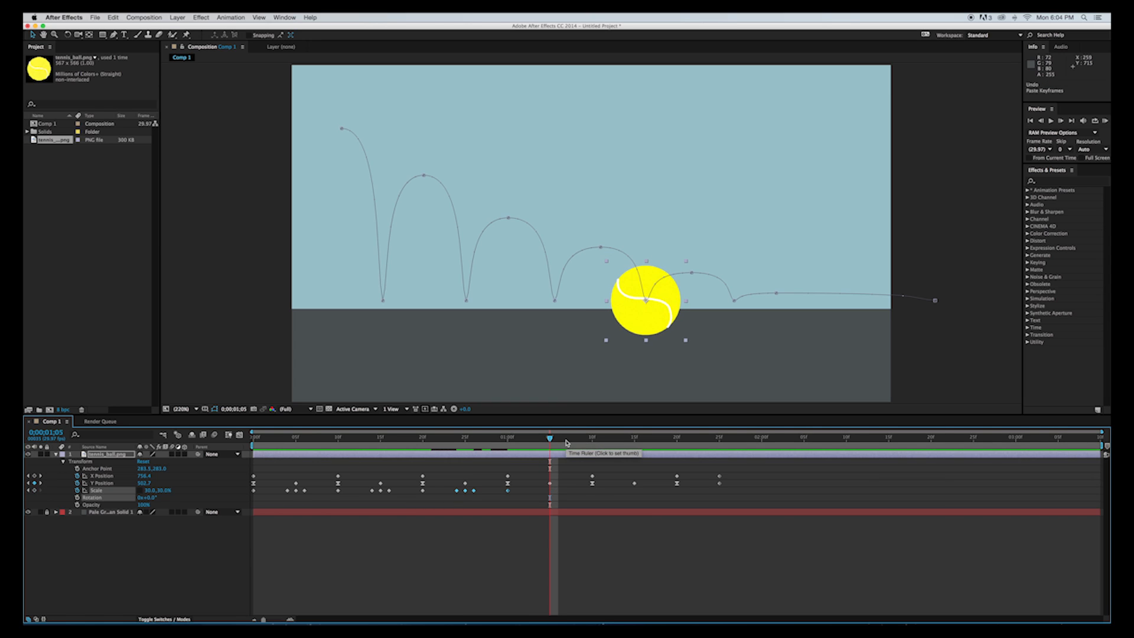
Paste the copied Scale keyframes at 1:04 and again at 1:14, one frame before each remaining impact.
left_click(544, 439)
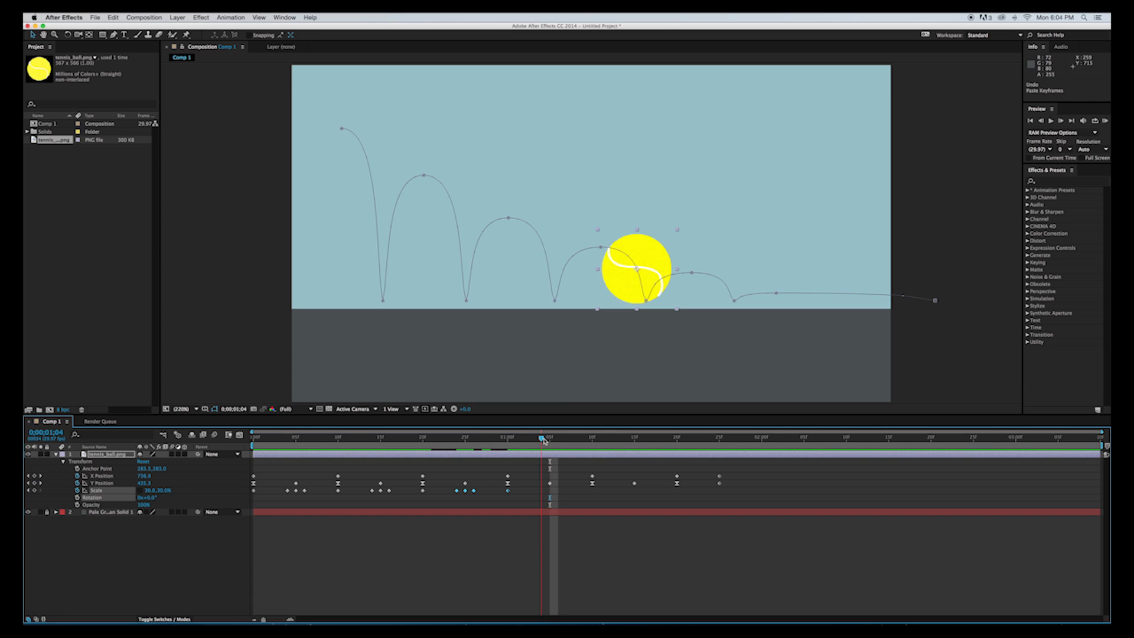
key("super+v")
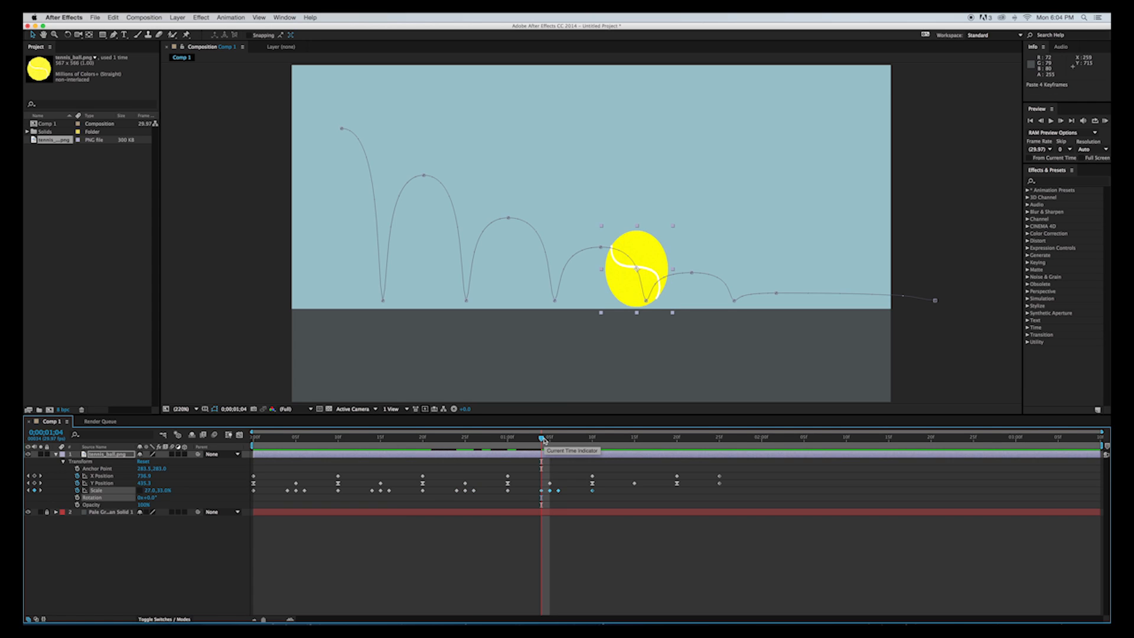
left_click_drag(541, 439, 638, 438)
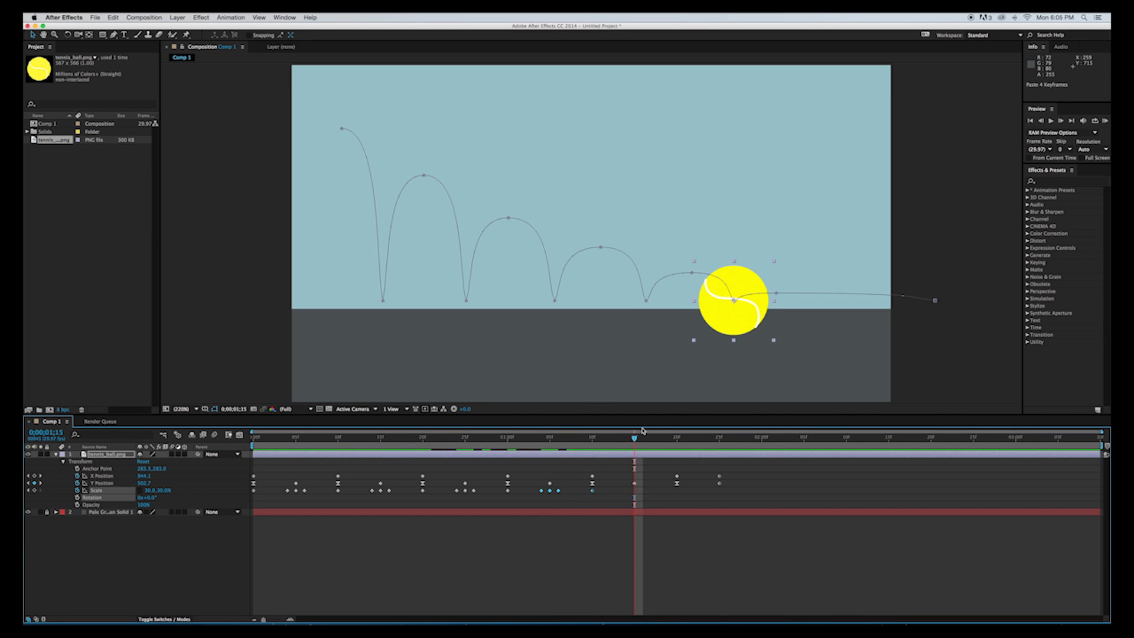
left_click_drag(635, 439, 630, 440)
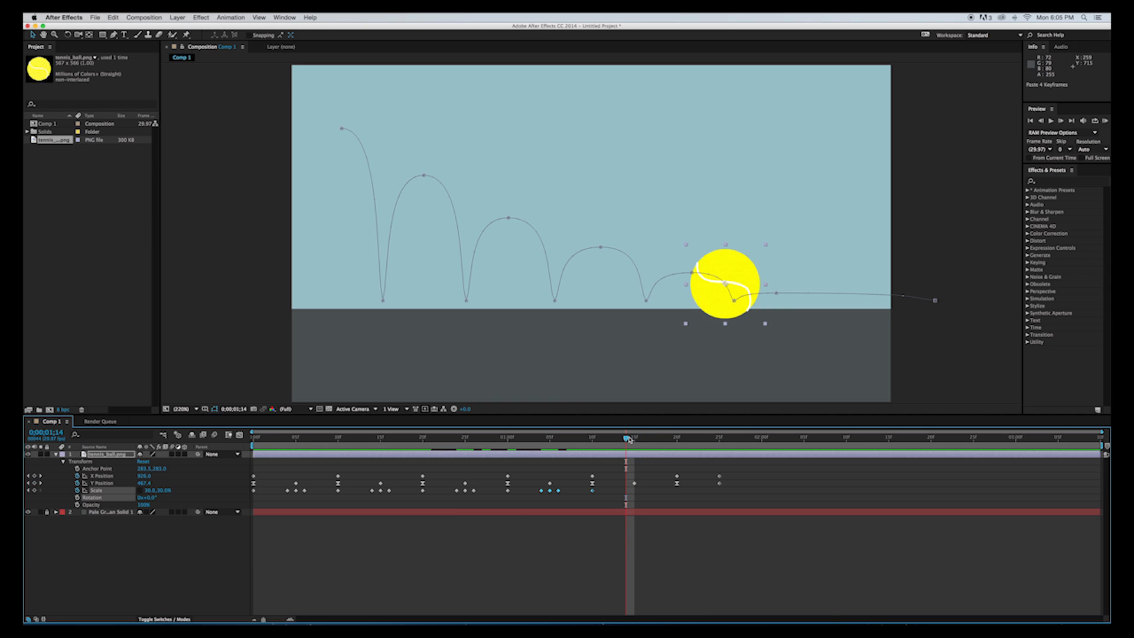
key("super+v")
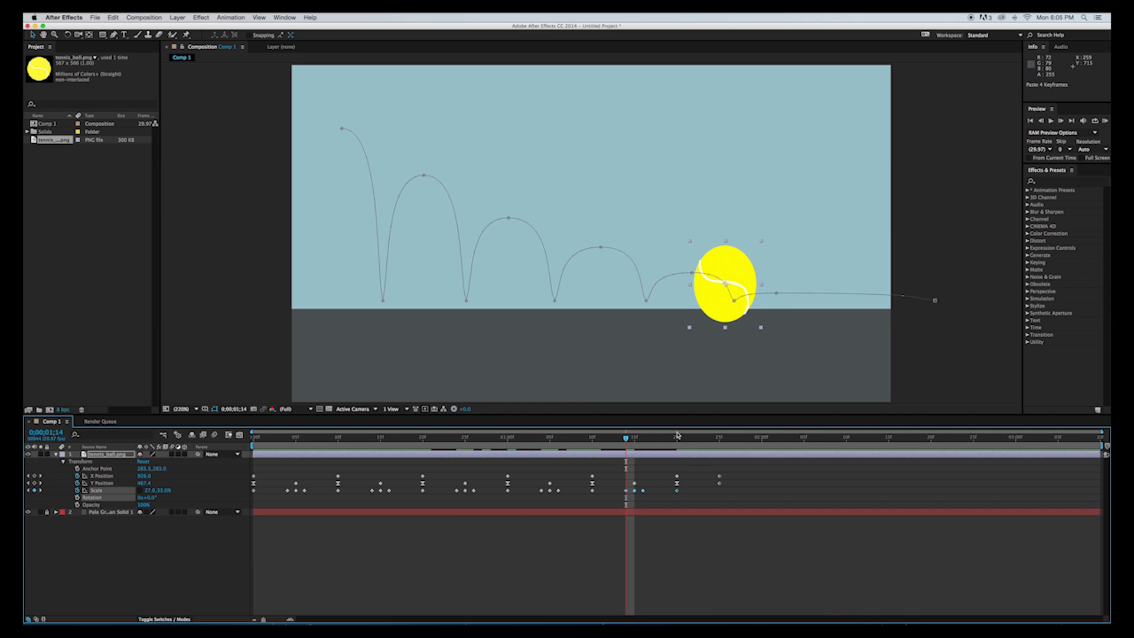
Play the animation from the start to review the squash and stretch across all bounces.
left_click_drag(627, 442, 173, 464)
key("space")
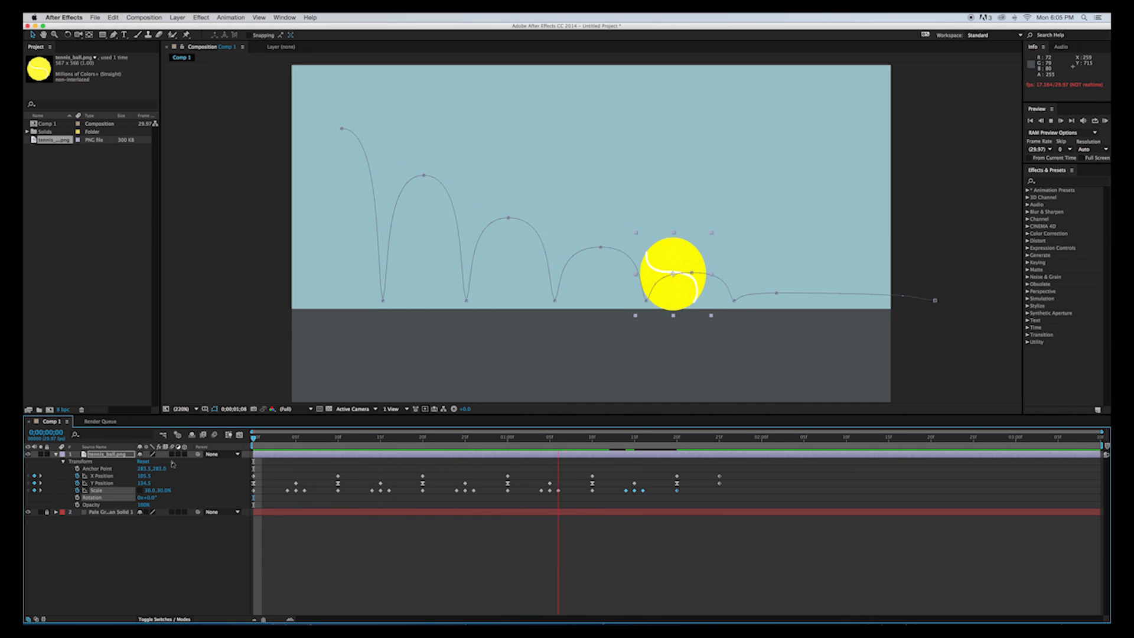
key("space")
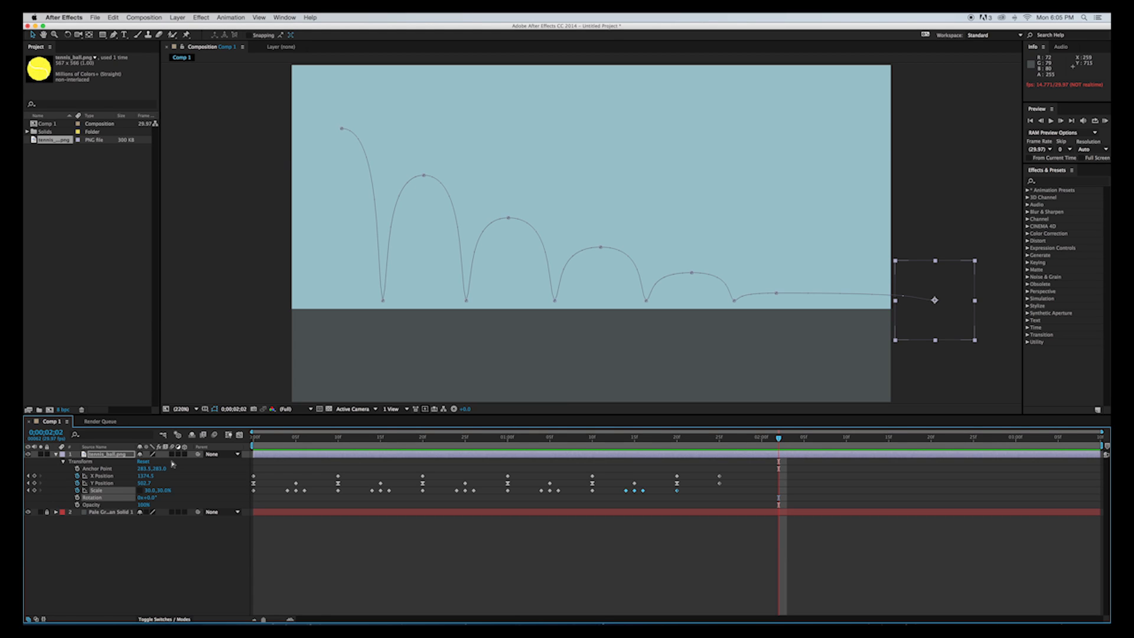
key("space")
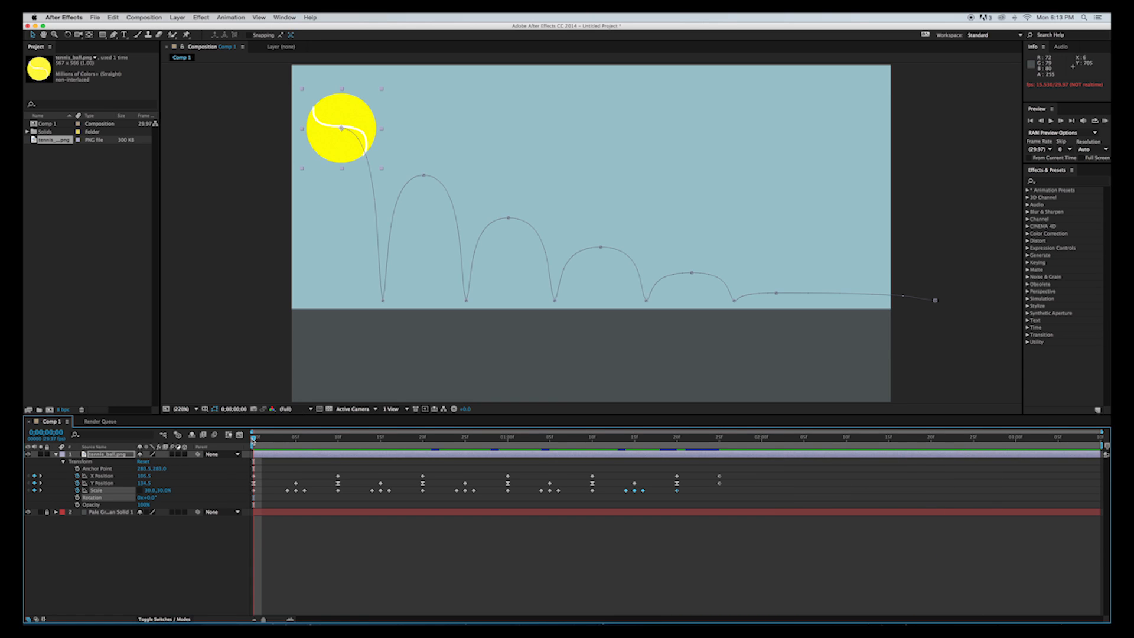
Set the tennis ball's Scale to 32, 28% at frame 15, the second ground impact.
mouse_move(254, 441)
left_mouse_down()
mouse_move(496, 456)
mouse_move(509, 441)
mouse_move(619, 429)
mouse_move(717, 440)
mouse_move(453, 448)
mouse_move(419, 437)
mouse_move(555, 476)
mouse_move(640, 473)
mouse_move(235, 450)
left_mouse_up()
left_click_drag(252, 443, 337, 428)
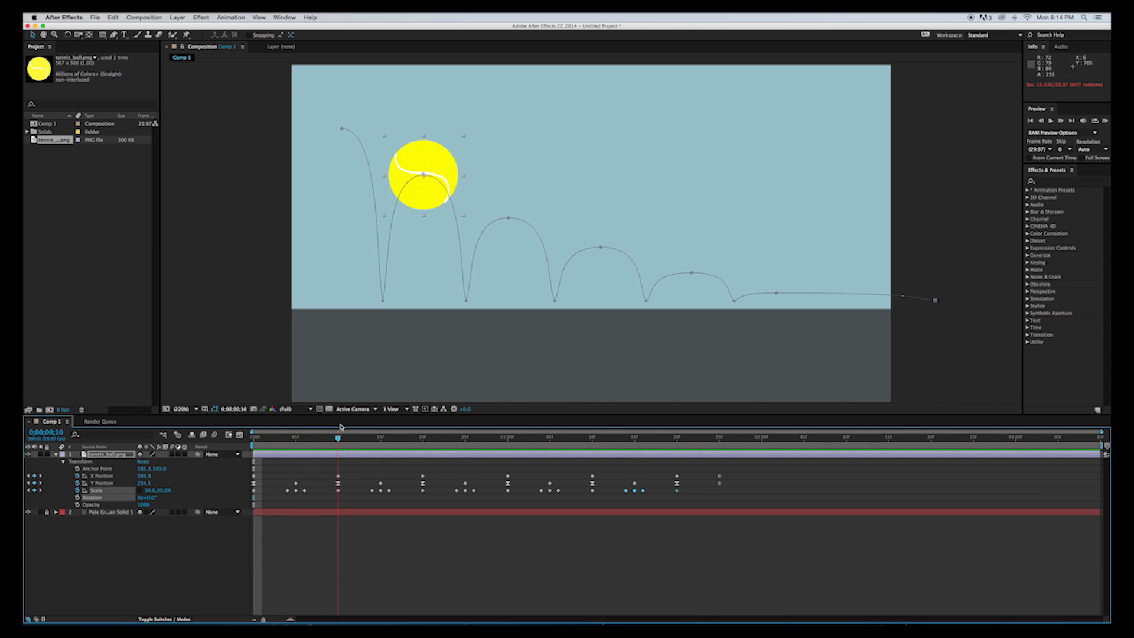
left_click_drag(341, 427, 382, 436)
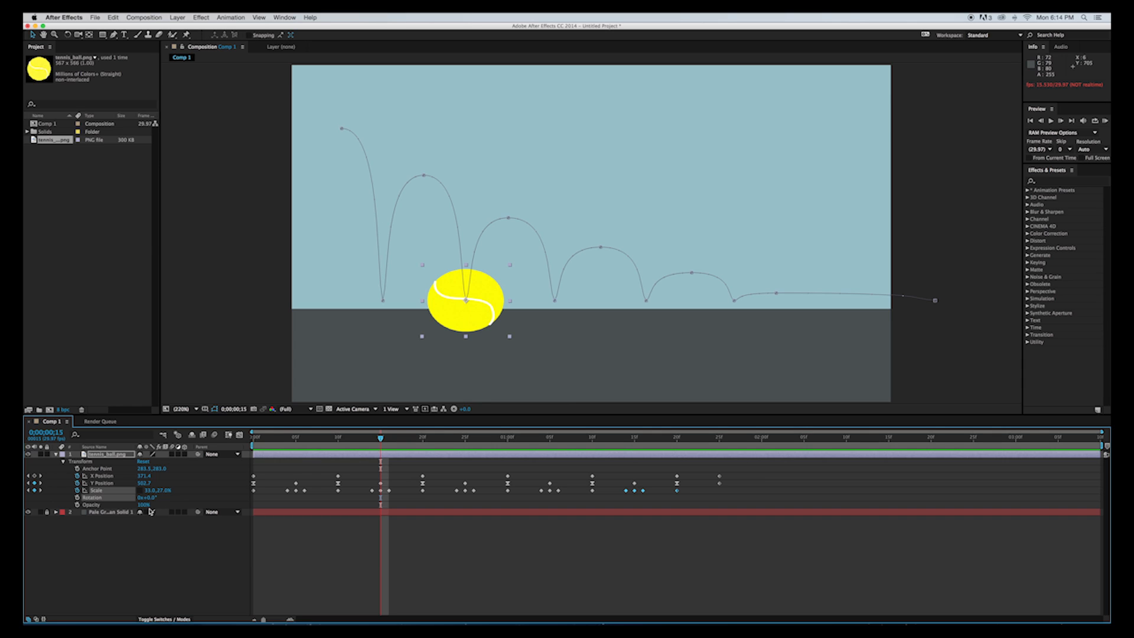
left_click(148, 491)
type("32")
key("Tab")
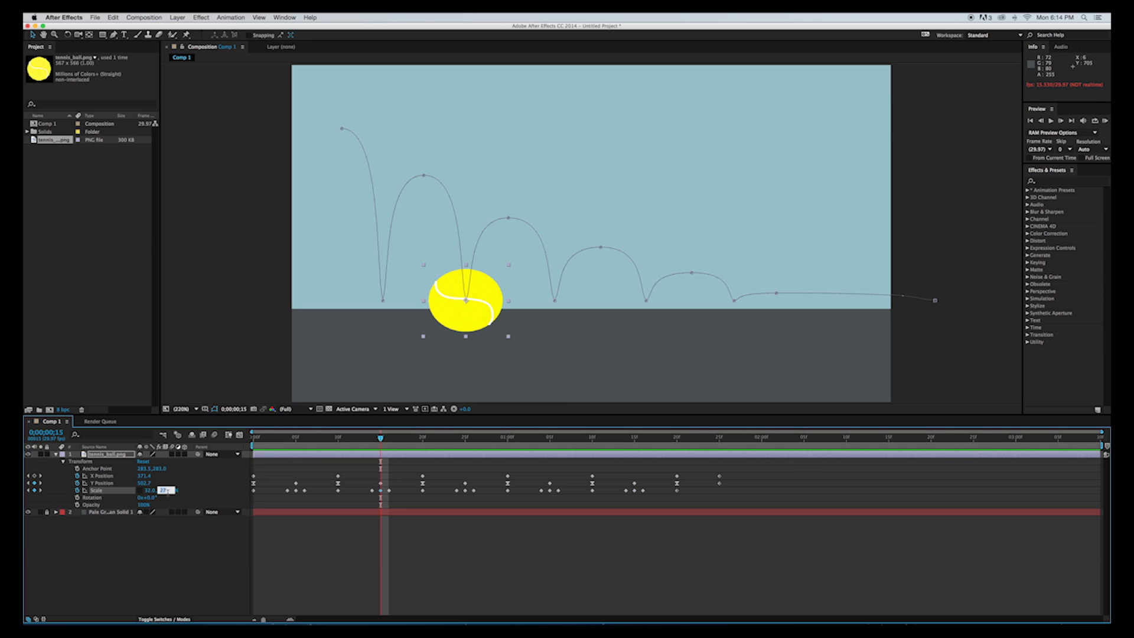
type("28")
key("Return")
Reduce the stretch in the Scale keyframe at frame 16, just after the second impact, giving it a height of 32%.
left_click_drag(382, 440, 388, 440)
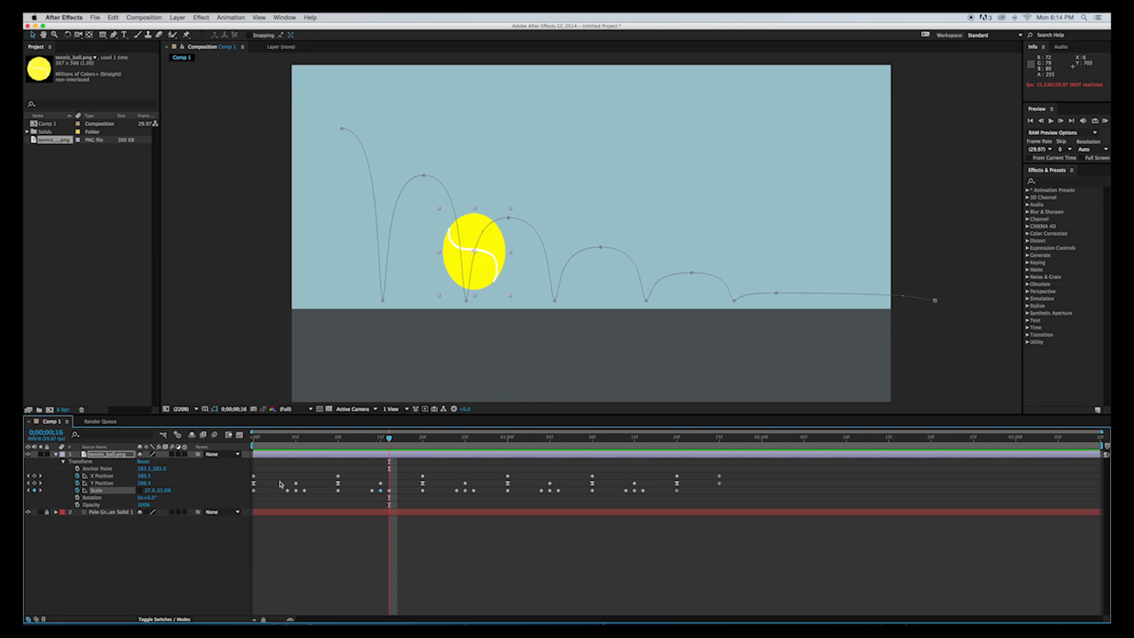
left_click(147, 490)
type("27")
key("BackSpace")
key("Tab")
type("32")
key("Tab")
Set the Scale keyframe at frame 24, just before the third impact, to 29, 31%.
left_click_drag(389, 438, 457, 445)
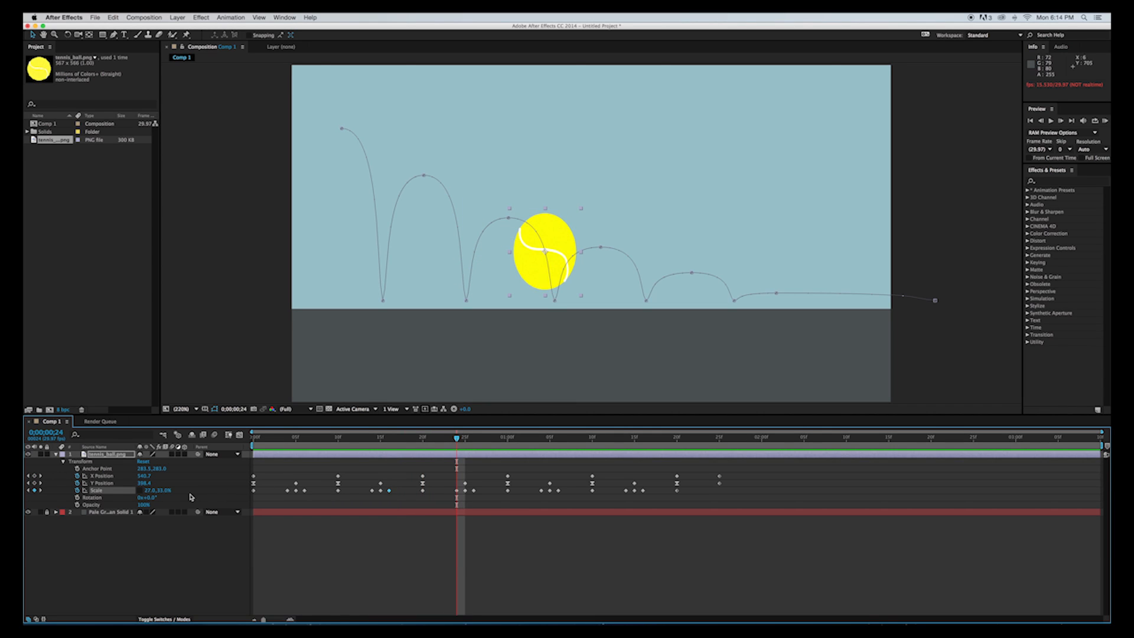
left_click(149, 492)
type("29")
key("Tab")
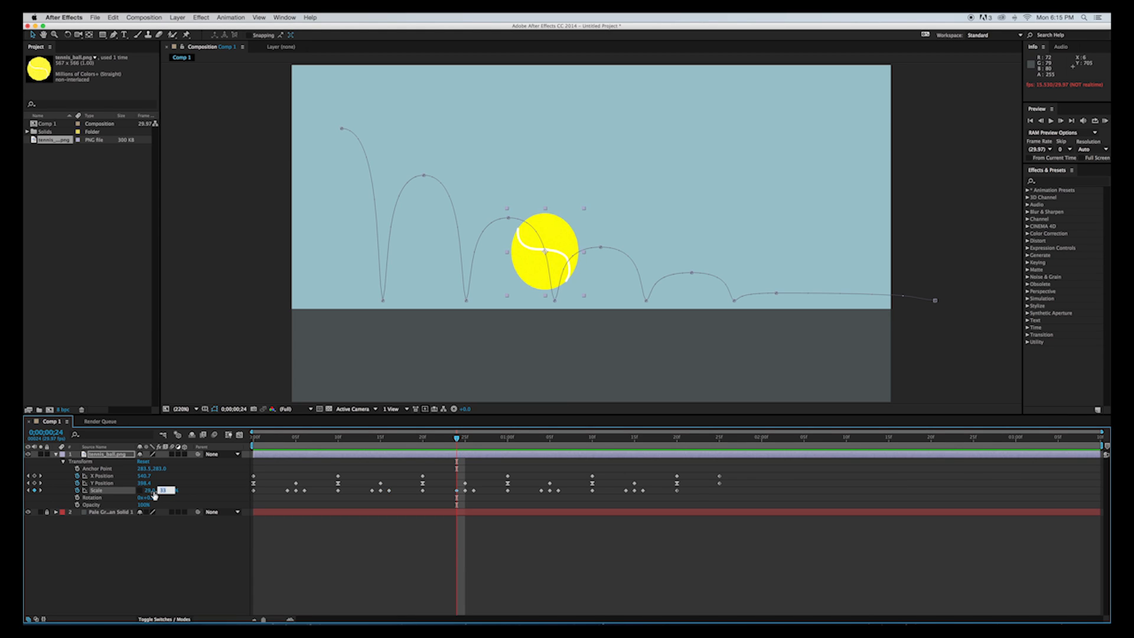
type("21")
key("Tab")
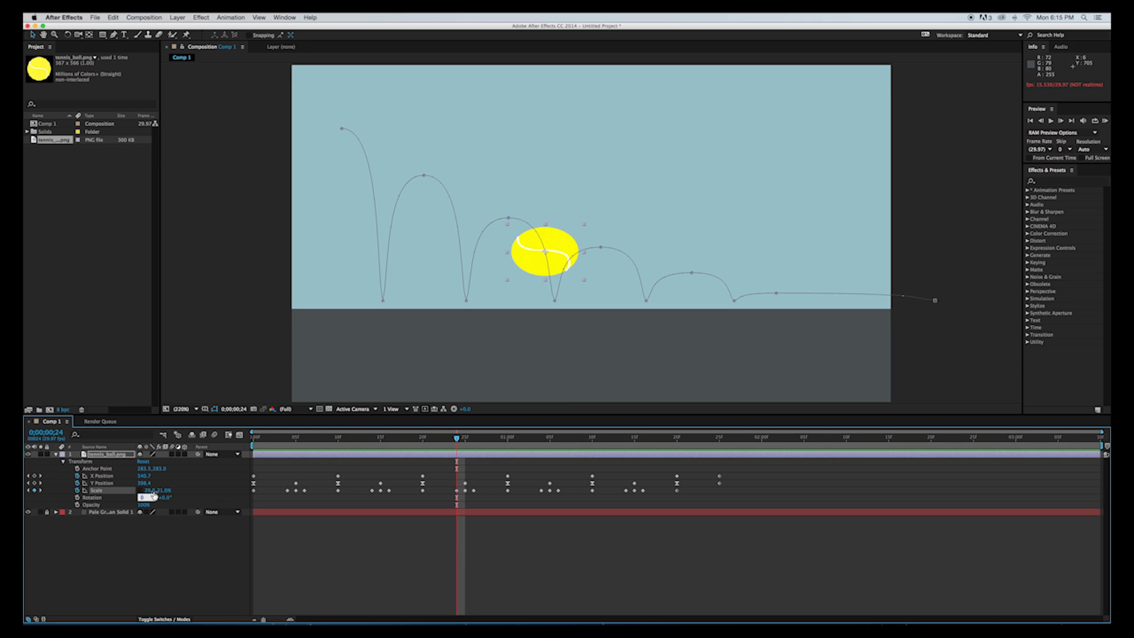
key("Return")
left_click(161, 491)
key("Return")
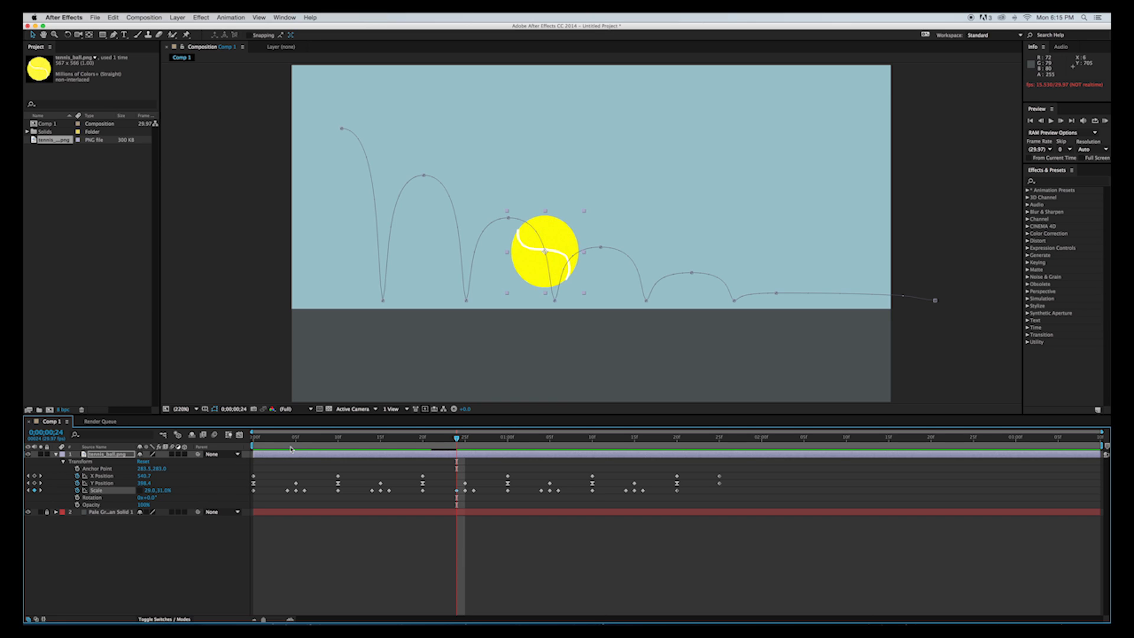
Set the Scale keyframe at frame 25, the third ground impact, to 31, 29%.
left_click(463, 440)
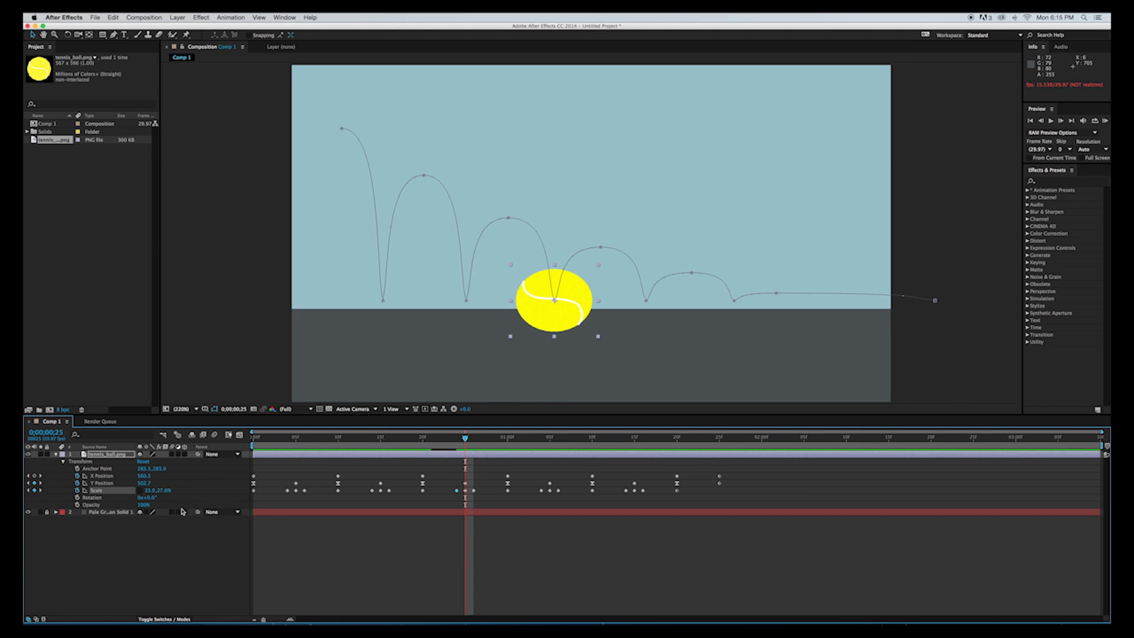
left_click(147, 491)
type("31")
key("Tab")
type("2")
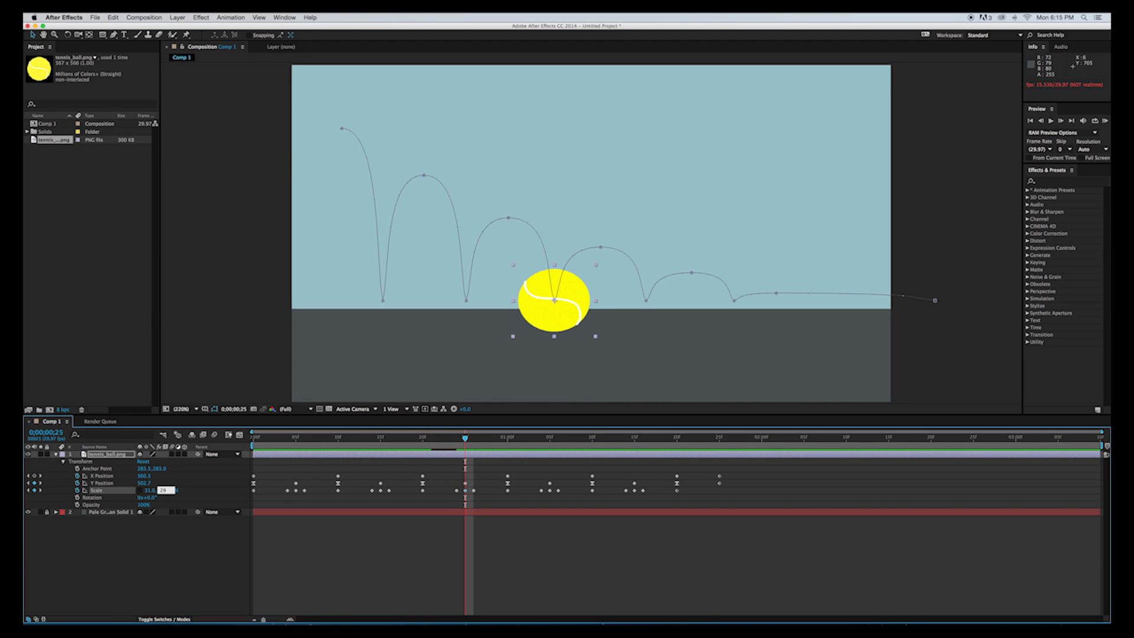
type("9")
key("Tab")
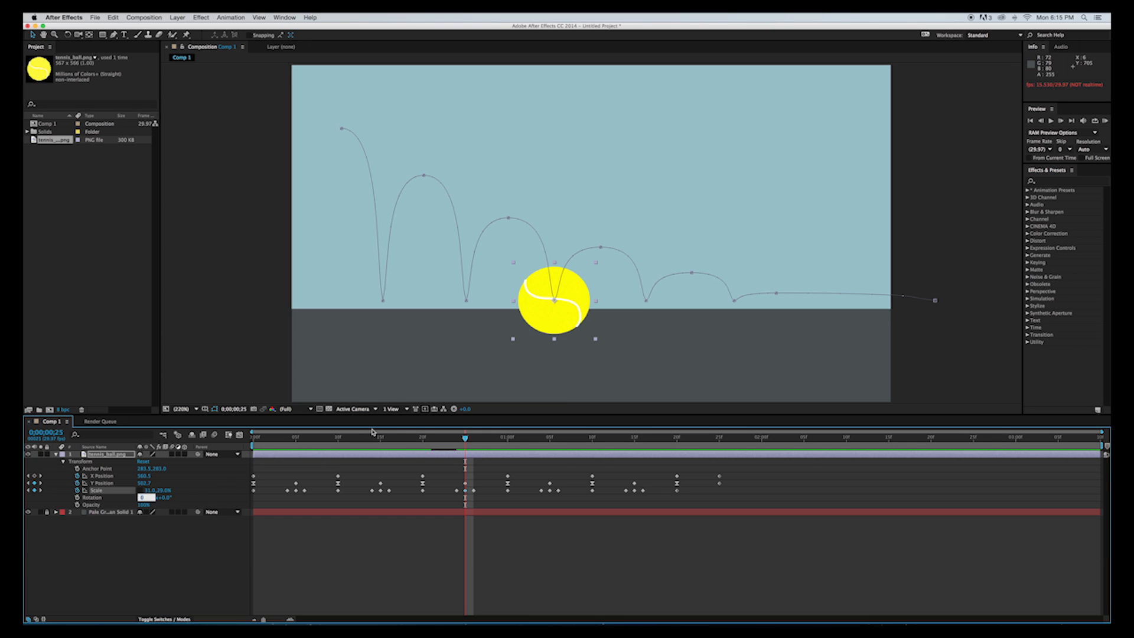
Set the Scale keyframe at frame 26, just after the third impact, to 29, 31%.
left_click_drag(465, 440, 475, 441)
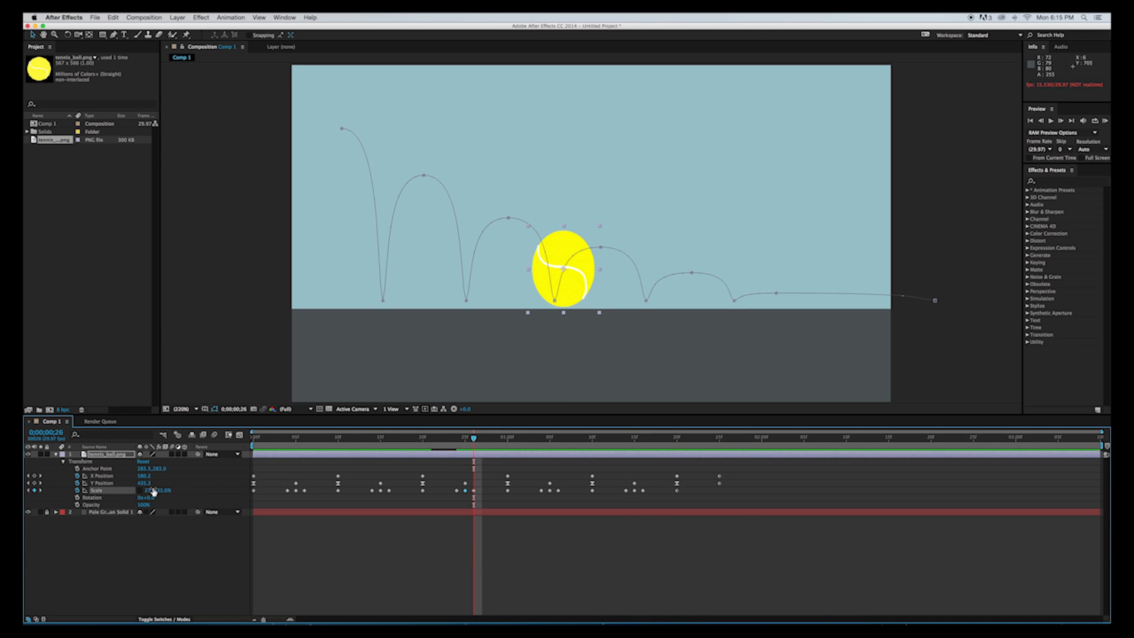
left_click(152, 491)
type("29")
key("Tab")
type("31")
key("Return")
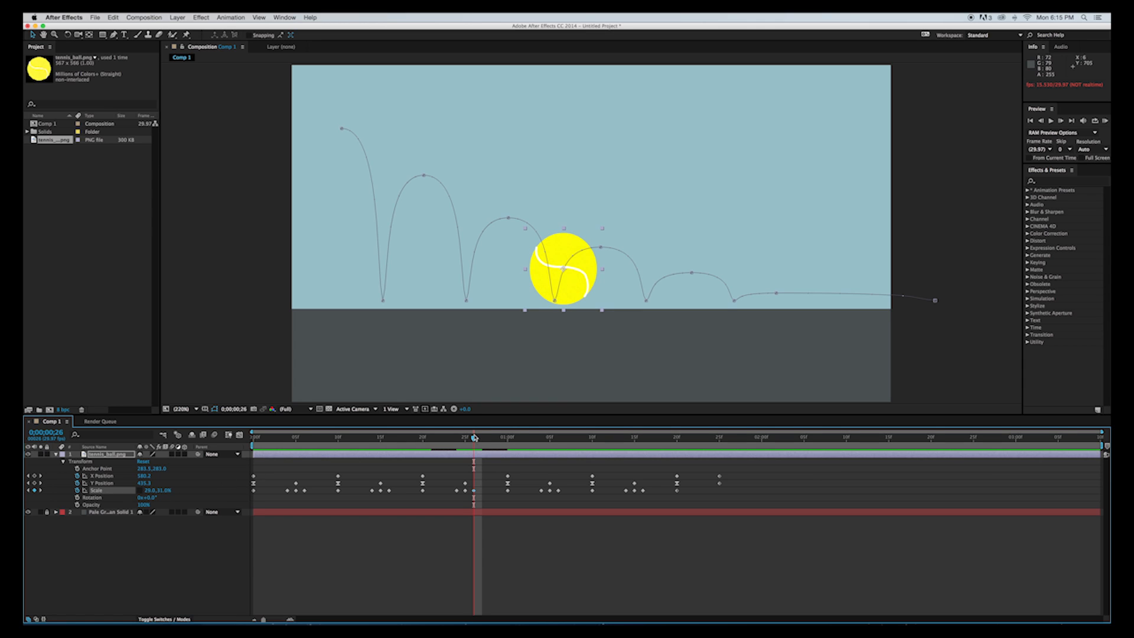
Set the Scale keyframe at 1:04, just before the fourth impact, to 29, 31%.
left_click_drag(476, 439, 541, 440)
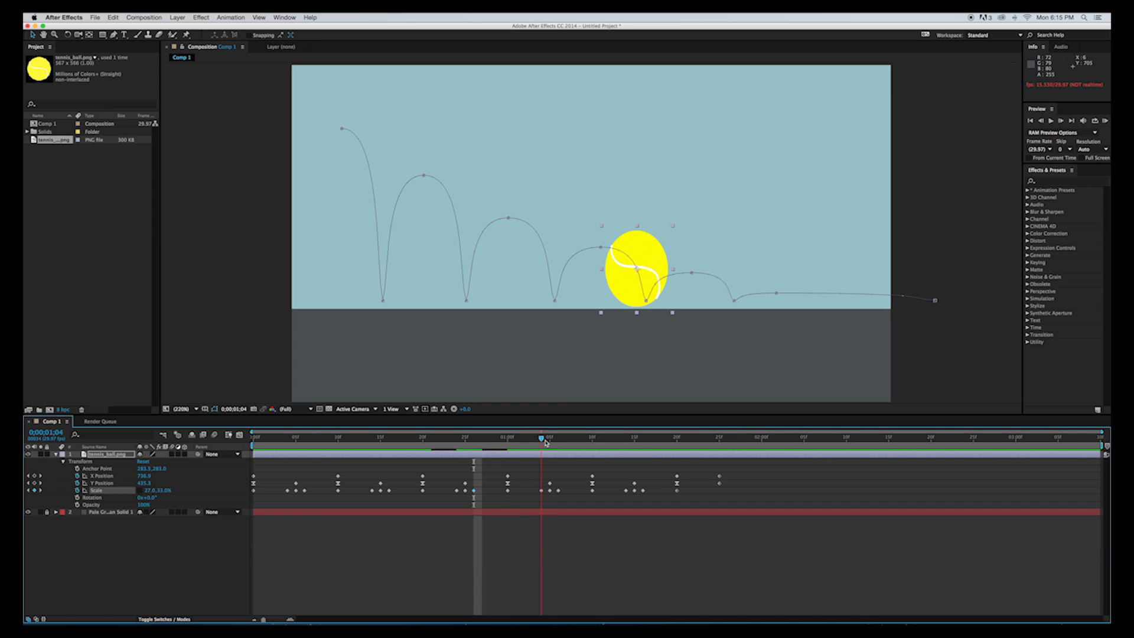
left_click(151, 491)
type("29")
key("Tab")
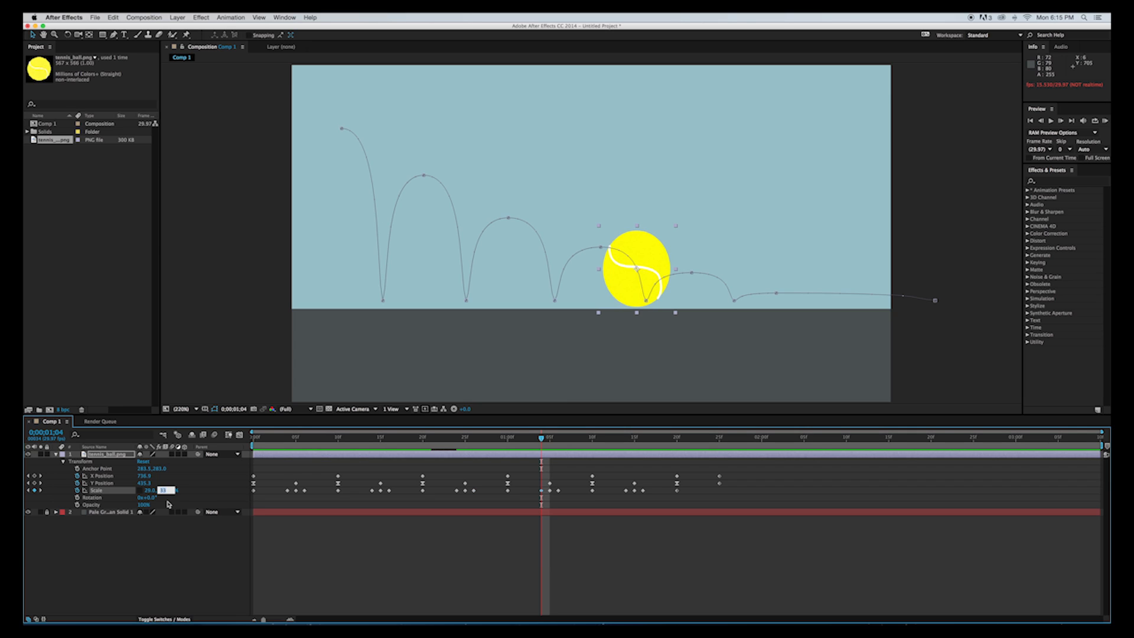
type("31")
key("Return")
Set the Scale keyframe at 1:05, the fourth ground impact, to 31, 29%.
left_click_drag(545, 440, 550, 440)
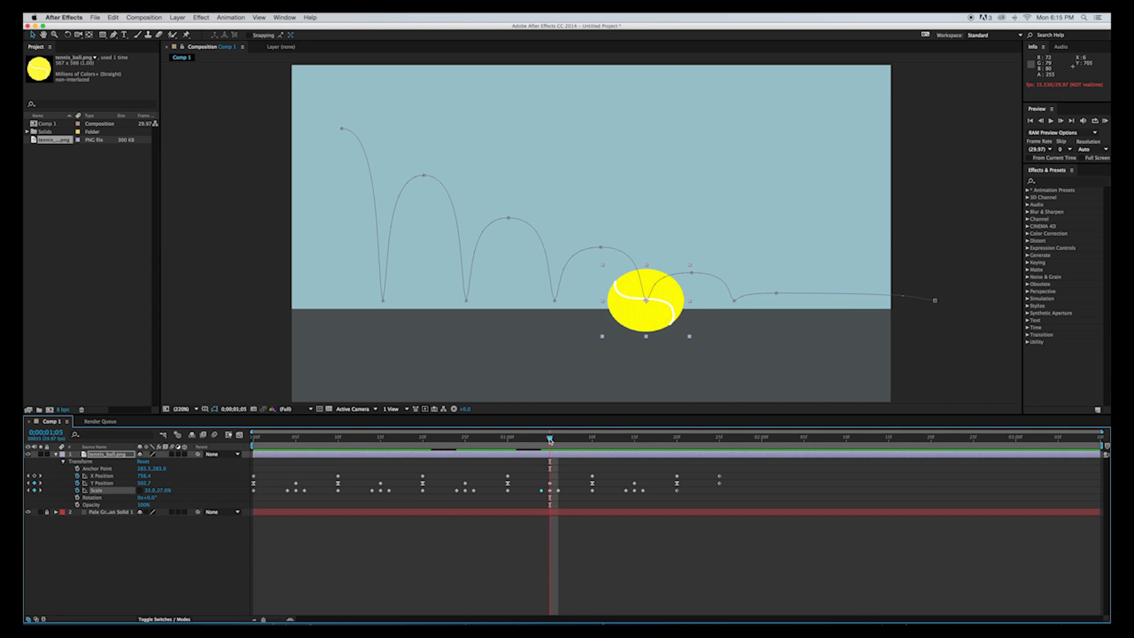
left_click(150, 490)
type("31")
key("Tab")
type("2")
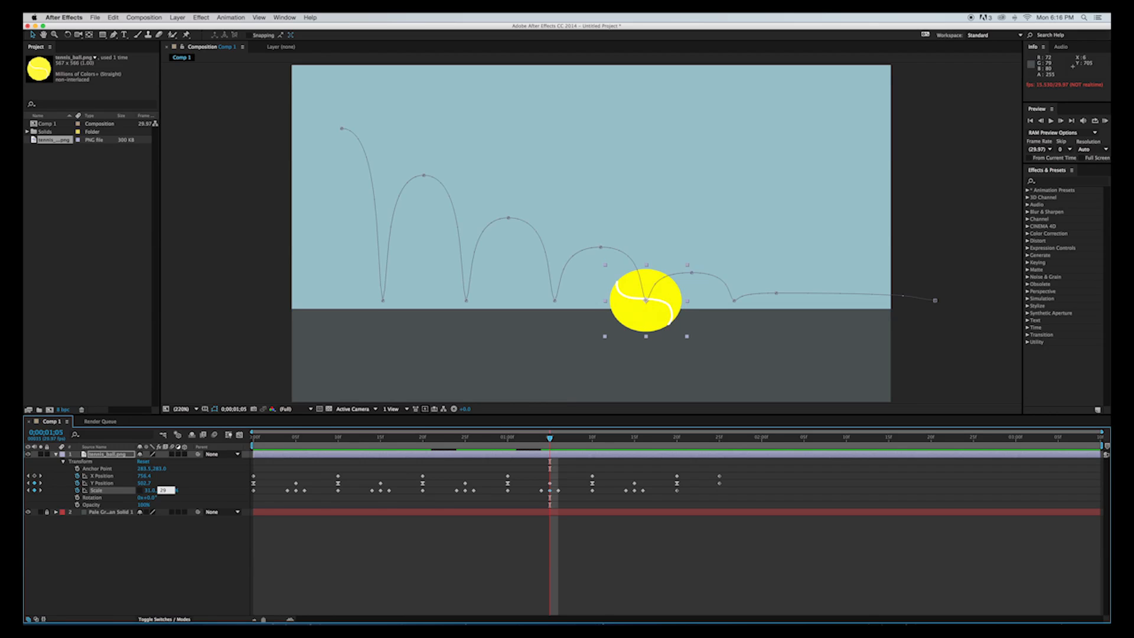
key("Tab")
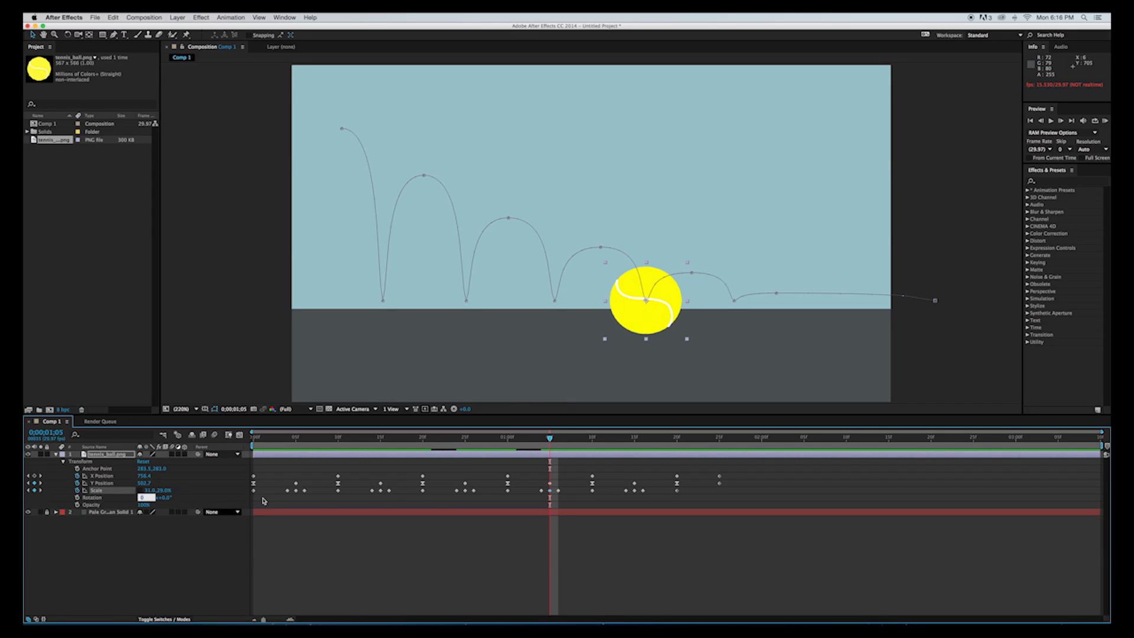
Set the Scale keyframe at 1:06, just after the fourth impact, to 29, 31%.
mouse_move(554, 442)
left_mouse_down()
mouse_move(593, 442)
mouse_move(562, 442)
left_mouse_up()
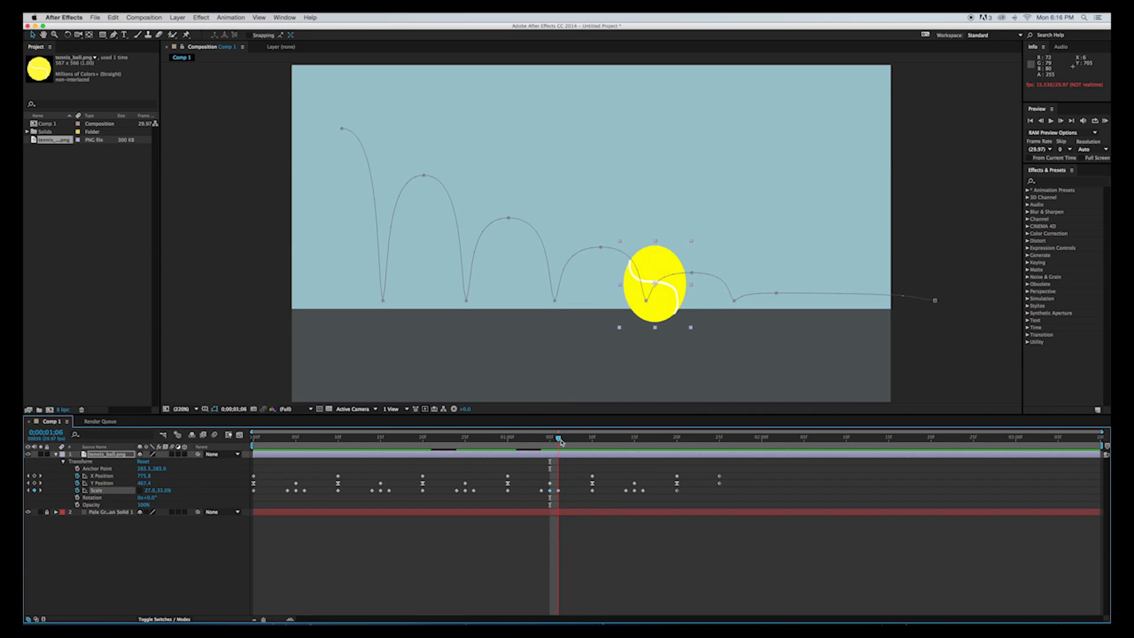
left_click_drag(561, 442, 562, 442)
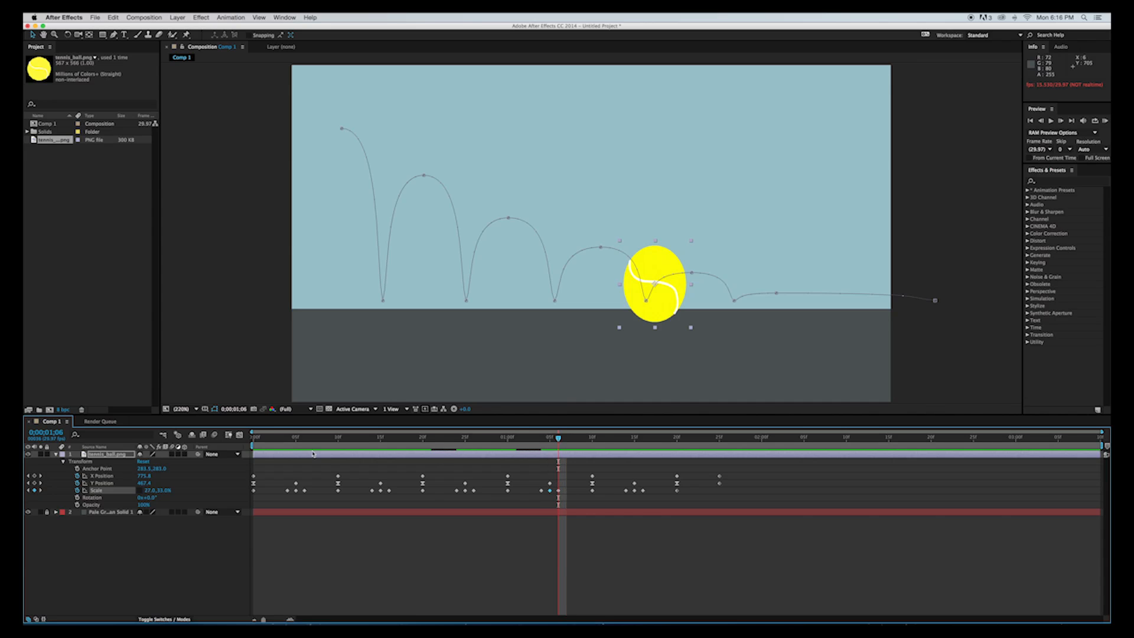
left_click(149, 490)
type("29")
key("Tab")
type("3")
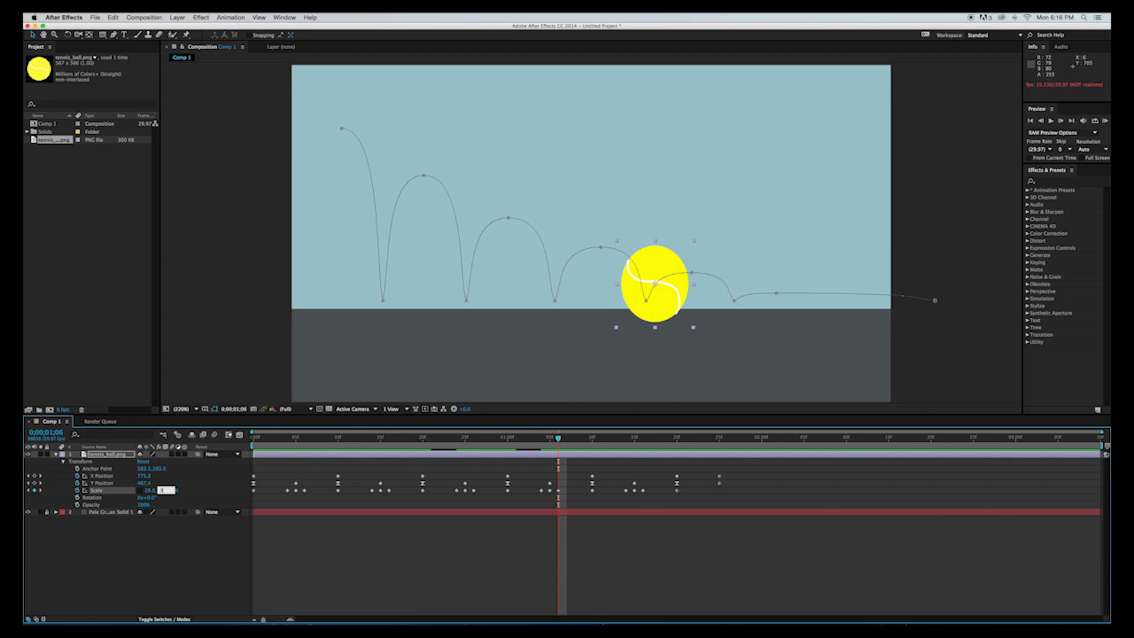
key("Return")
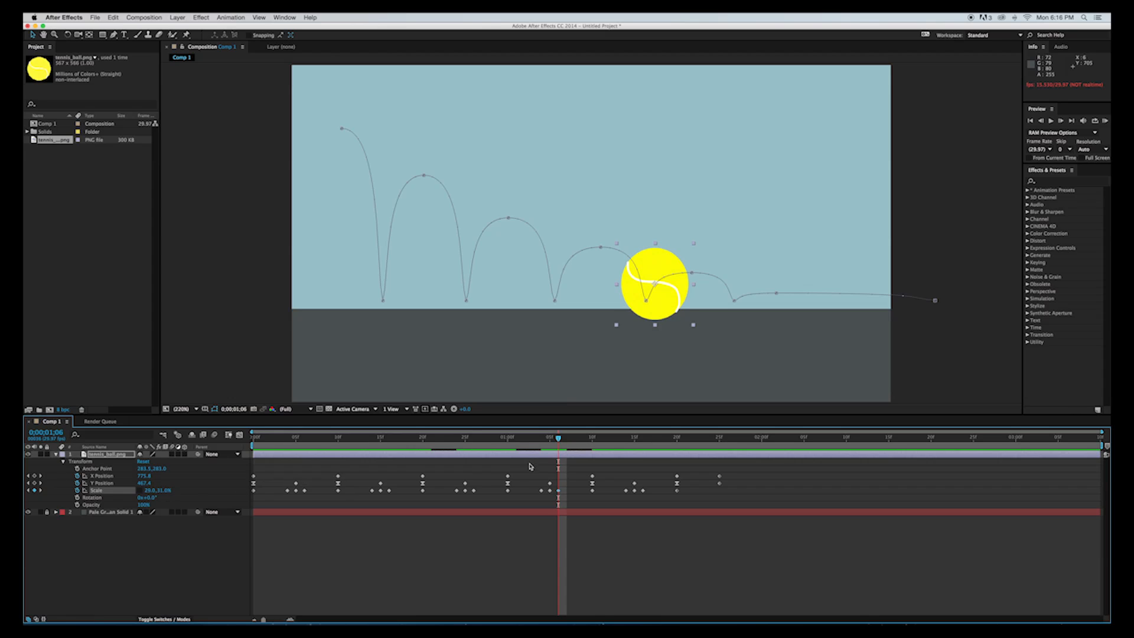
Change the width and height of the Scale keyframe at 1:14, one frame before the last ground impact.
left_click_drag(558, 438, 627, 444)
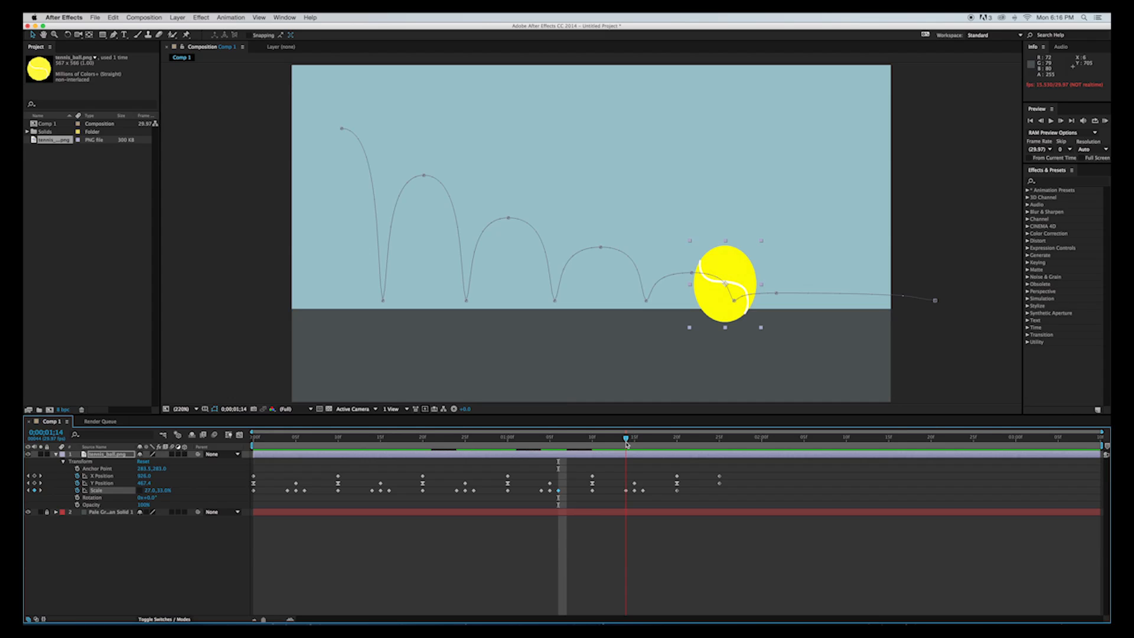
left_click(150, 491)
type("27")
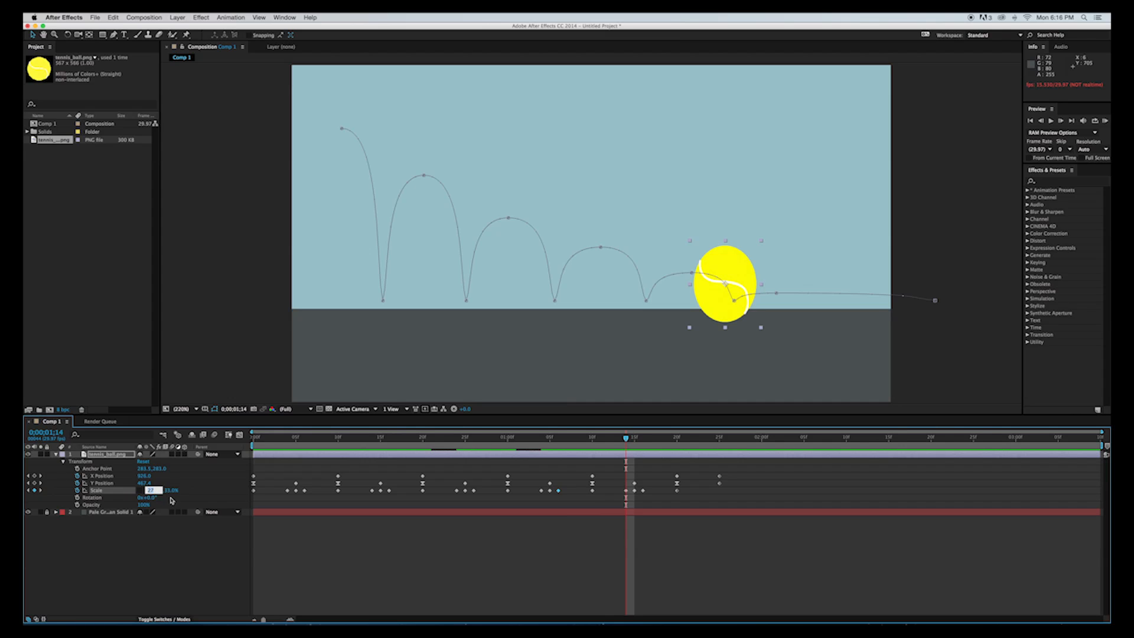
key("Tab")
type("3")
key("Tab")
Set the Scale keyframe at 1:15, the last ground impact, to 30, 30% to remove its squash.
left_click_drag(626, 447, 633, 443)
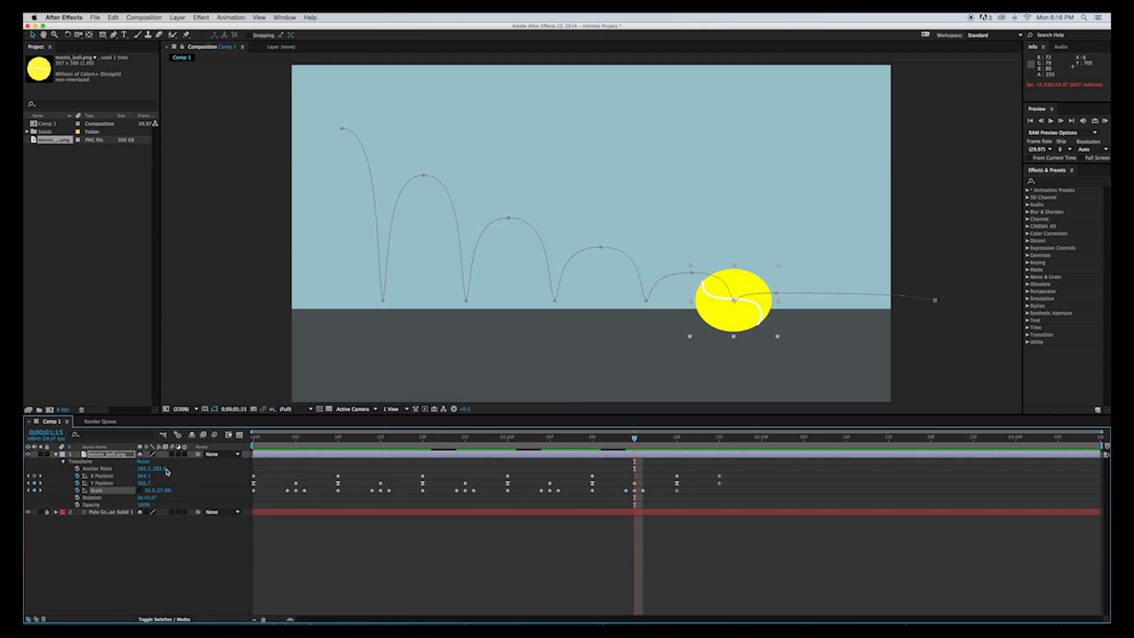
left_click(151, 490)
type("3")
left_click(165, 490)
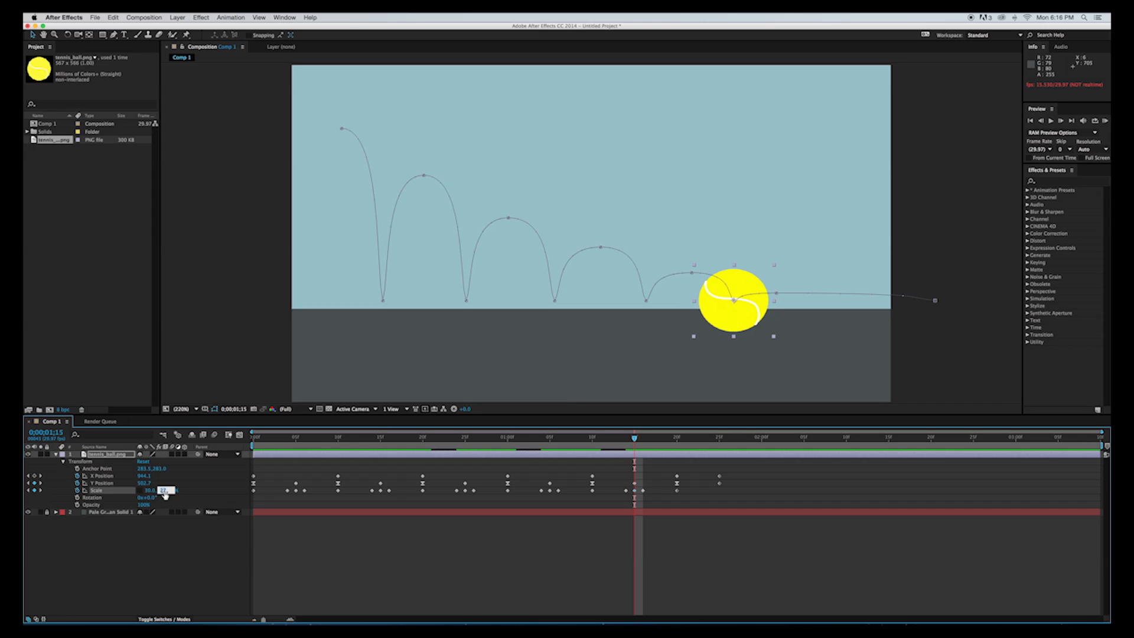
type("30")
key("Tab")
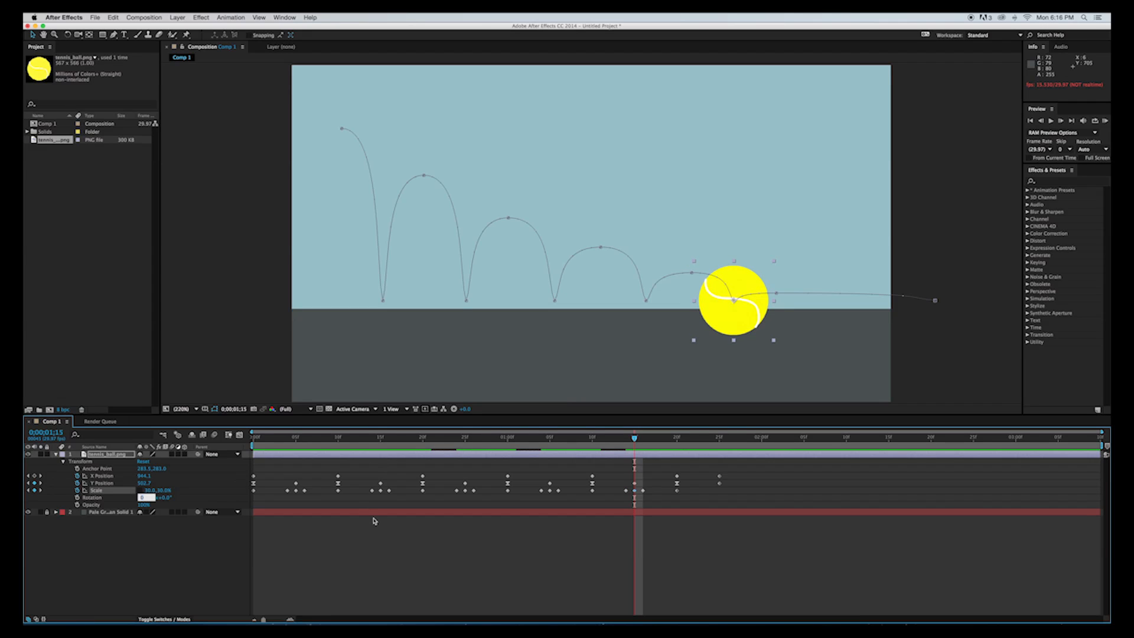
Delete the two Scale keyframes following the last impact, at 1:16 and 1:20.
left_click_drag(635, 439, 645, 440)
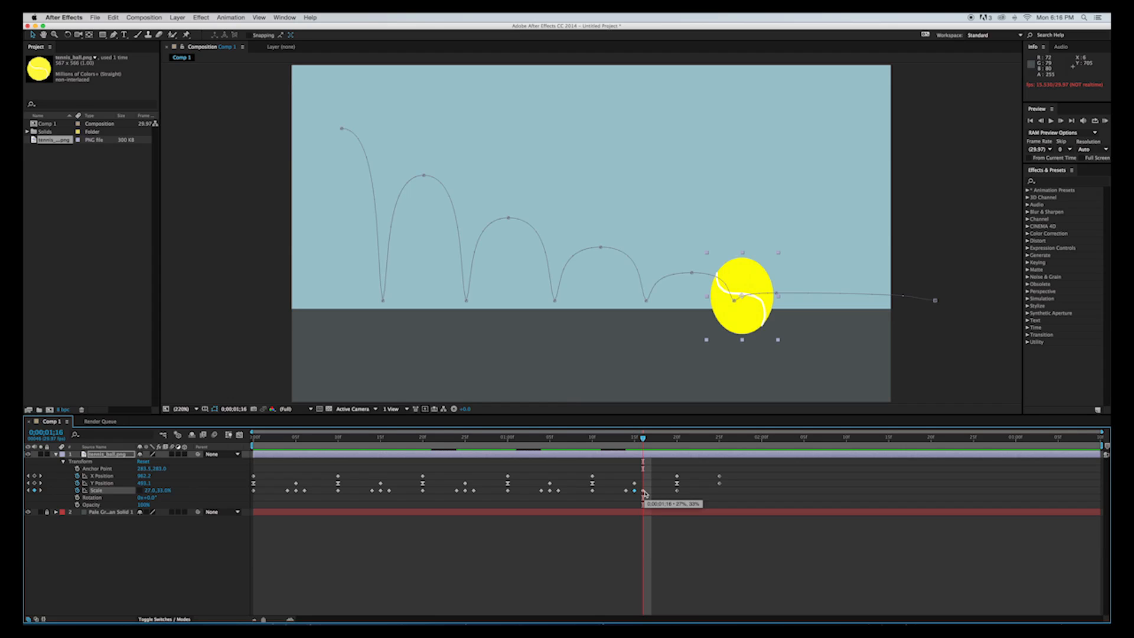
left_click(643, 491)
key("Delete")
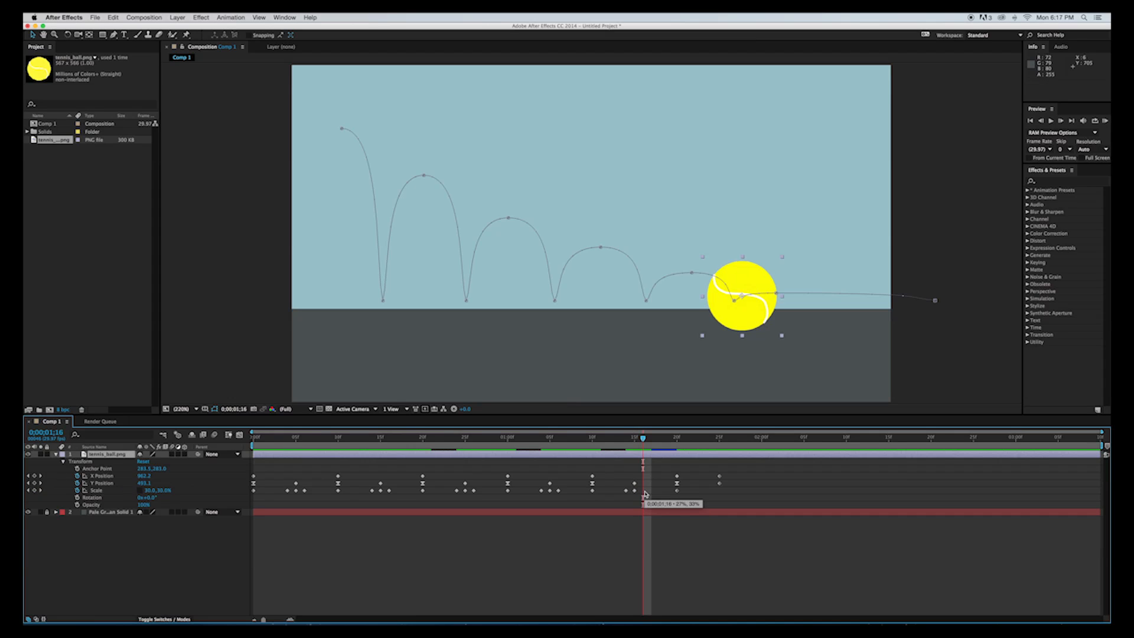
left_click_drag(643, 440, 676, 442)
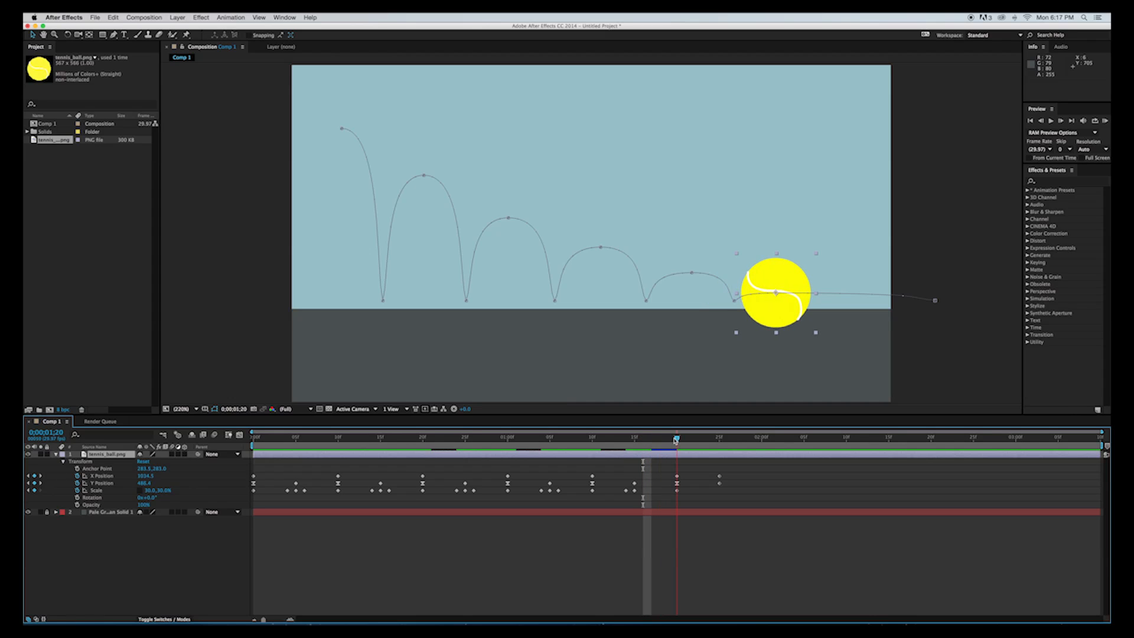
left_click(677, 490)
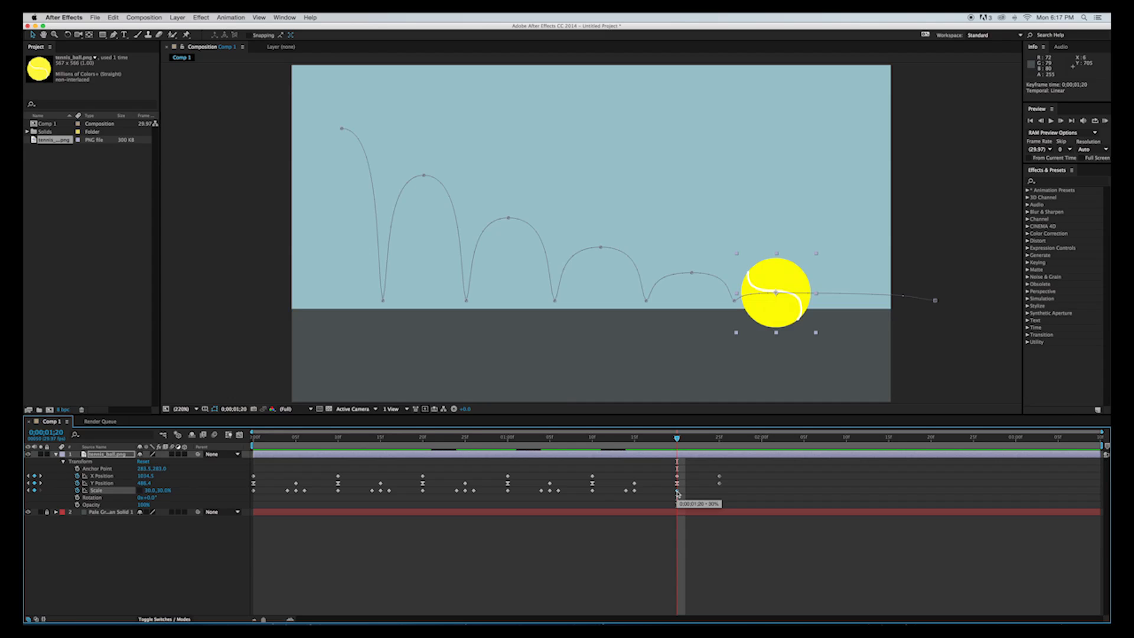
key("Delete")
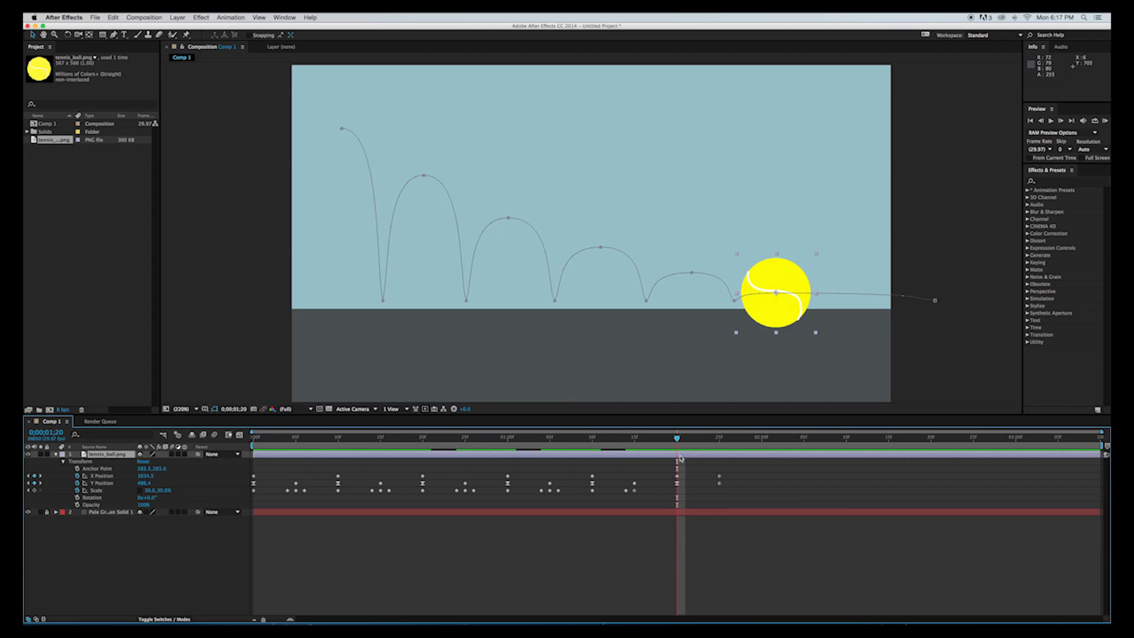
Delete the final Y Position keyframe at 1:25 and return to the start of the composition.
left_click_drag(677, 440, 720, 464)
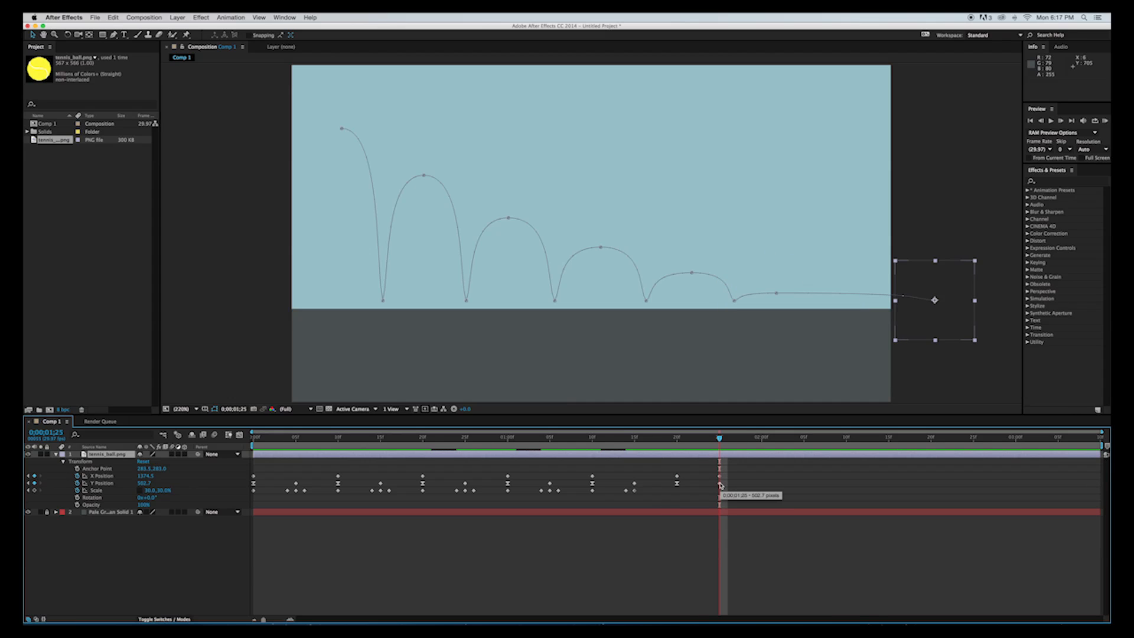
left_click(720, 483)
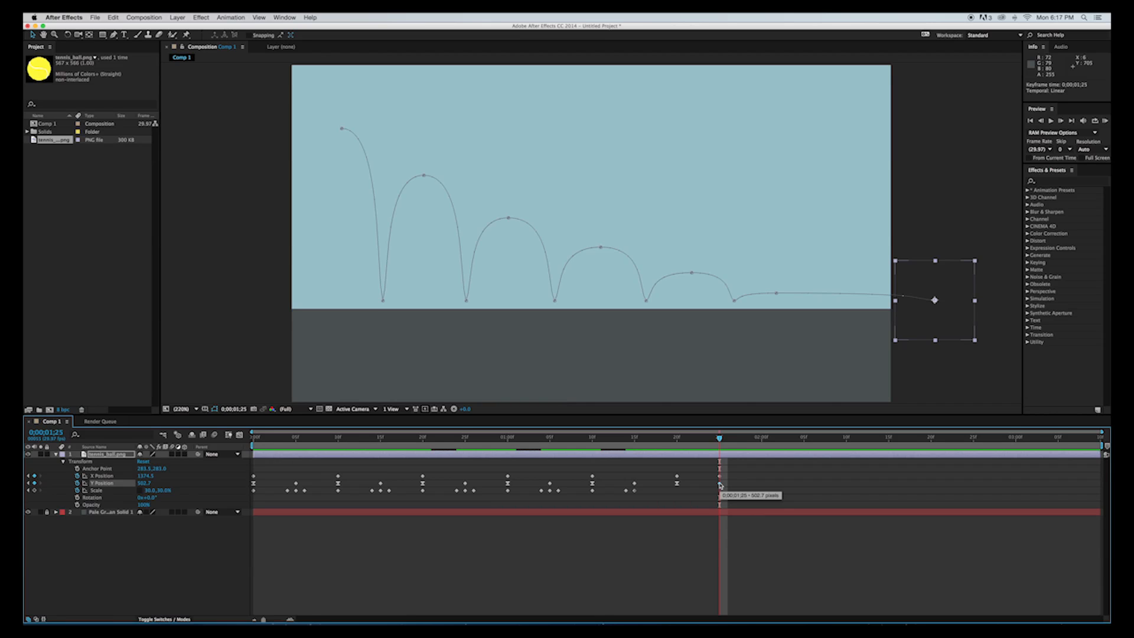
key("Delete")
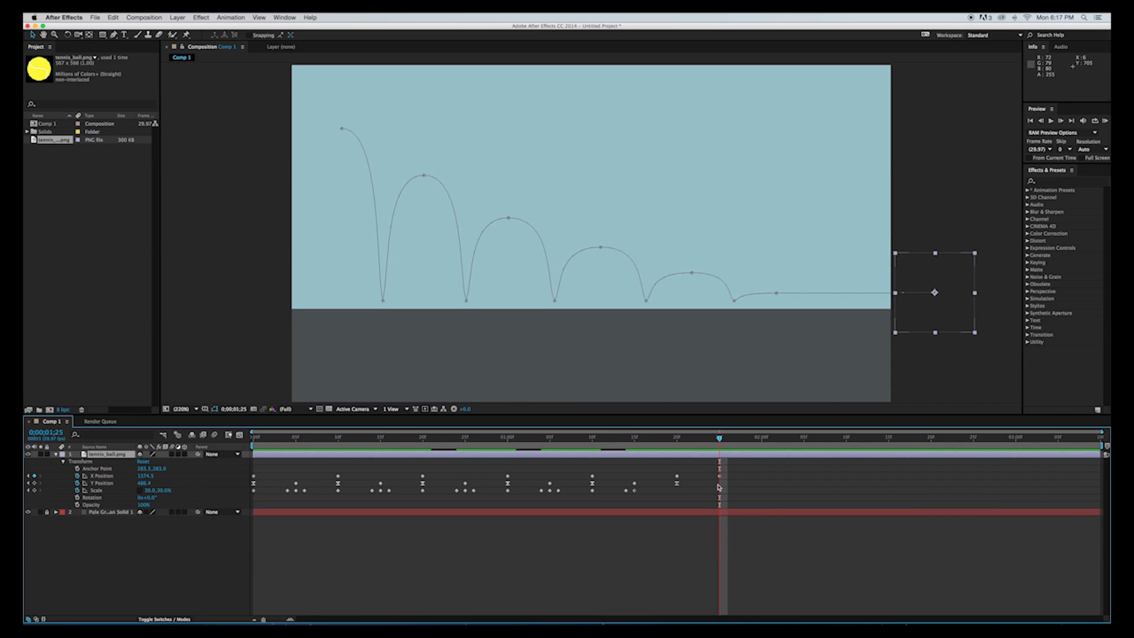
left_click_drag(719, 446, 449, 475)
key("Home")
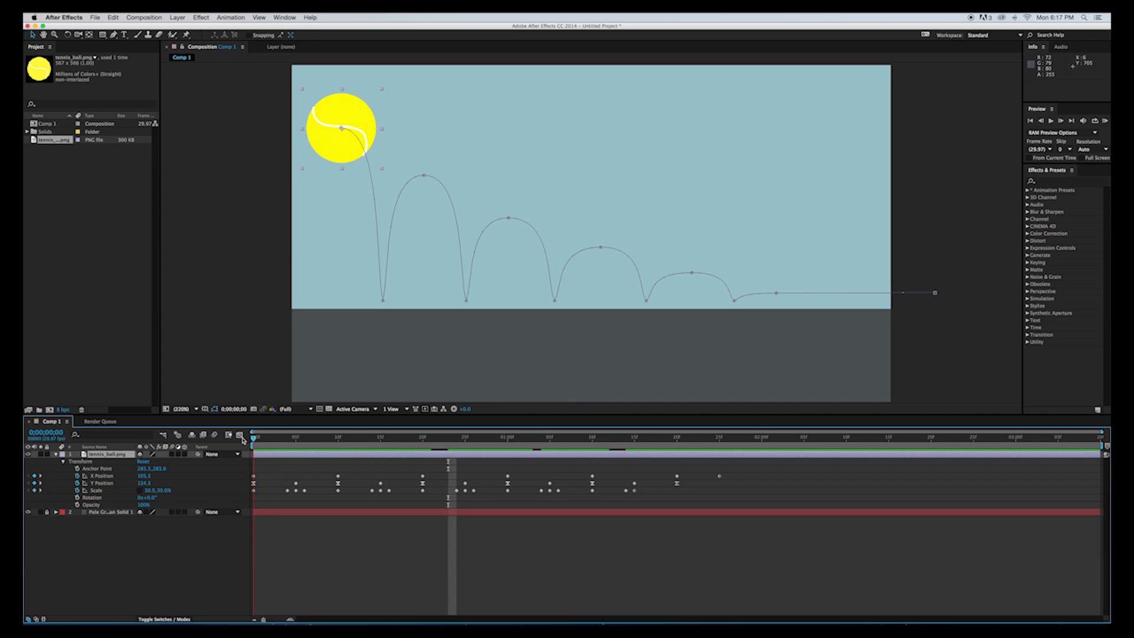
Preview the bounce, then move the motion path point after the last impact closer to it and down to a Y Position of about 497.3.
key("space")
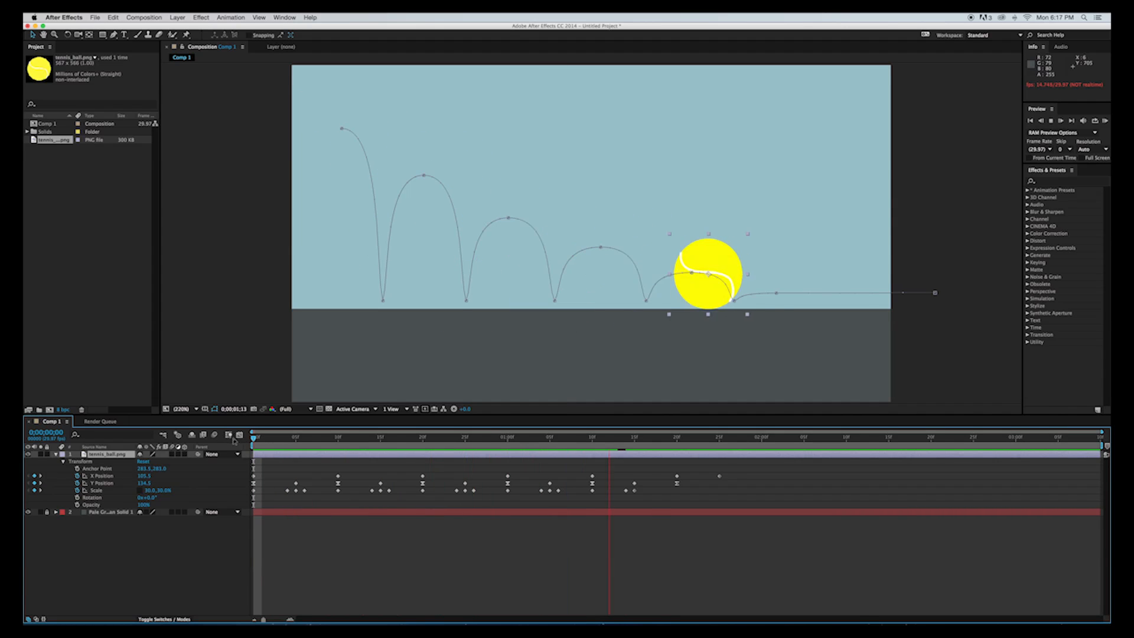
key("space")
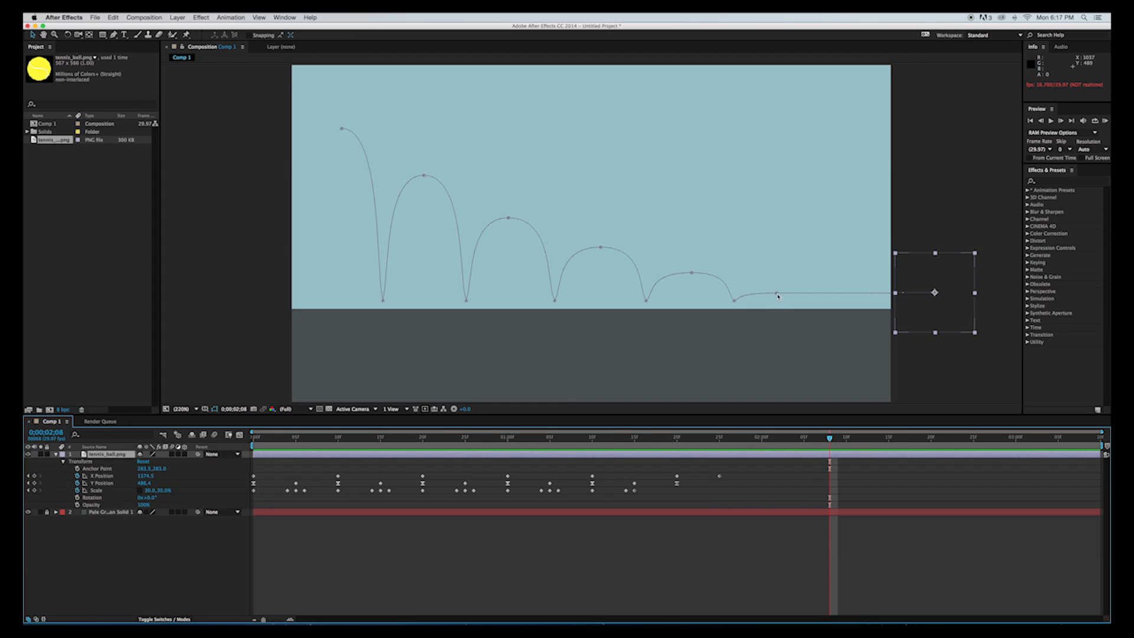
left_click_drag(778, 295, 797, 296)
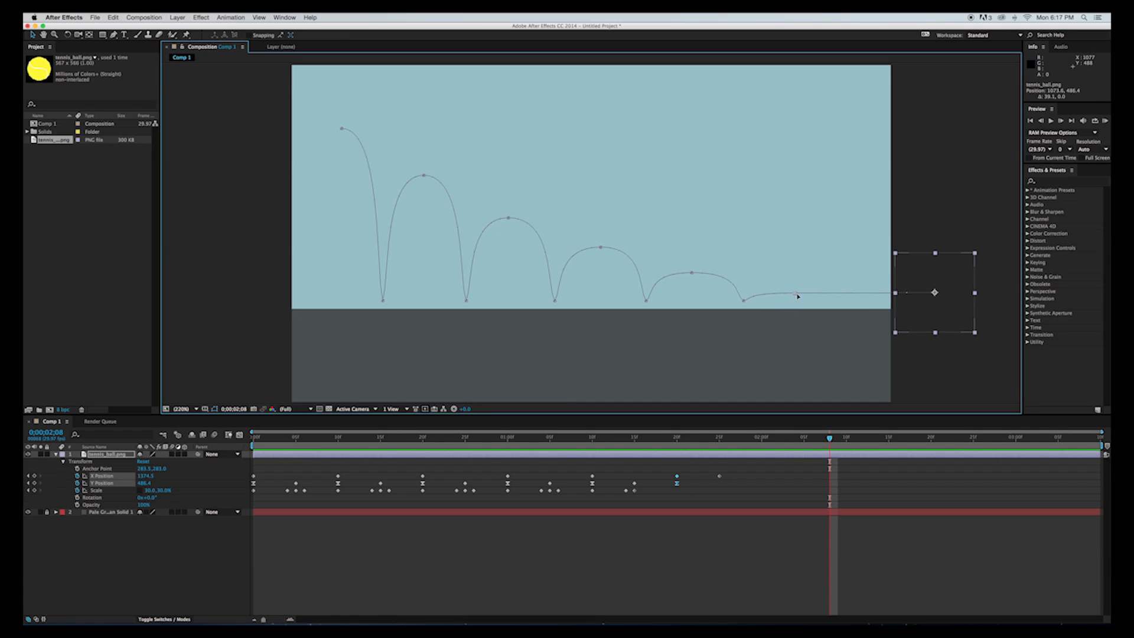
left_click_drag(805, 295, 764, 301)
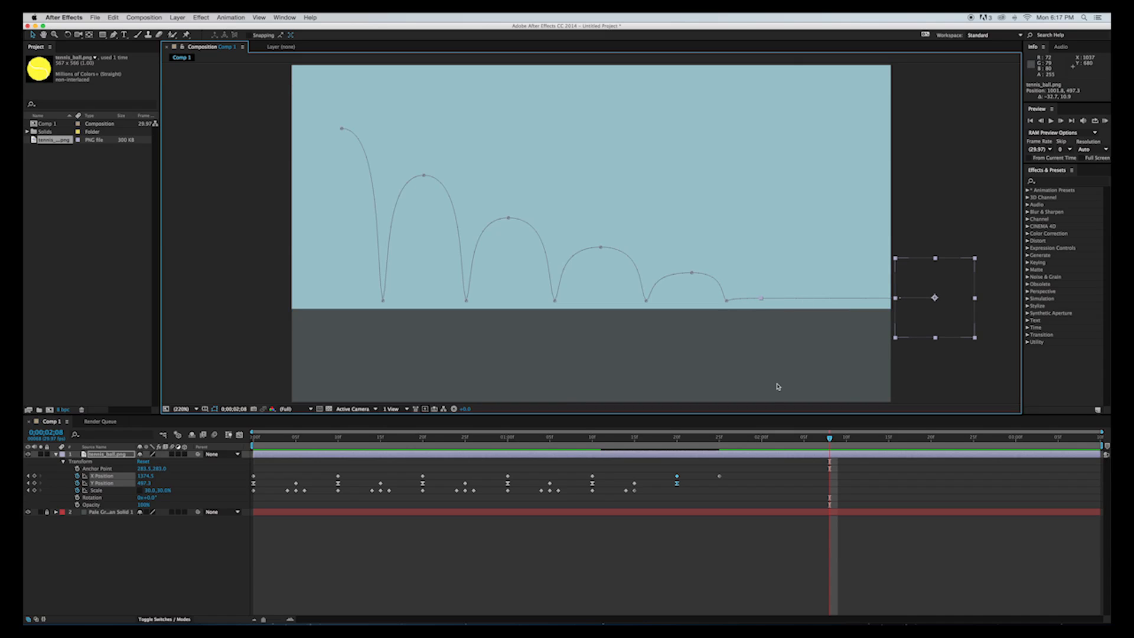
Move the final X Position keyframe to 2:10 to slow the ball's roll out of frame, and preview it.
left_click(716, 473)
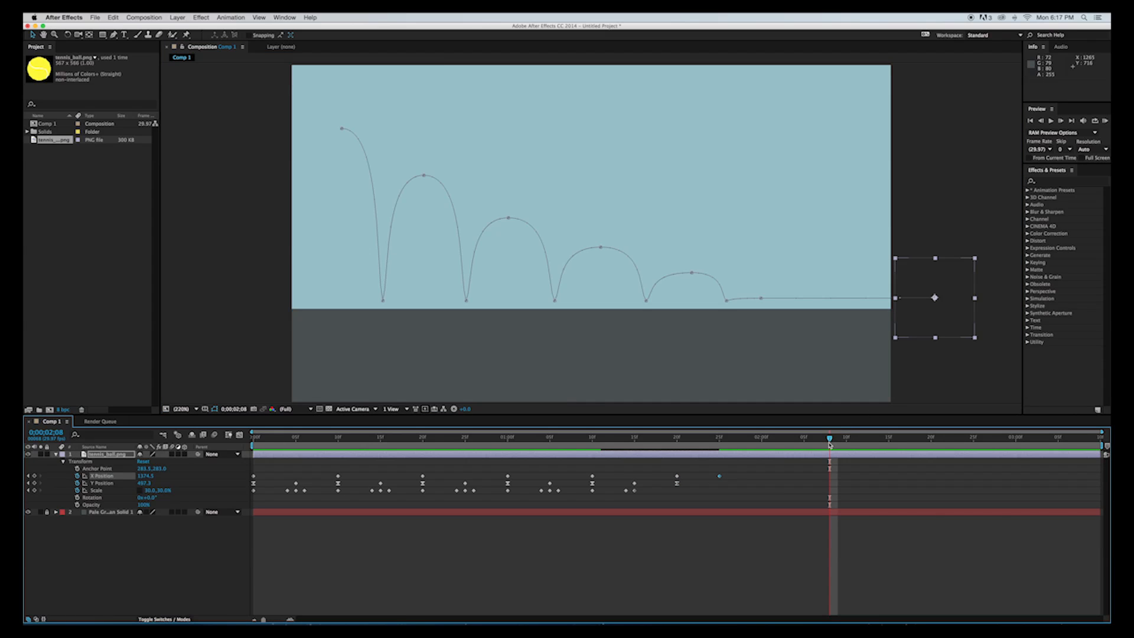
left_click_drag(830, 440, 848, 444)
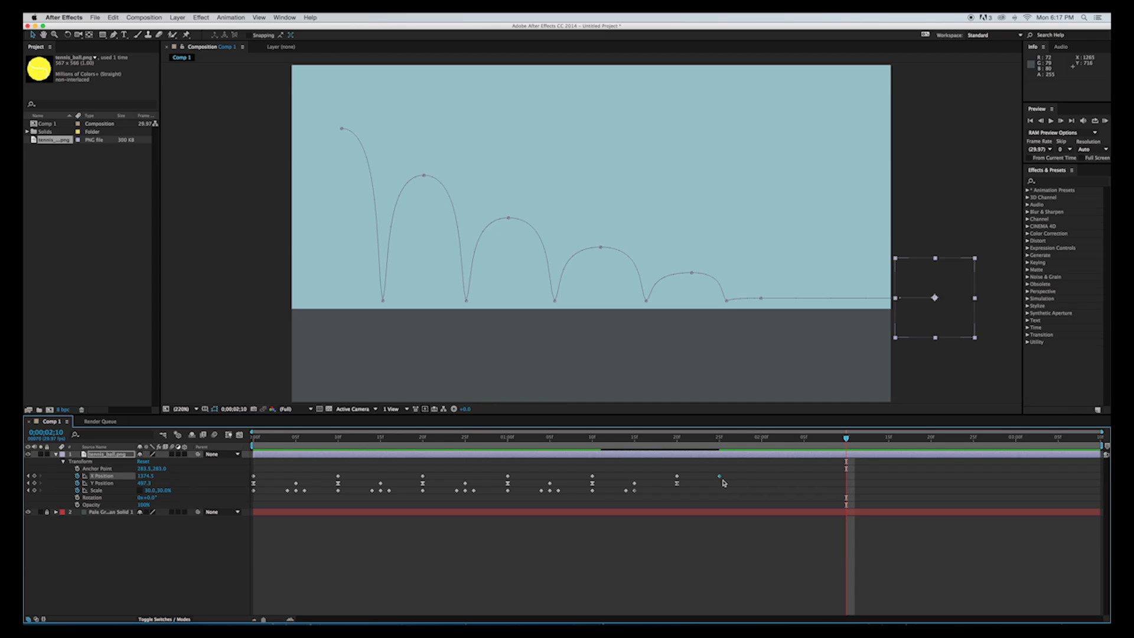
left_click_drag(720, 476, 678, 467)
key("space")
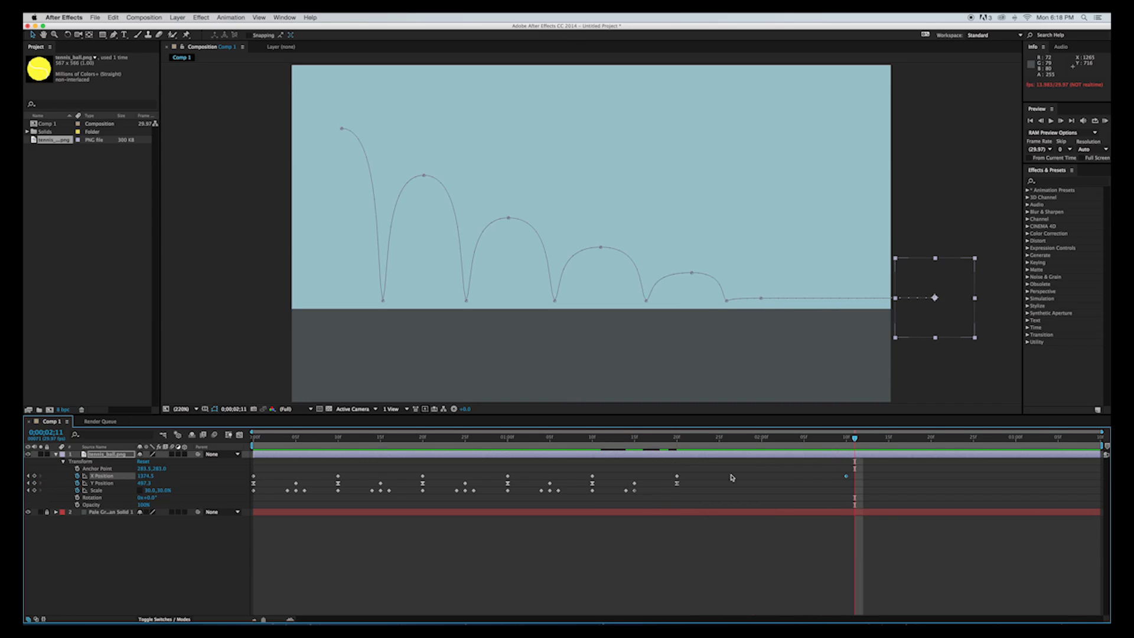
Keyframe the ball's Rotation at 0° at the start of the composition and at 280° at 2:10.
left_click_drag(855, 445, 255, 442)
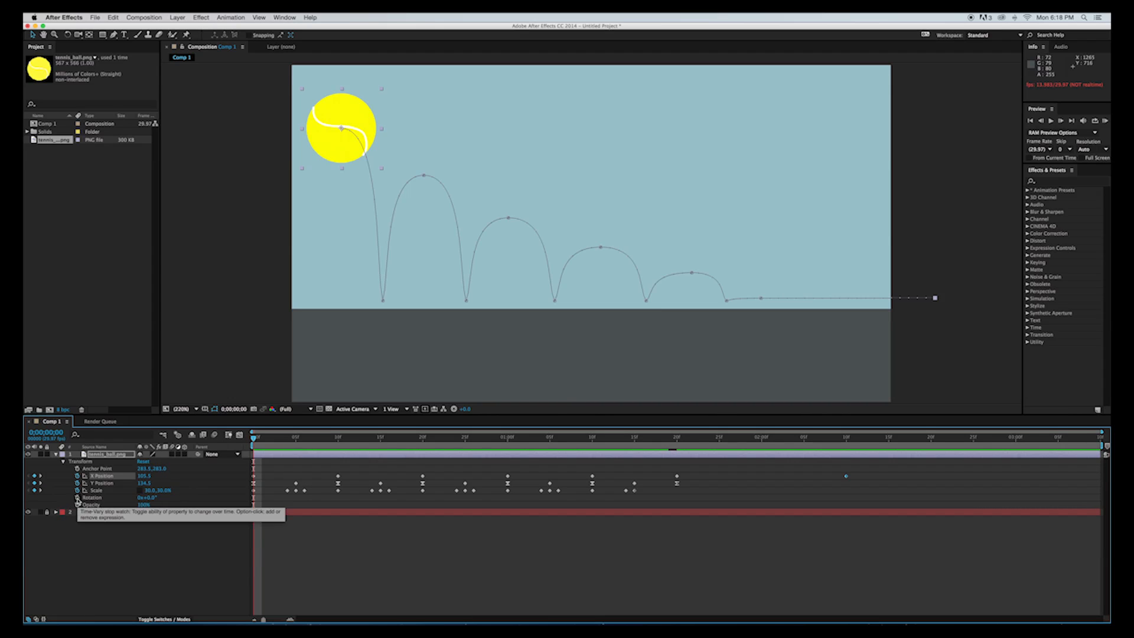
left_click(77, 499)
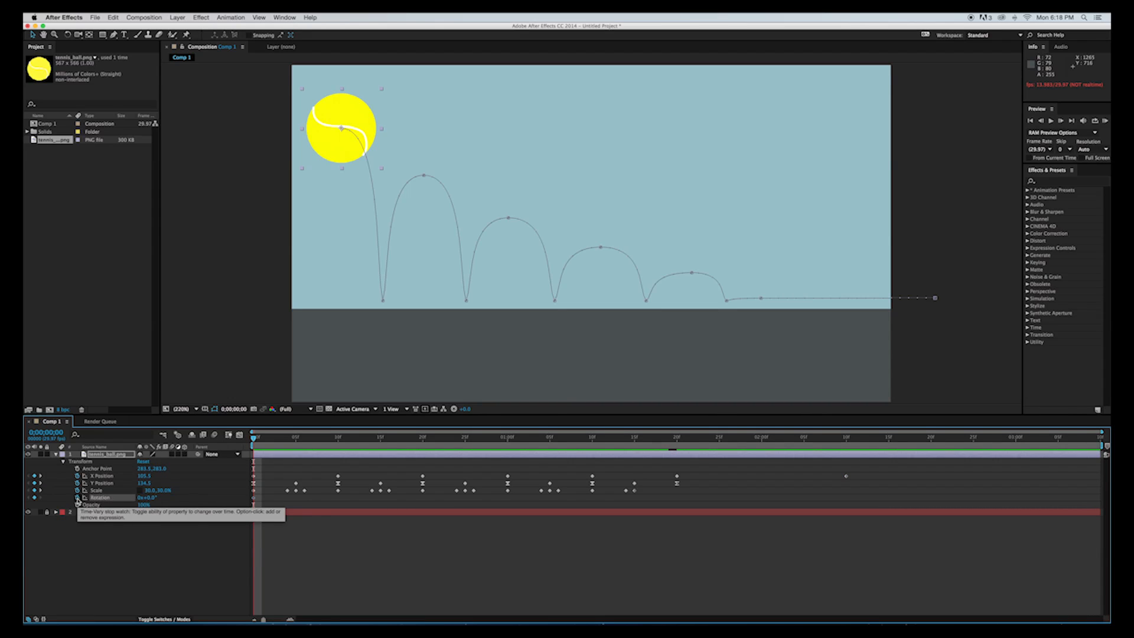
left_click_drag(254, 440, 848, 440)
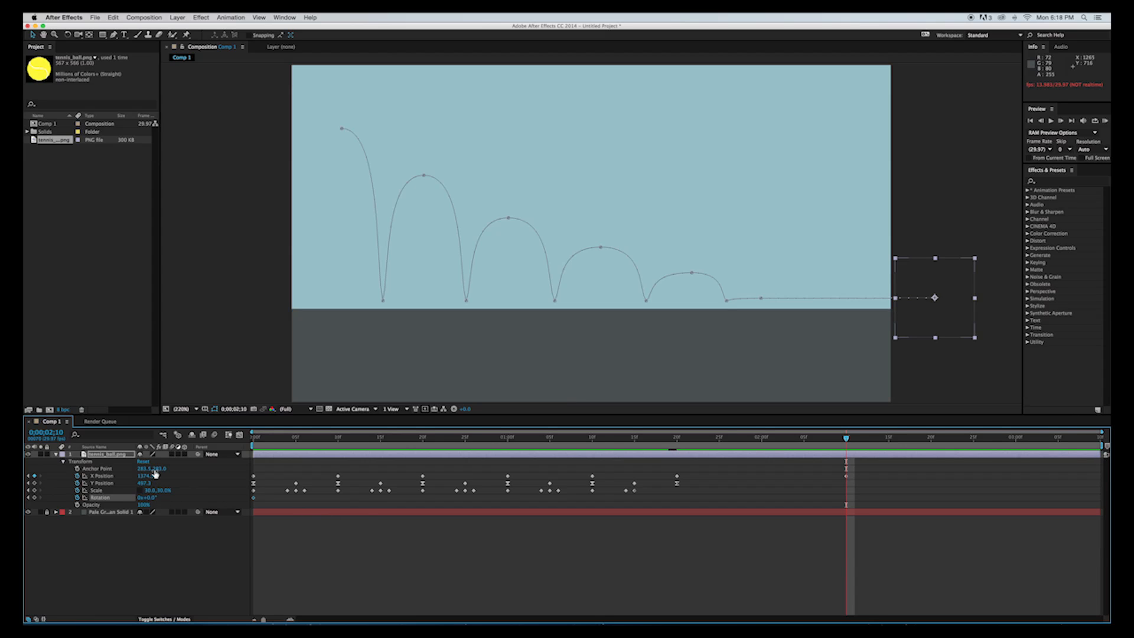
left_click(148, 498)
key("Return")
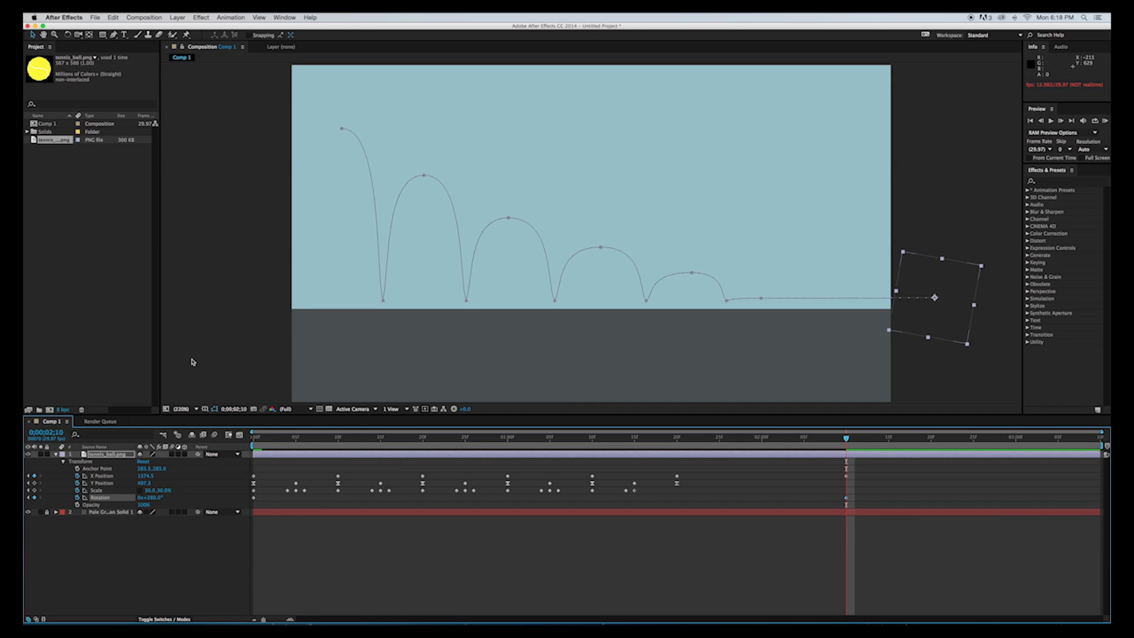
Preview the ball's rotation and bounce from the start of the composition.
left_click(256, 438)
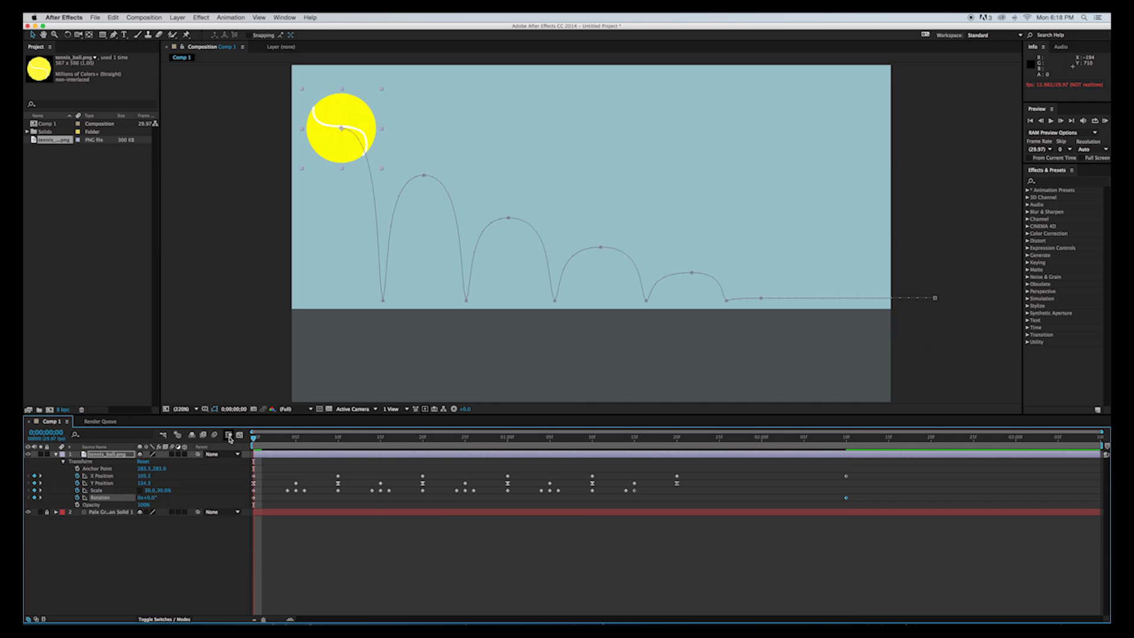
key("space")
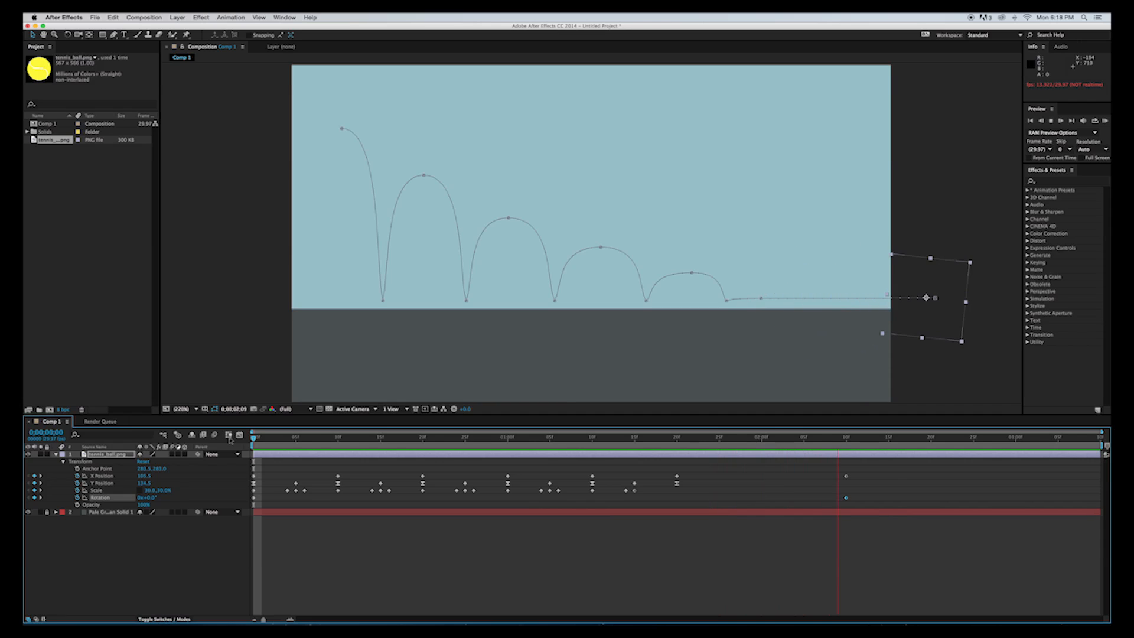
key("space")
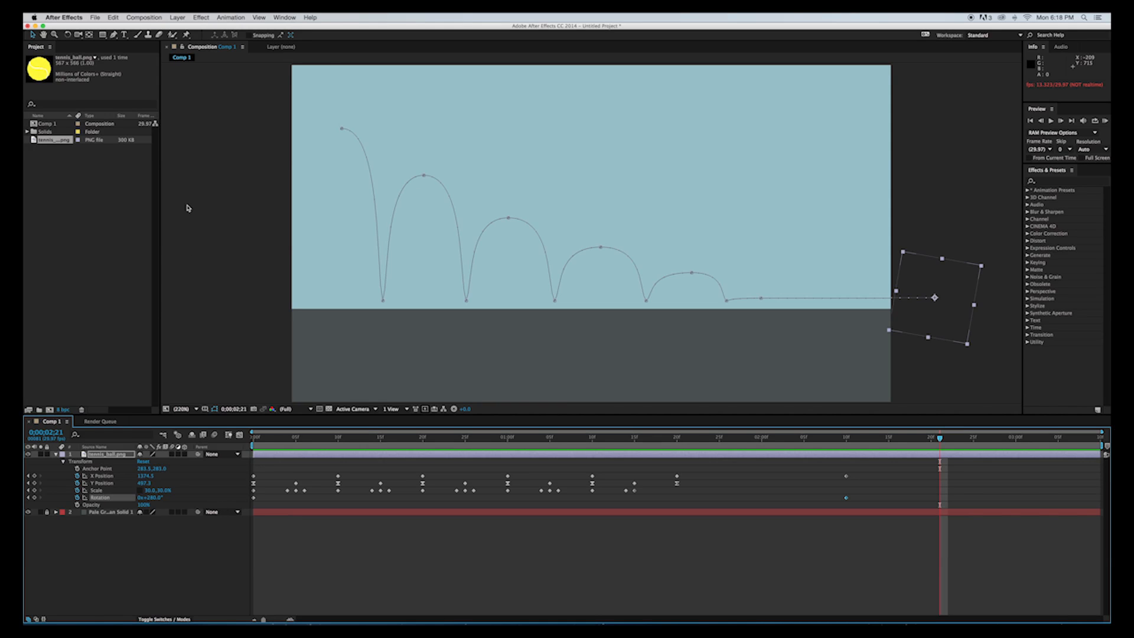
Add Comp 1 to the Render Queue and set its QuickTime output module to the H.264 video codec.
left_click(146, 18)
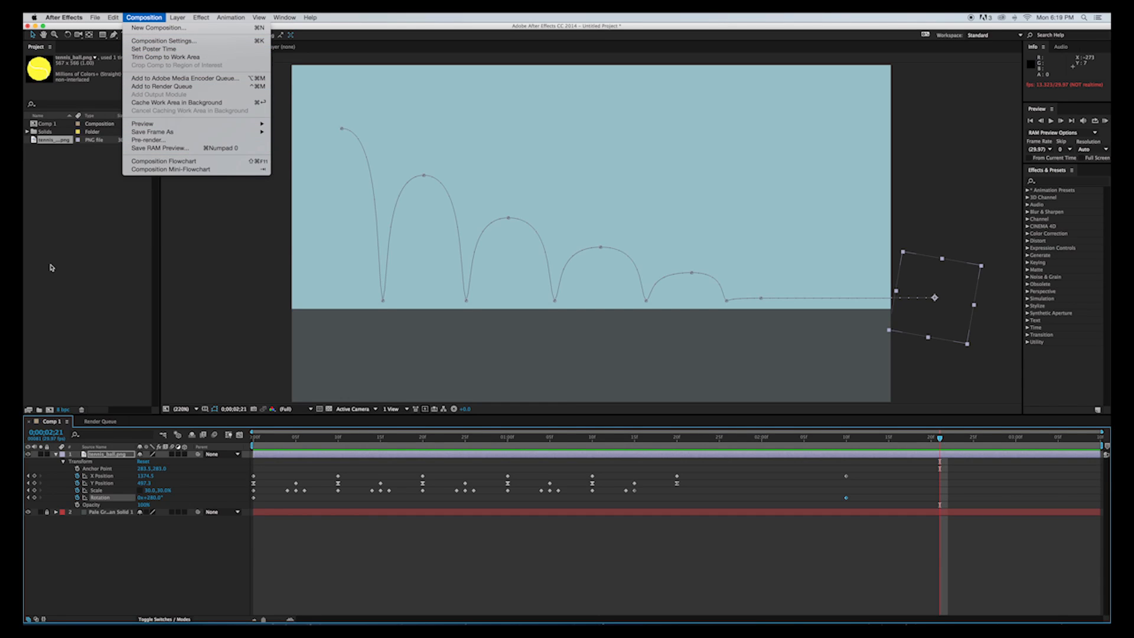
left_click(181, 86)
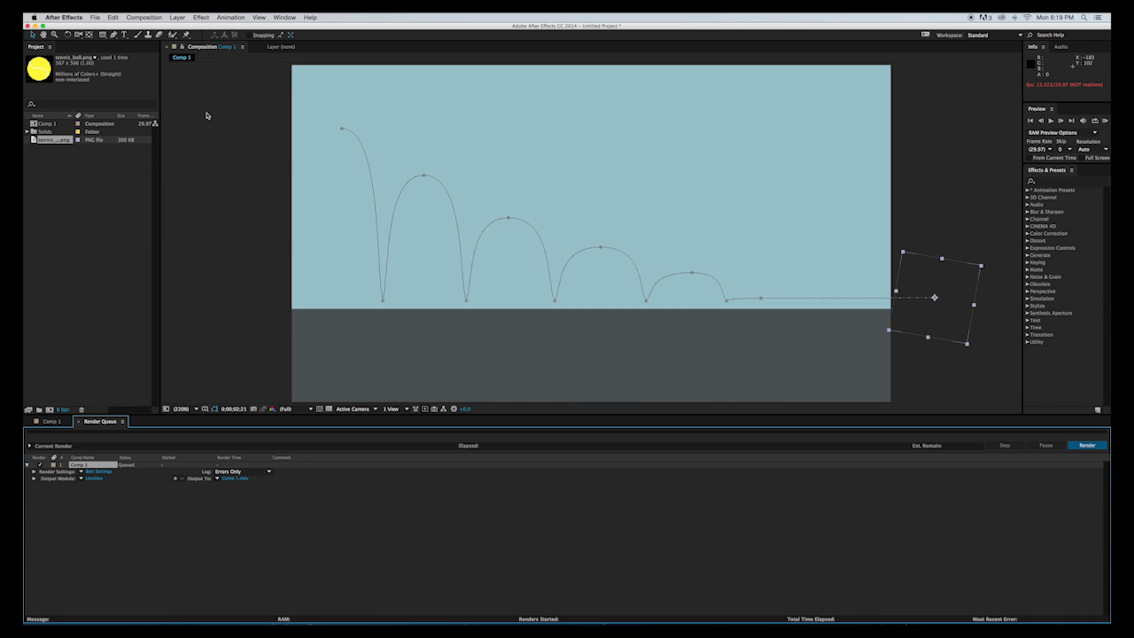
left_click(95, 479)
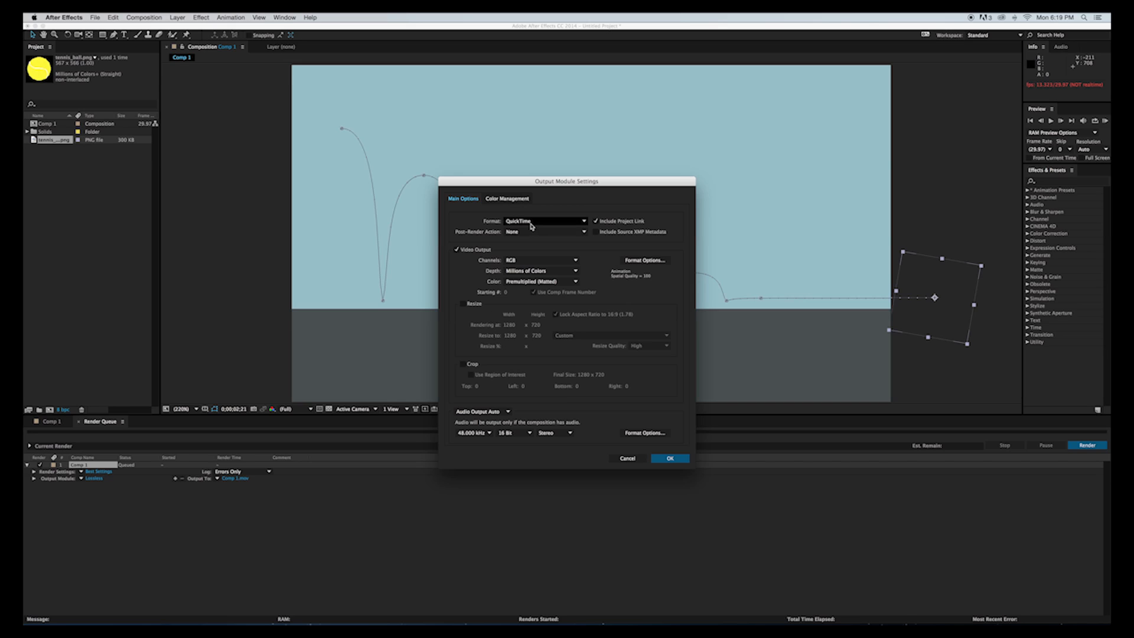
left_click(645, 260)
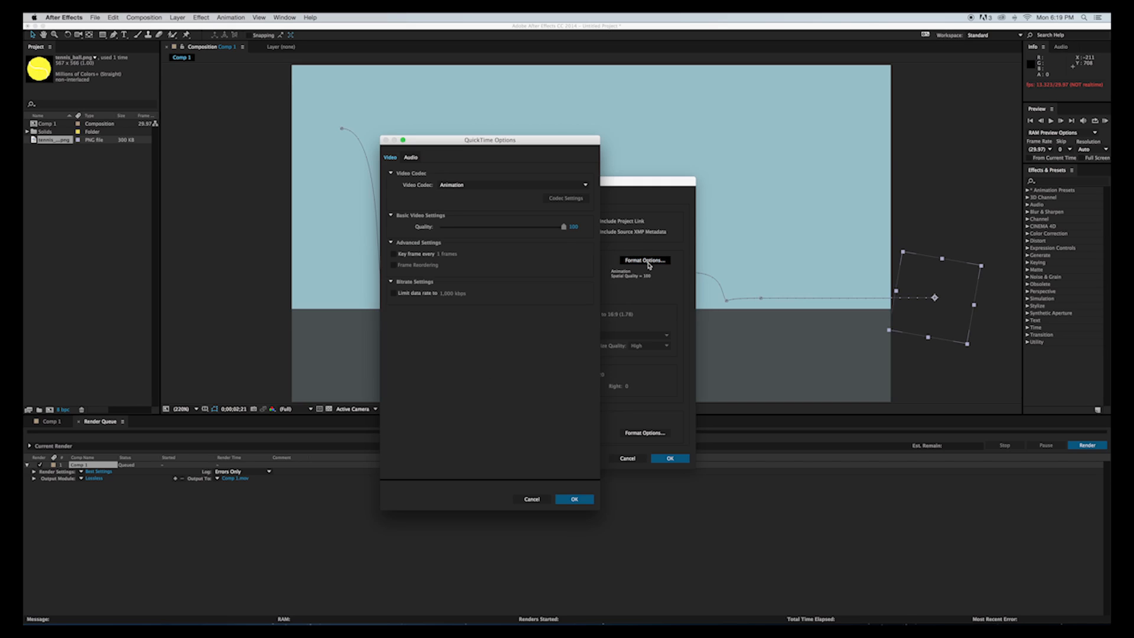
left_click(498, 185)
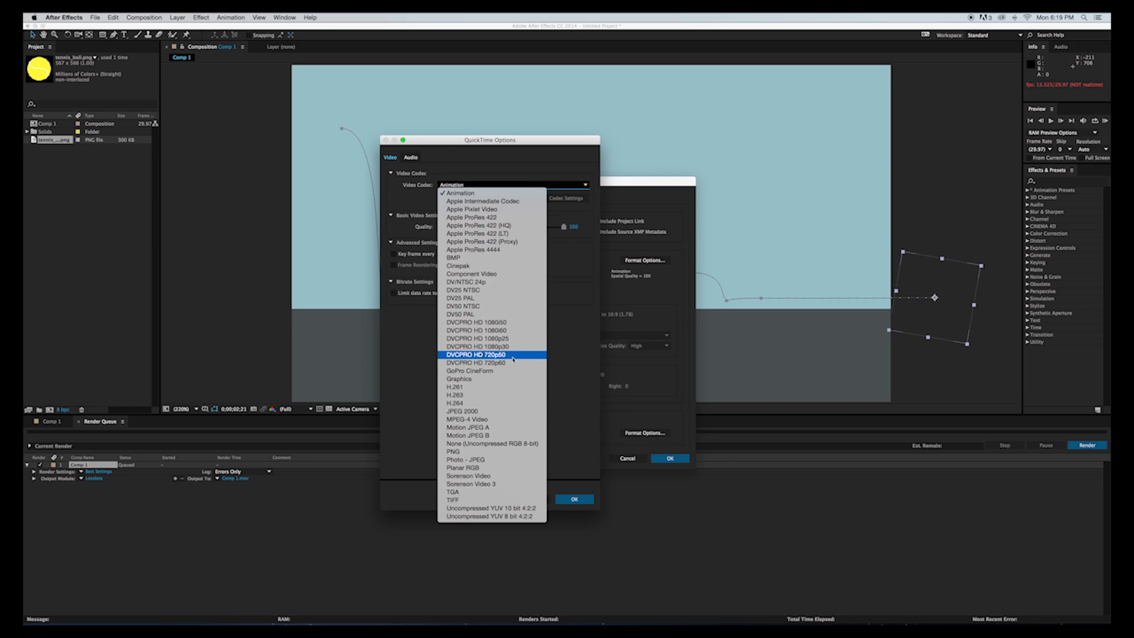
left_click(510, 404)
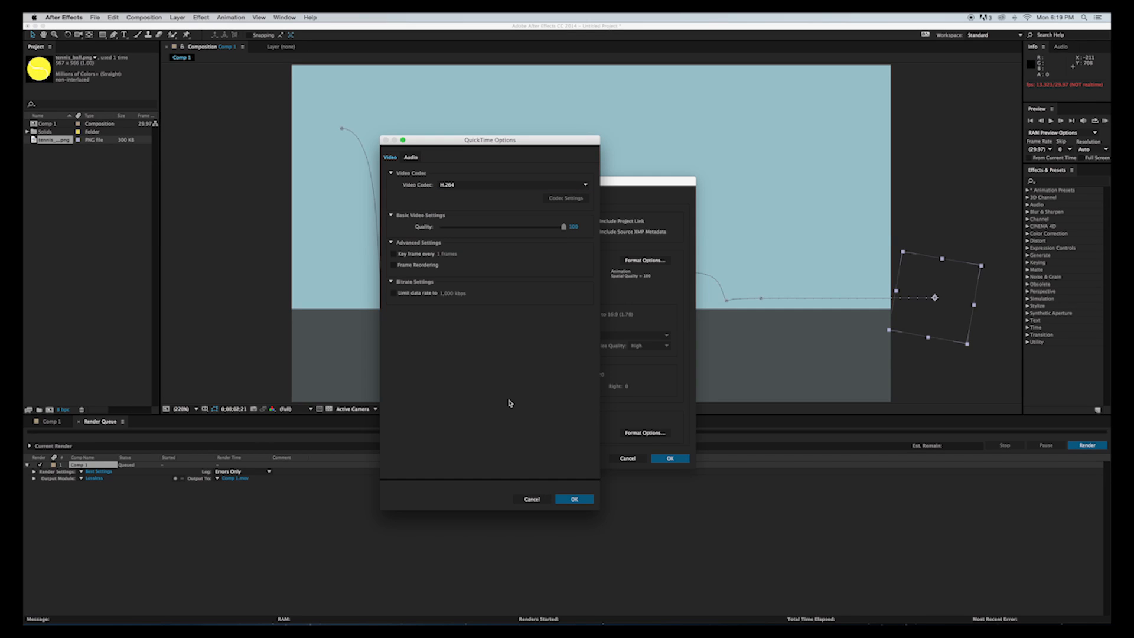
left_click(576, 500)
left_click(576, 501)
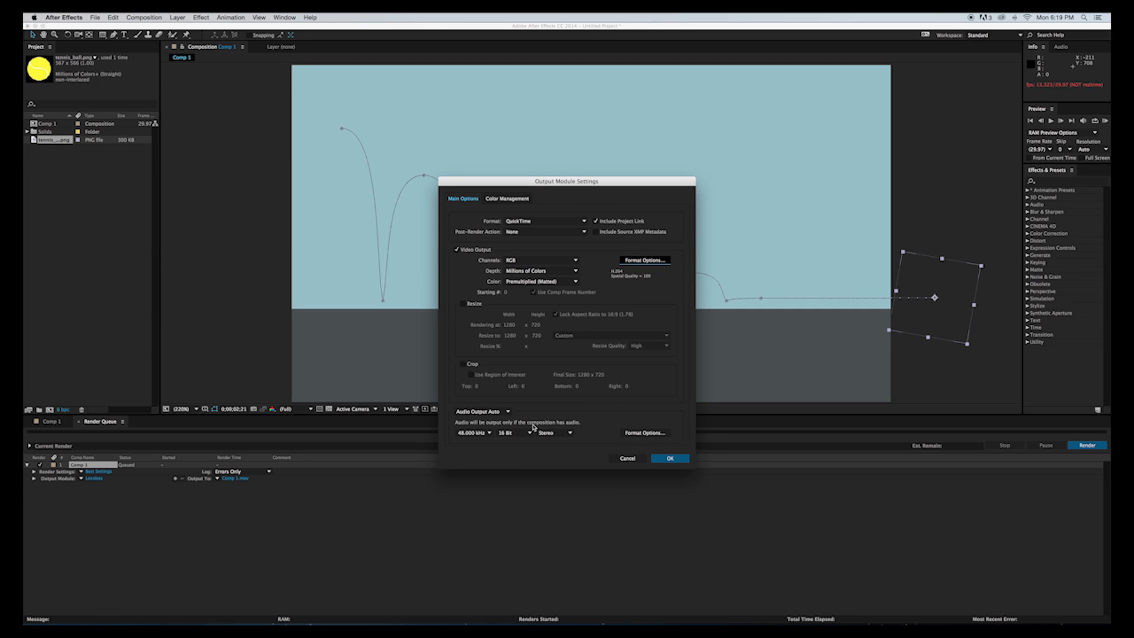
left_click(670, 458)
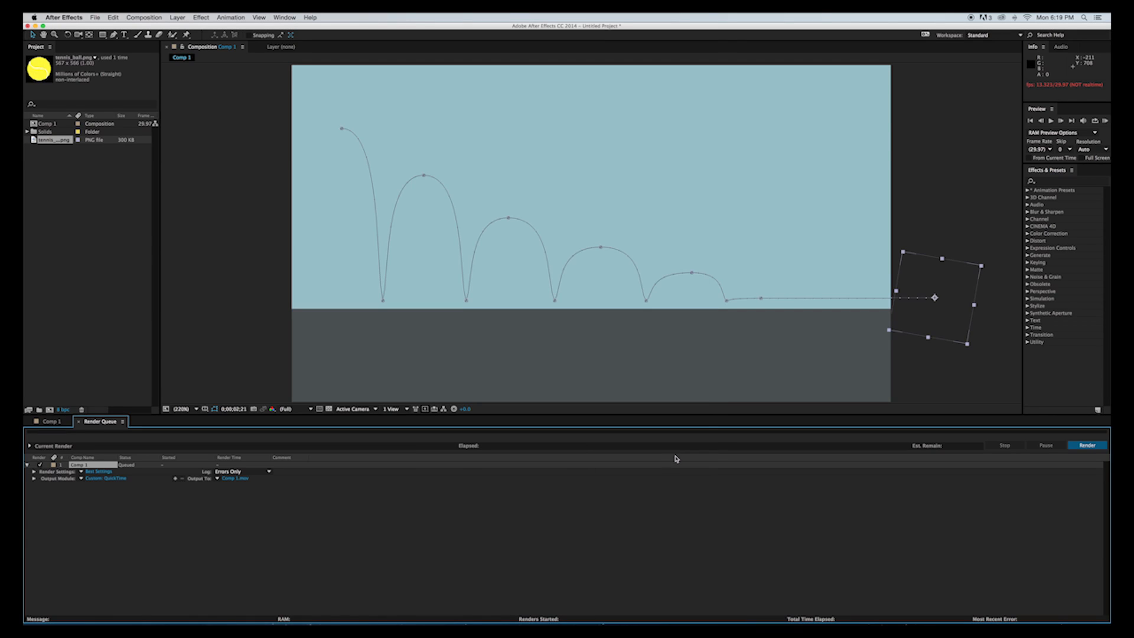
Set the output movie to tennis_bounce_test.mov on the Desktop and render the composition.
left_click(235, 479)
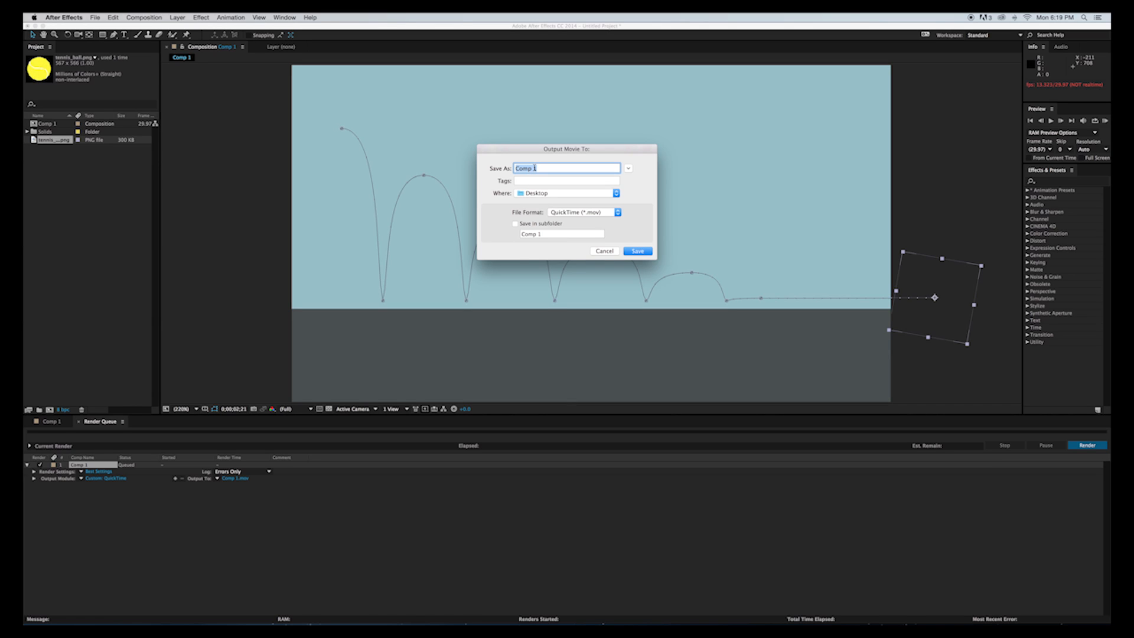
type("b")
key("BackSpace")
key("BackSpace")
type("te")
left_click(637, 251)
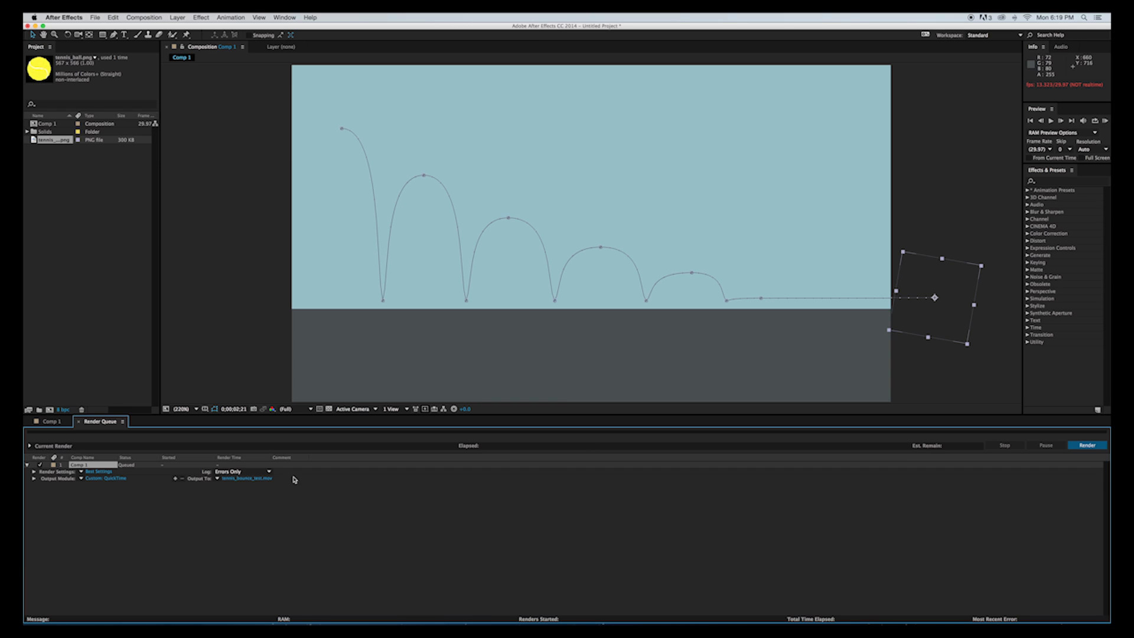
left_click(1070, 447)
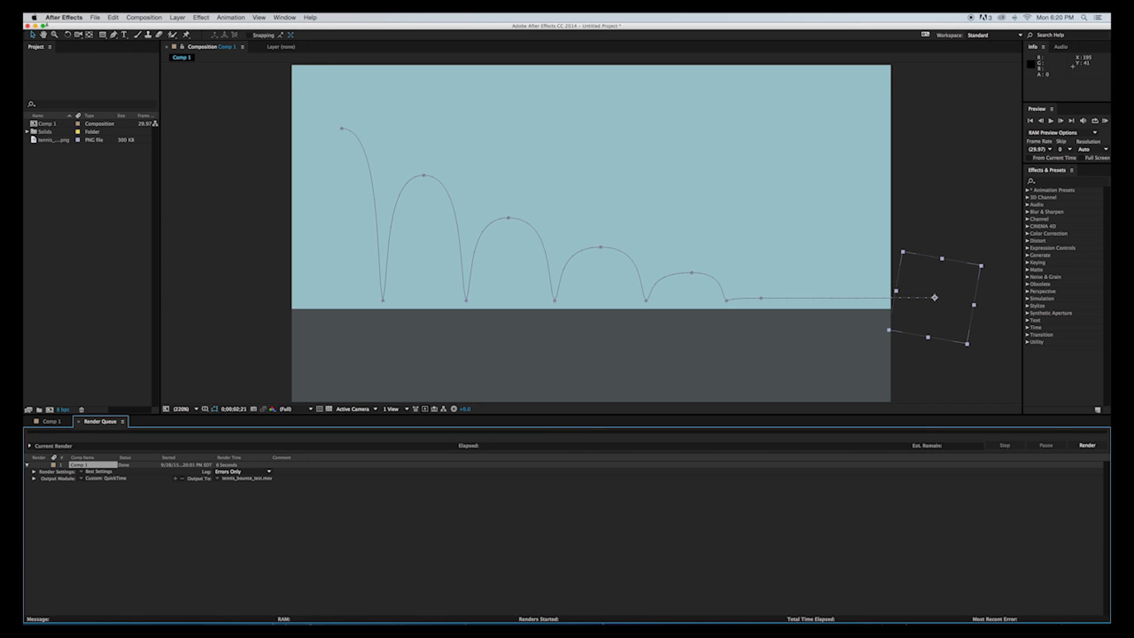
Hide After Effects, move the rendered tennis_bounce_test.mov to the clear middle of the desktop and bring up its file options.
left_click(66, 18)
left_click(78, 75)
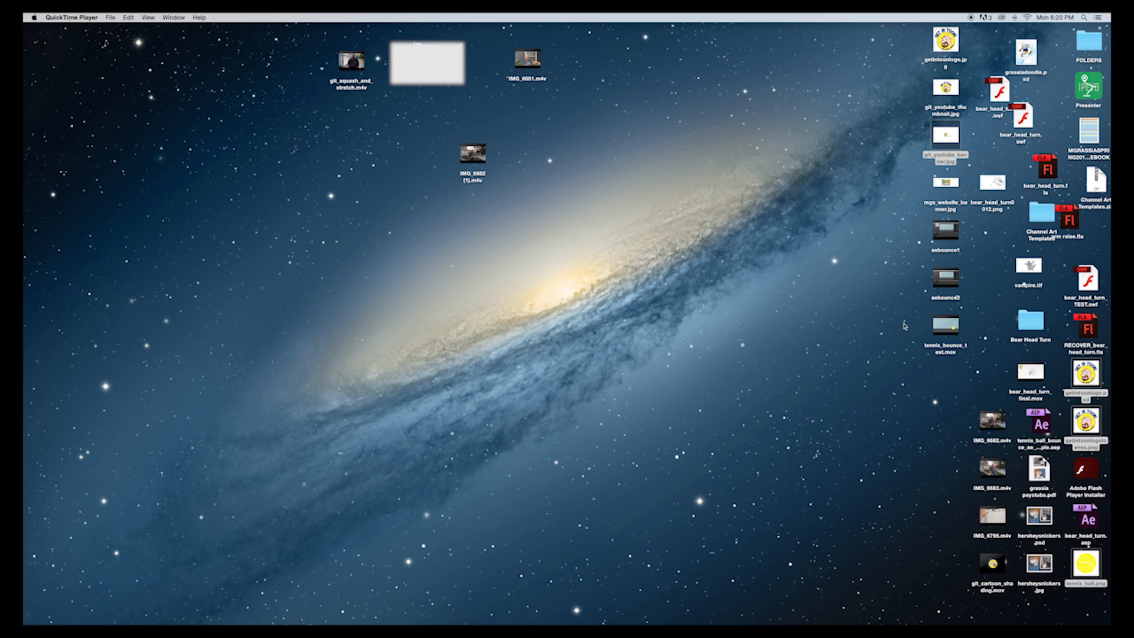
left_click_drag(943, 329, 516, 319)
right_click(512, 324)
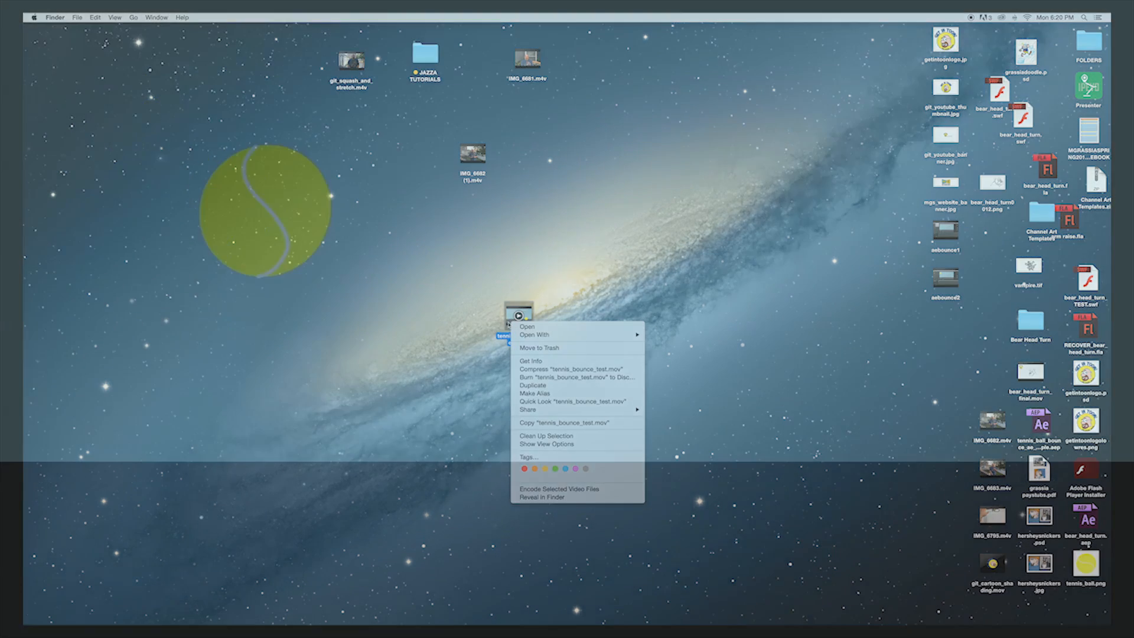